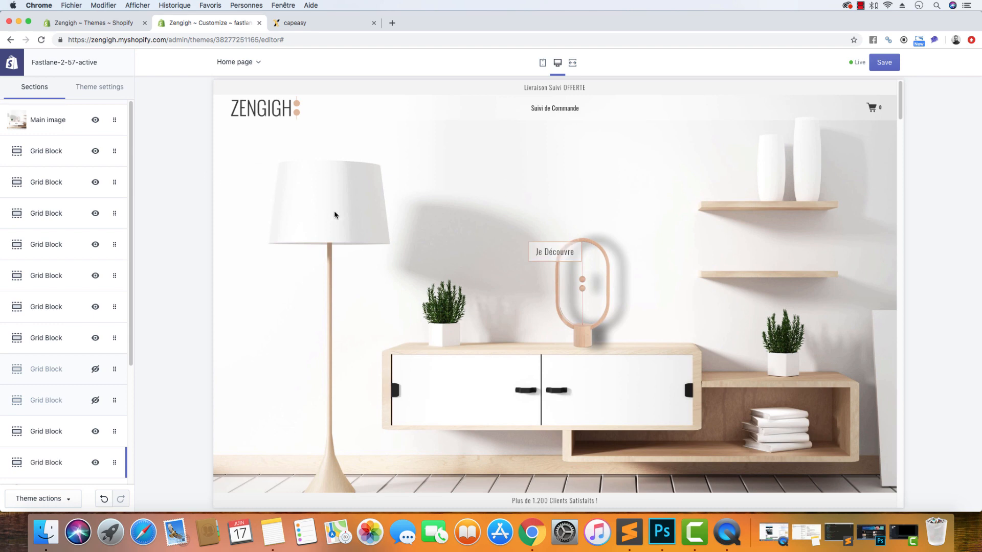
Review the home page preview down to the "50% DE RÉDUCTION" banner and its text
scroll(333, 217, down, 10)
scroll(333, 220, down, 8)
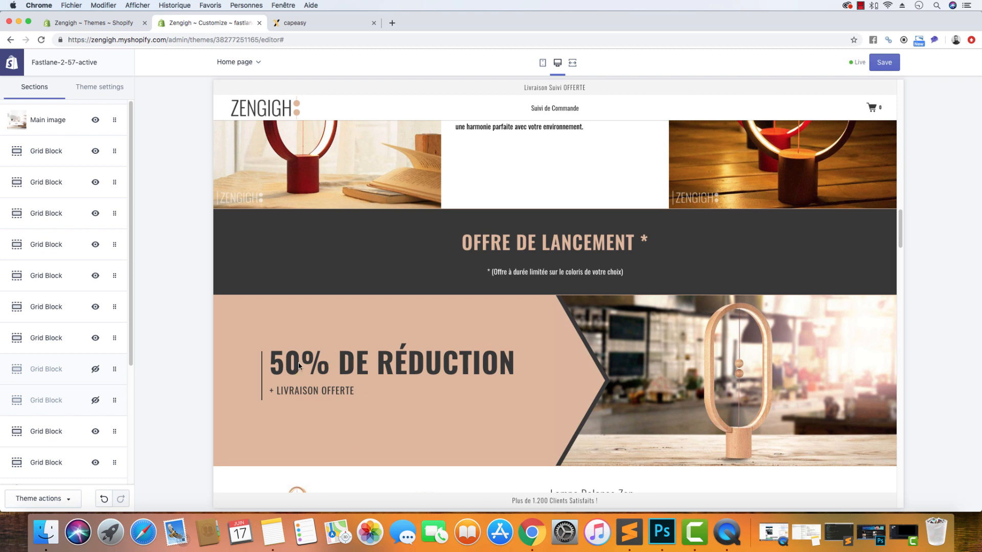
drag(284, 364, 364, 397)
click(364, 396)
Show the two hidden grid blocks above the launch offer to preview them, and hide both again
click(96, 369)
click(95, 400)
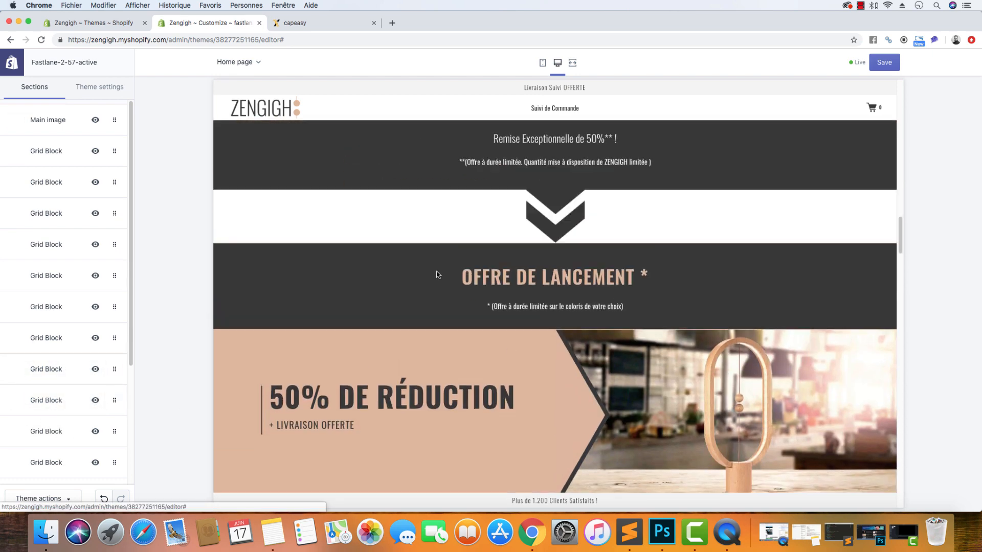
scroll(512, 285, up, 5)
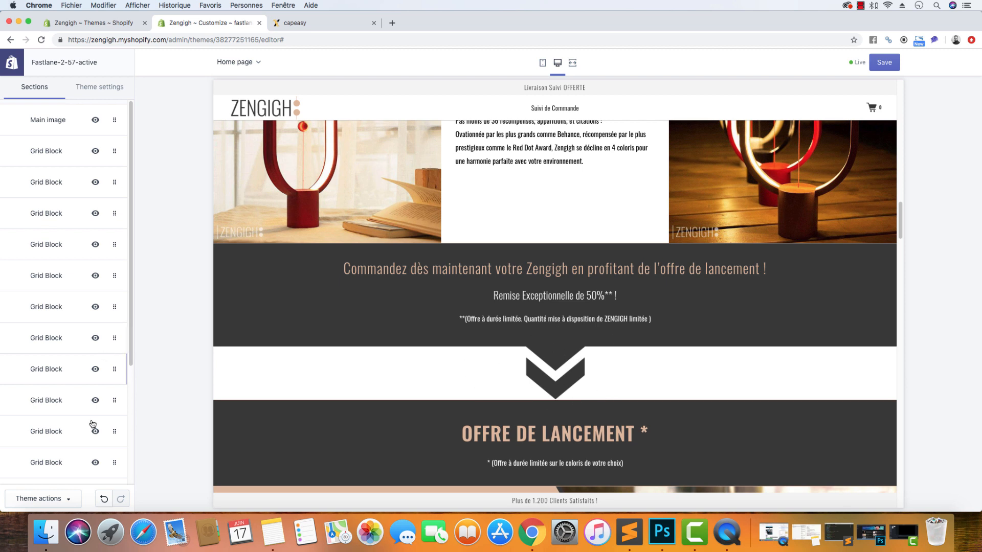
scroll(97, 429, down, 1)
scroll(98, 432, down, 1)
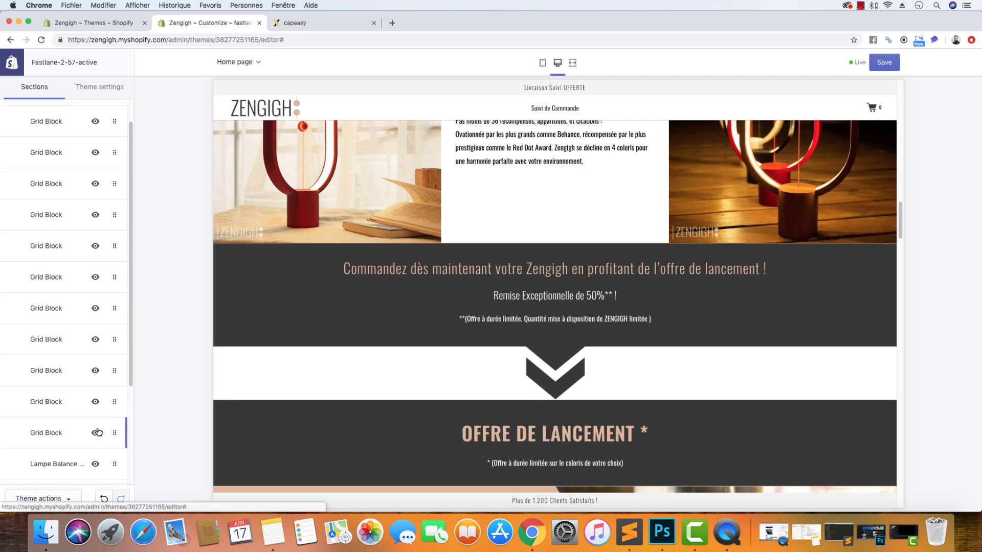
click(95, 371)
click(96, 340)
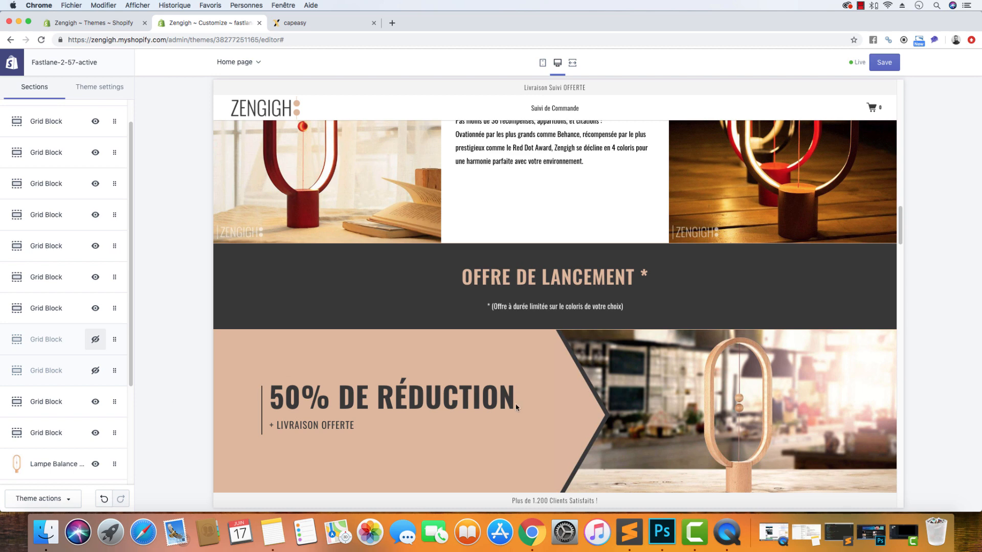
Examine the launch offer heading and the 50% reduction banner in the mobile preview
scroll(480, 402, down, 4)
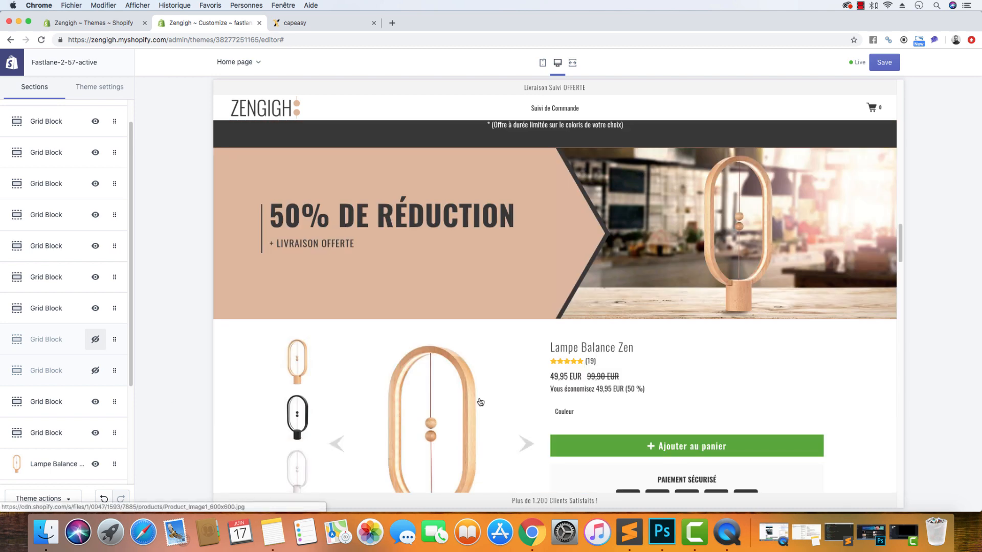
click(542, 62)
scroll(552, 267, down, 12)
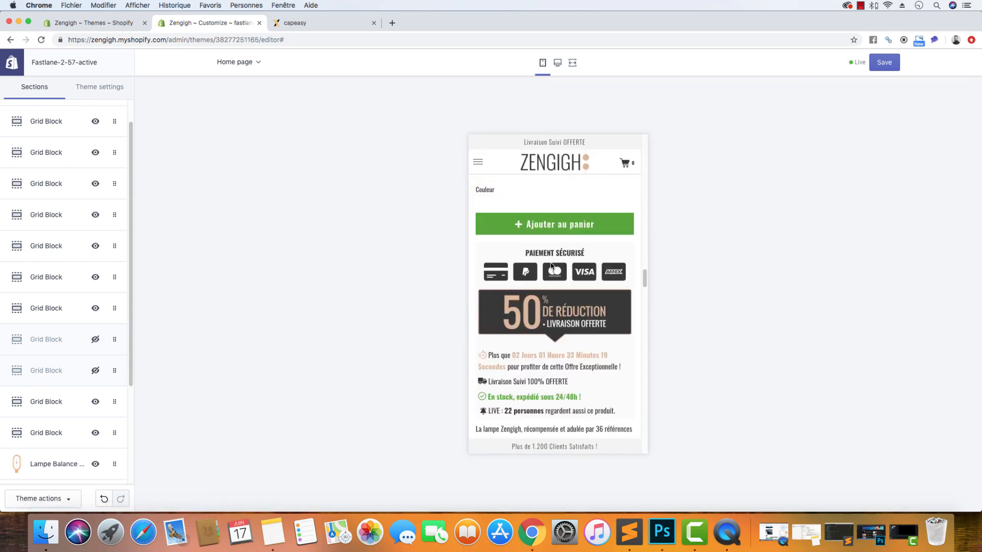
scroll(551, 267, up, 7)
scroll(551, 266, up, 1)
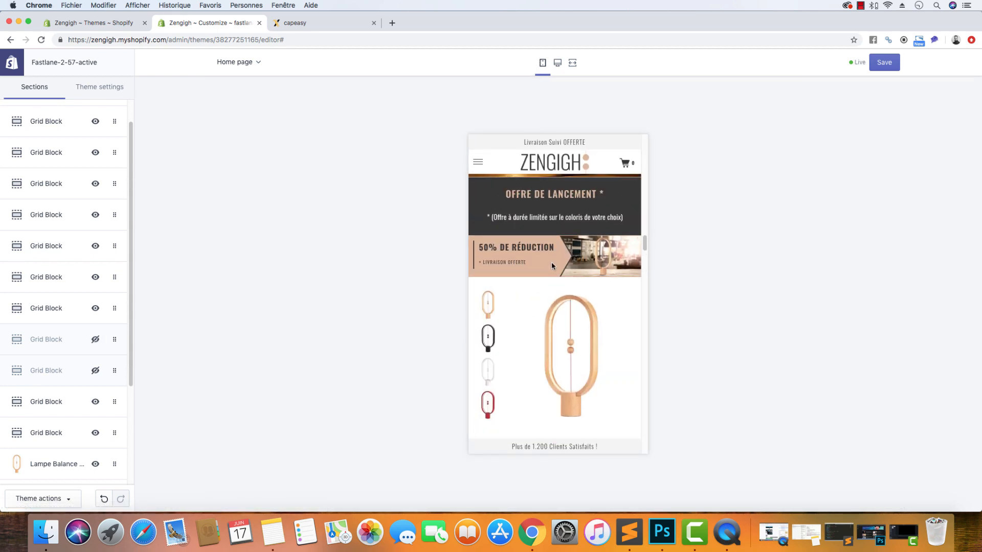
drag(527, 262, 473, 251)
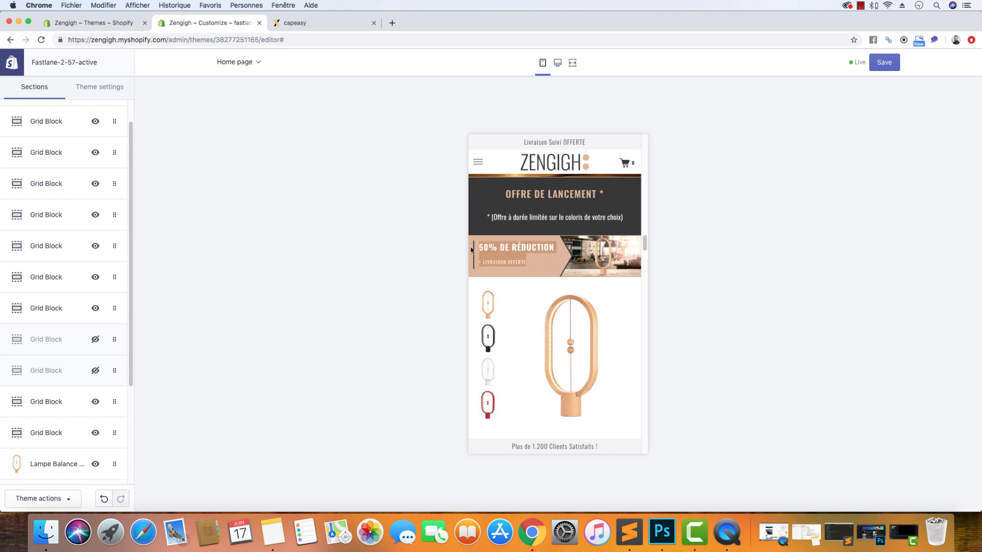
drag(513, 197, 610, 195)
drag(508, 218, 627, 220)
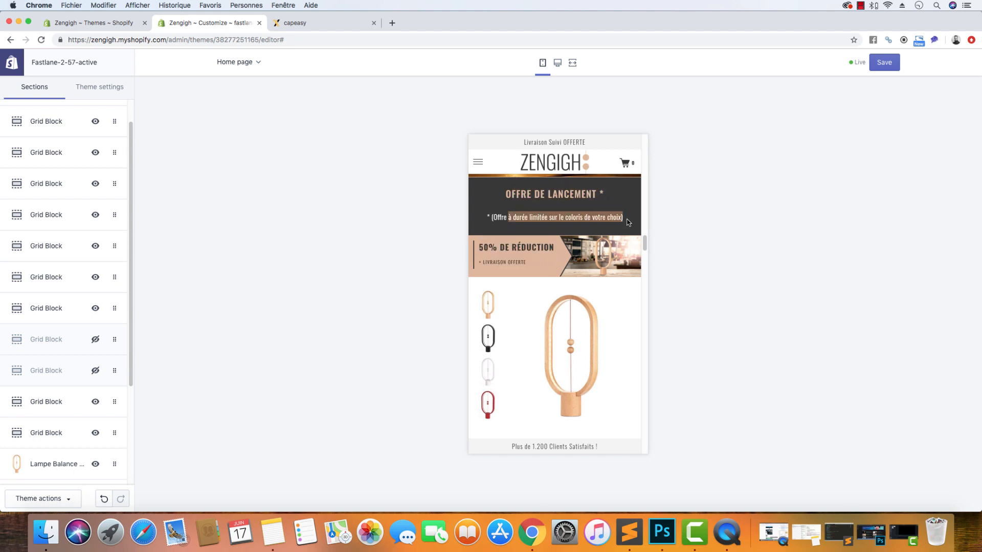
click(522, 248)
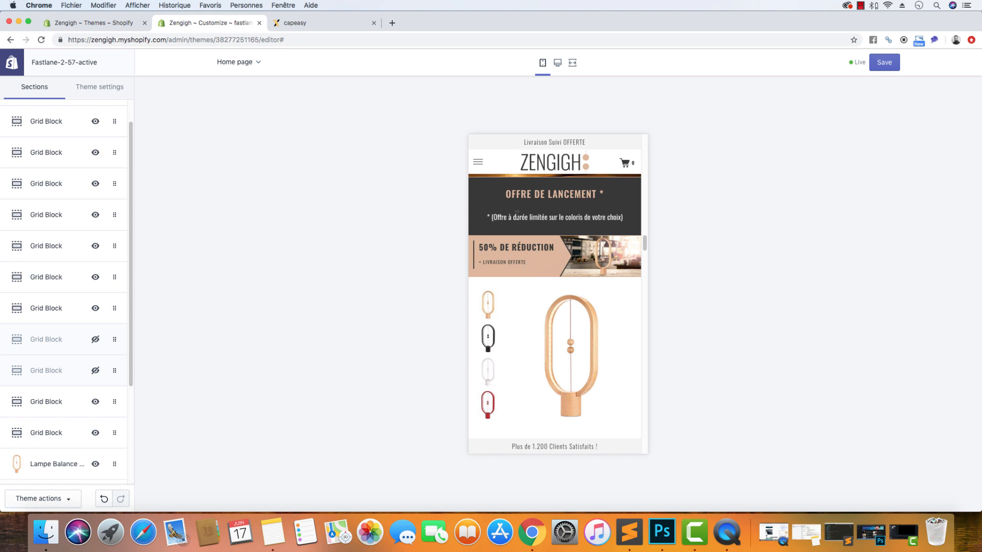
Return to the desktop preview, open the 50% reduction banner's grid block and check its Grid Per Line Mobile options, keeping 2
click(557, 63)
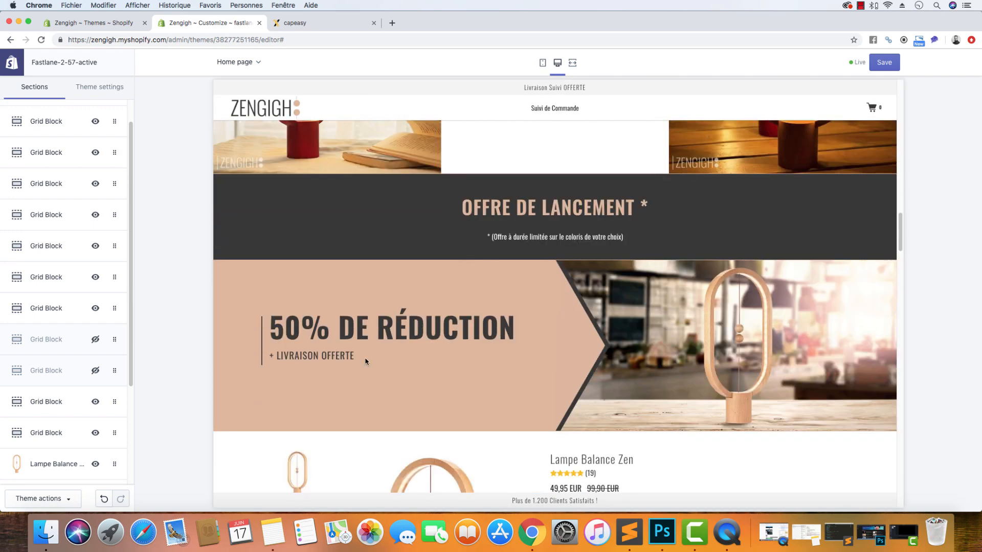
drag(353, 358, 273, 321)
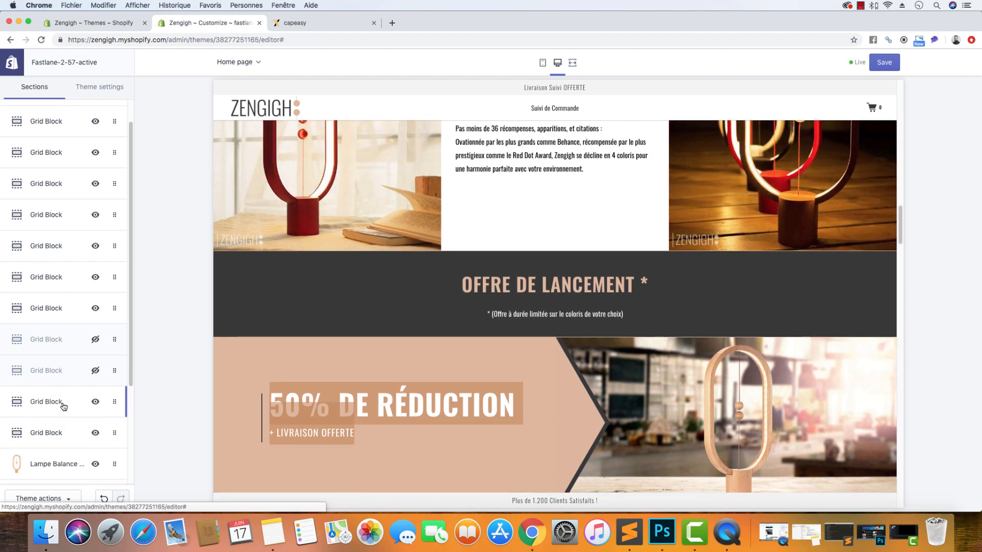
click(68, 433)
scroll(66, 404, down, 10)
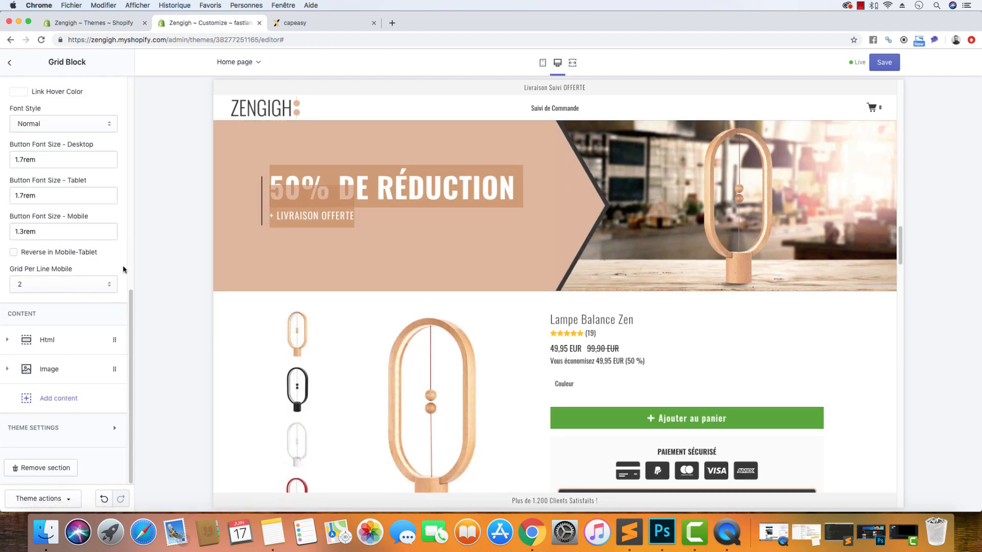
click(49, 274)
click(72, 285)
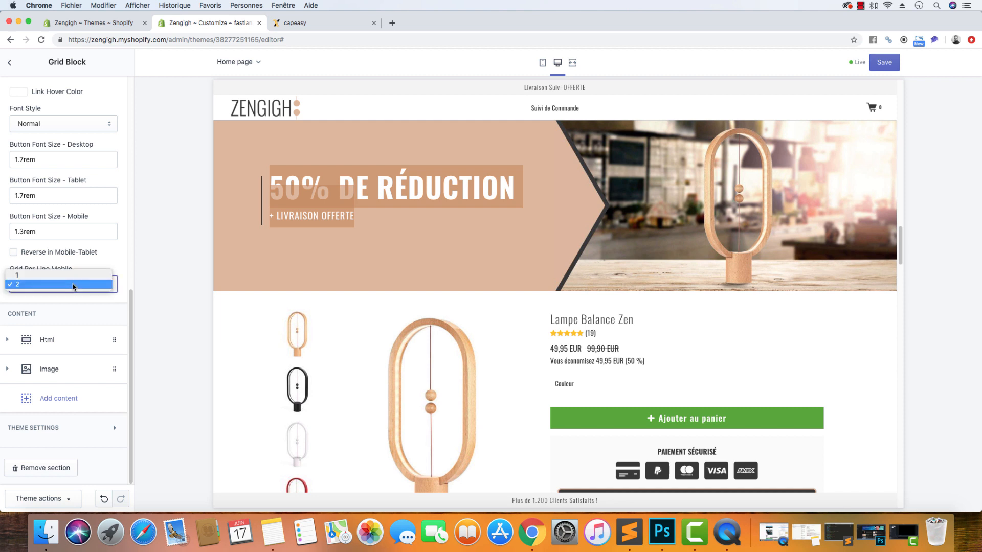
click(31, 283)
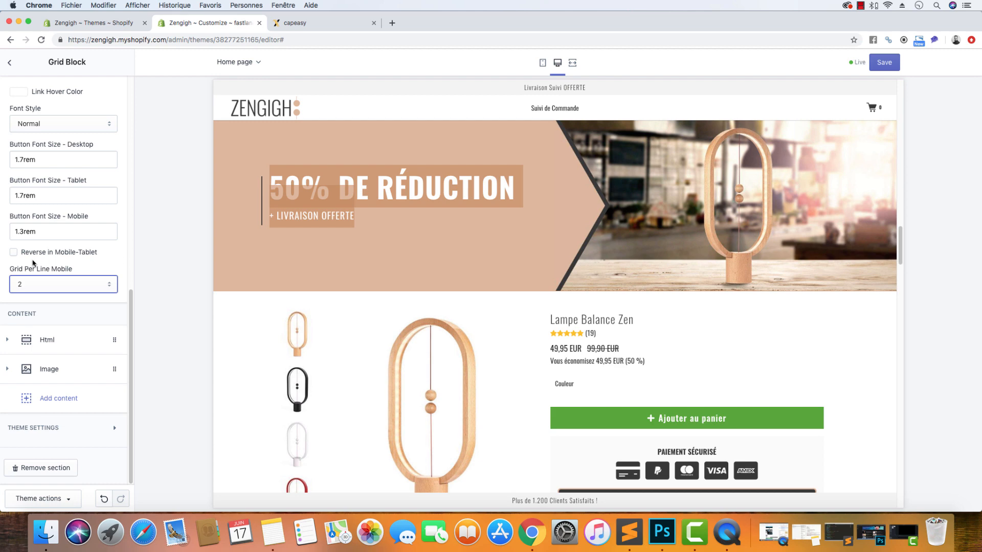
Switch to the mobile preview and inspect the banner's Html content: its code, grid size and padding settings
click(542, 62)
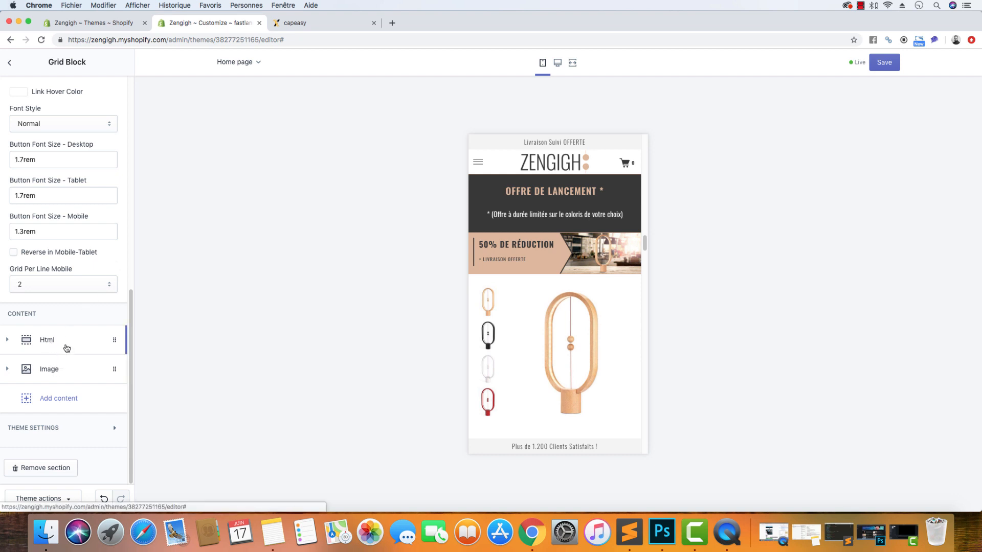
click(68, 341)
scroll(84, 420, down, 10)
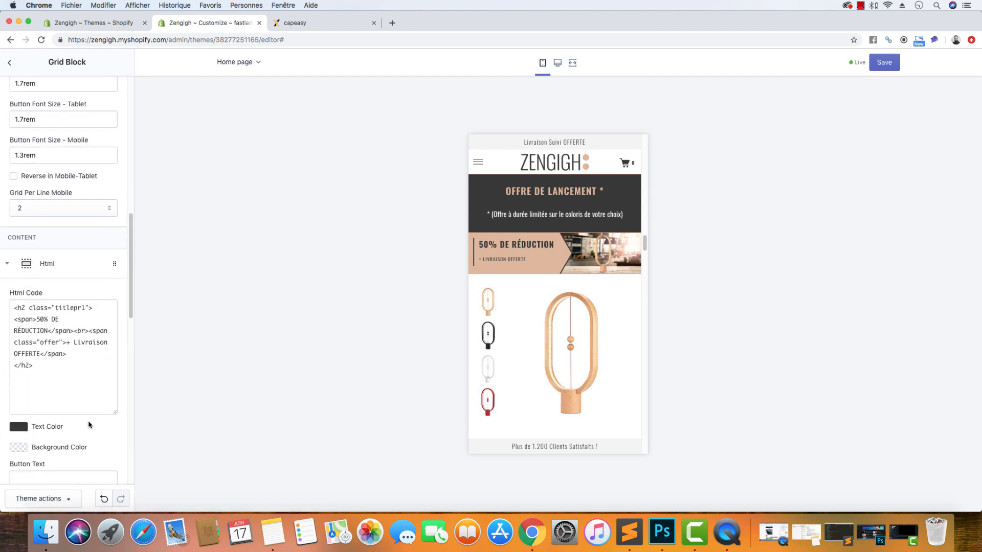
scroll(97, 429, down, 7)
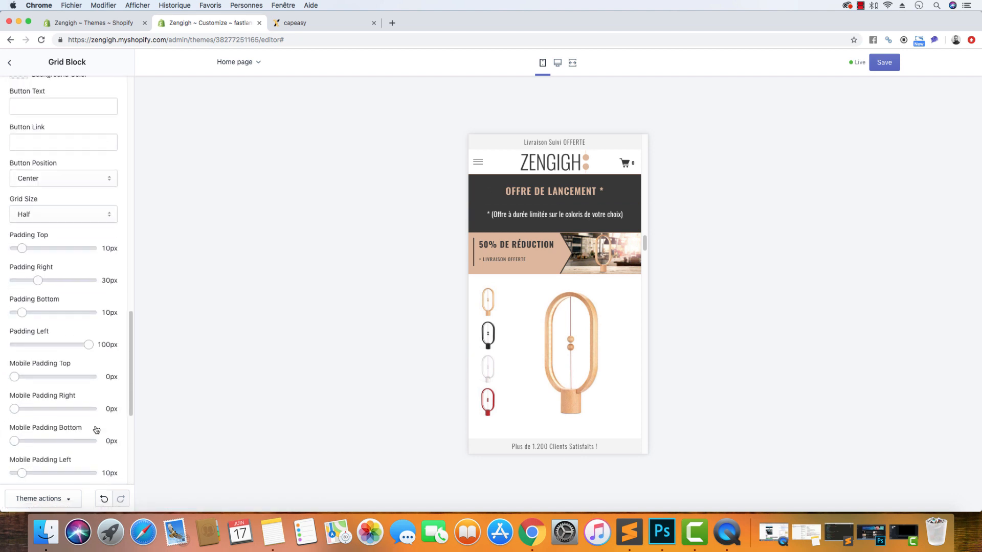
scroll(97, 430, up, 14)
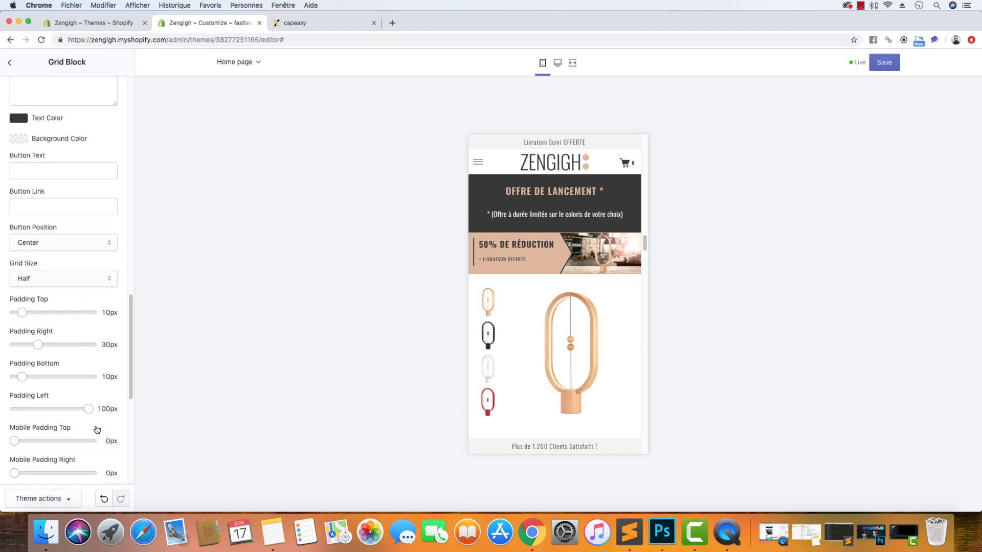
scroll(97, 425, down, 13)
scroll(96, 423, up, 3)
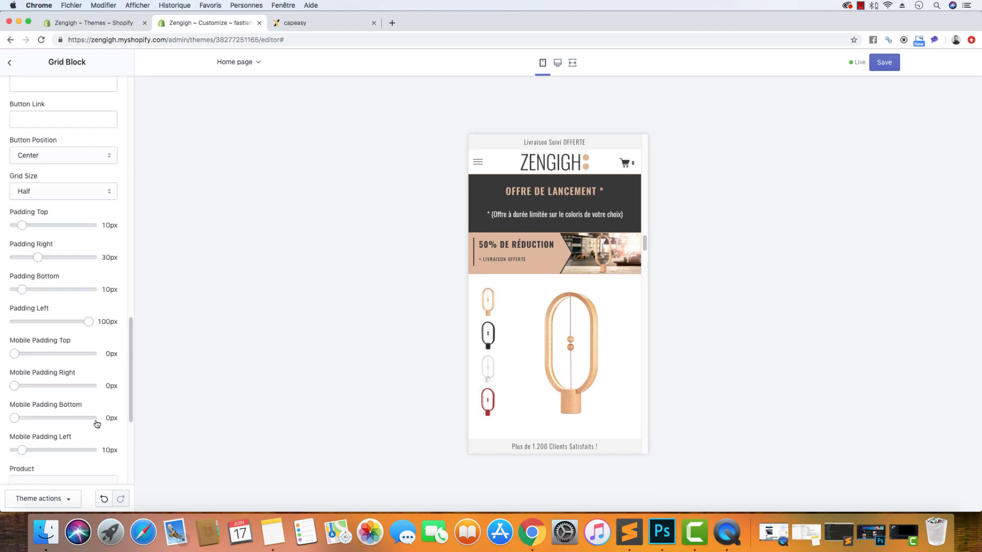
Try the One Third grid size on the banner's Html content, and set it back to Half
click(42, 191)
click(126, 170)
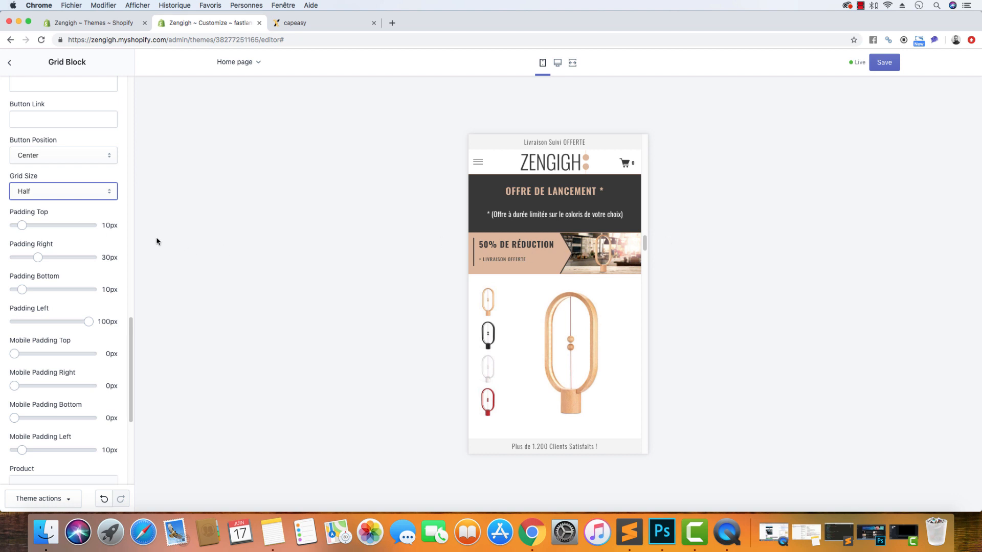
click(103, 191)
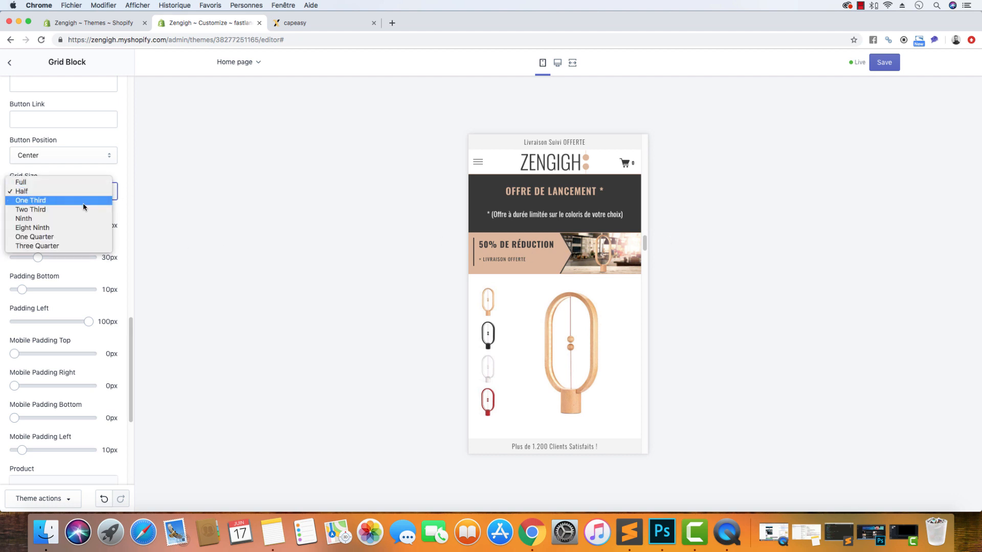
click(83, 203)
click(79, 196)
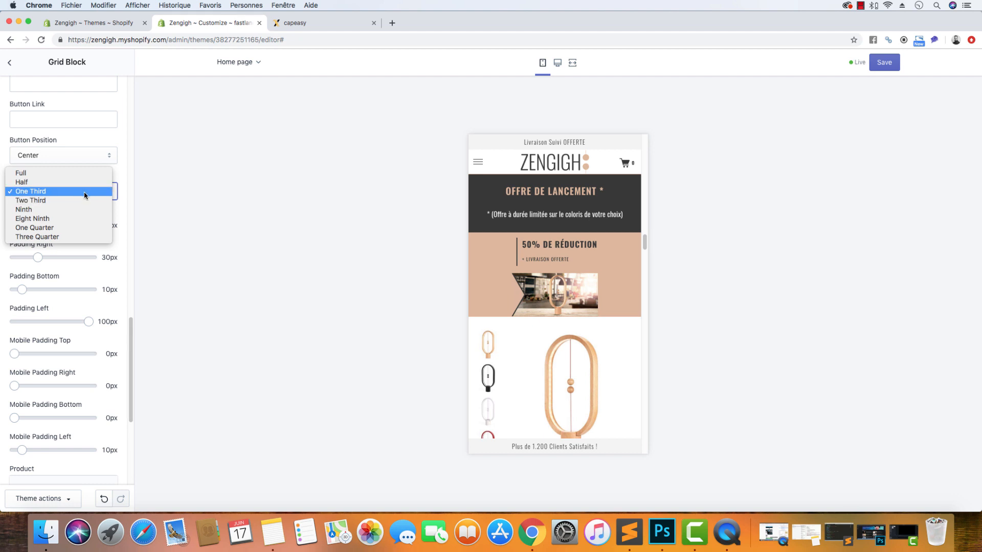
click(83, 183)
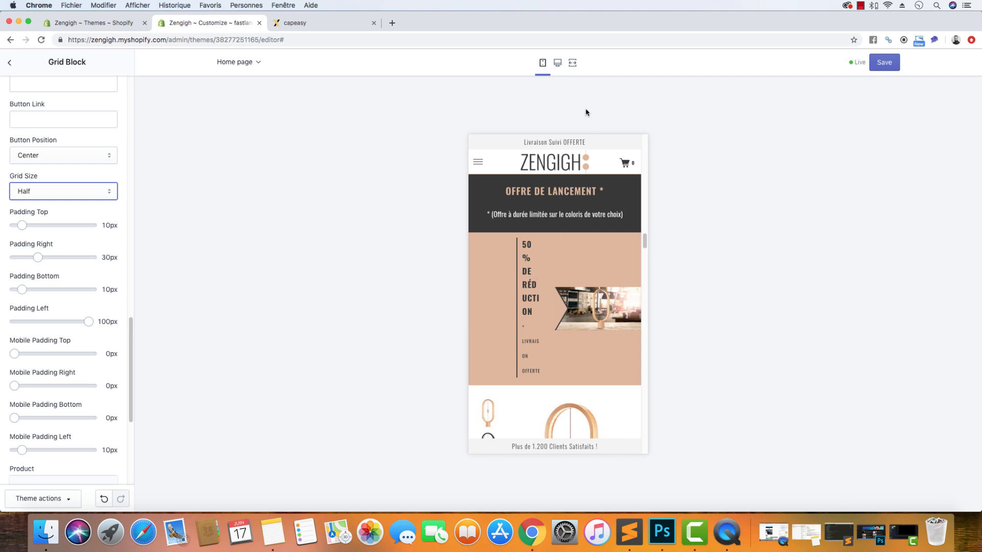
Check the grid size of the banner's Image content and examine the two halves of the banner in the desktop preview
click(558, 63)
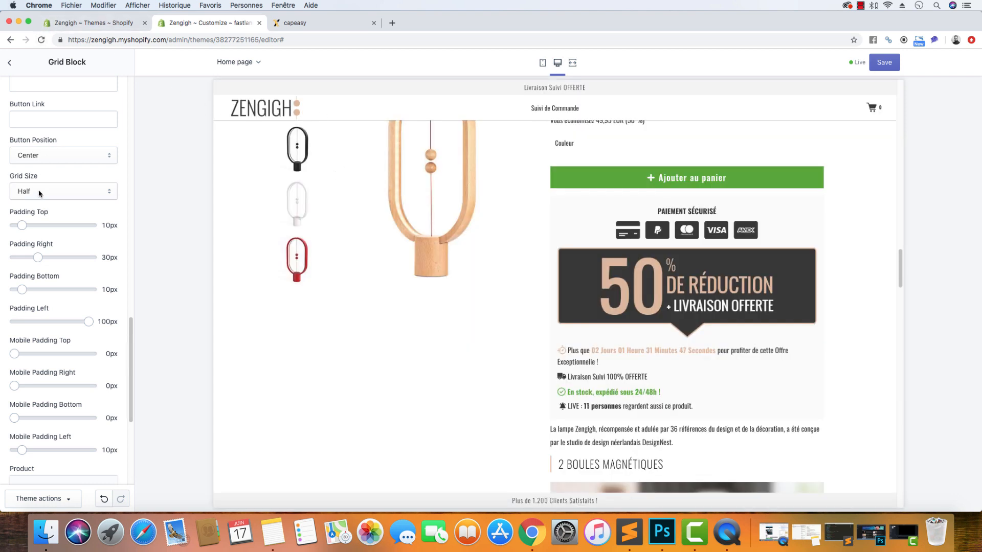
scroll(40, 215, down, 5)
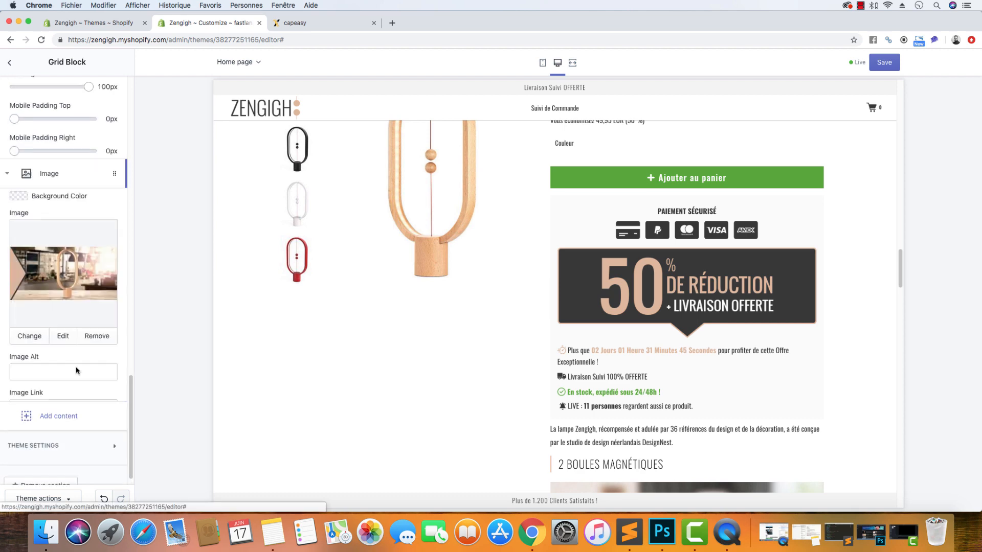
scroll(51, 276, up, 5)
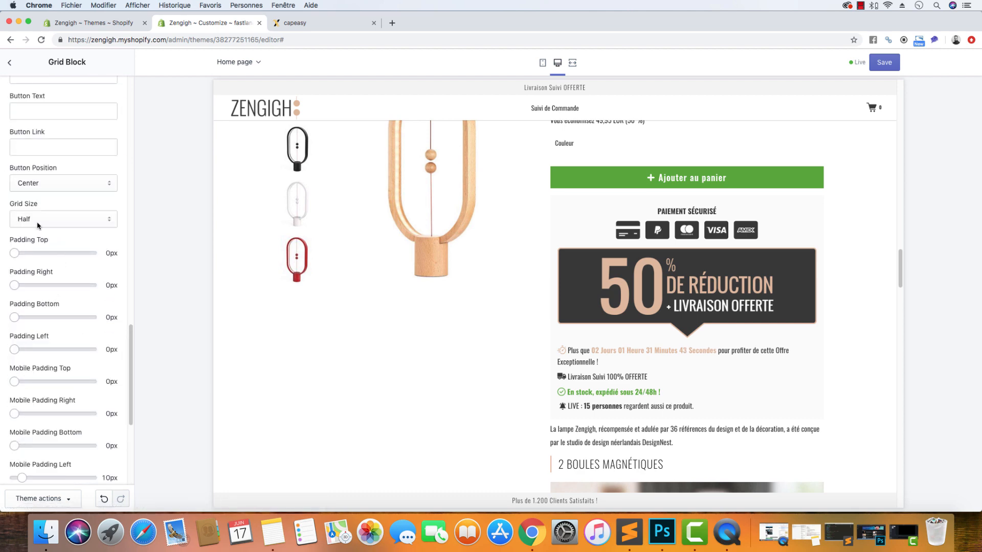
scroll(438, 298, down, 10)
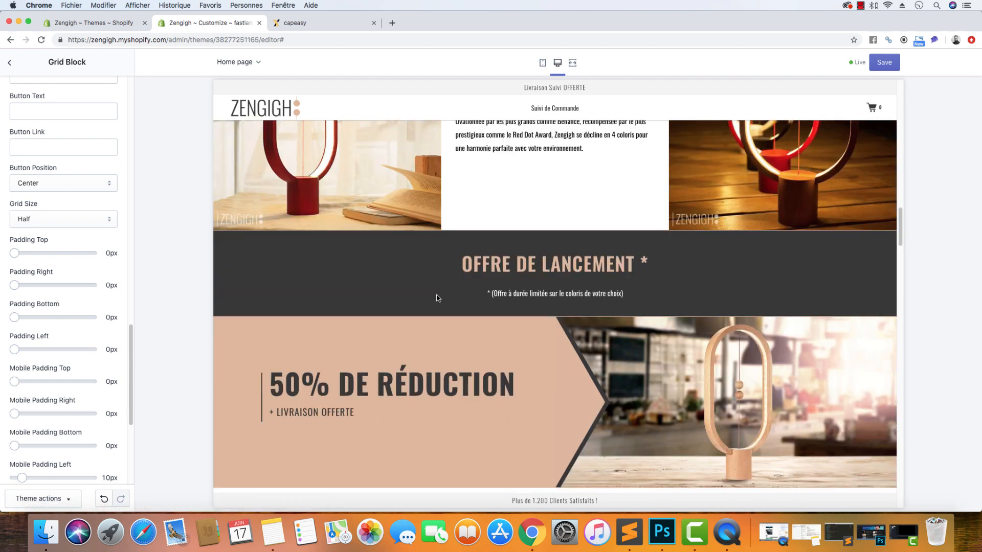
drag(351, 407, 328, 389)
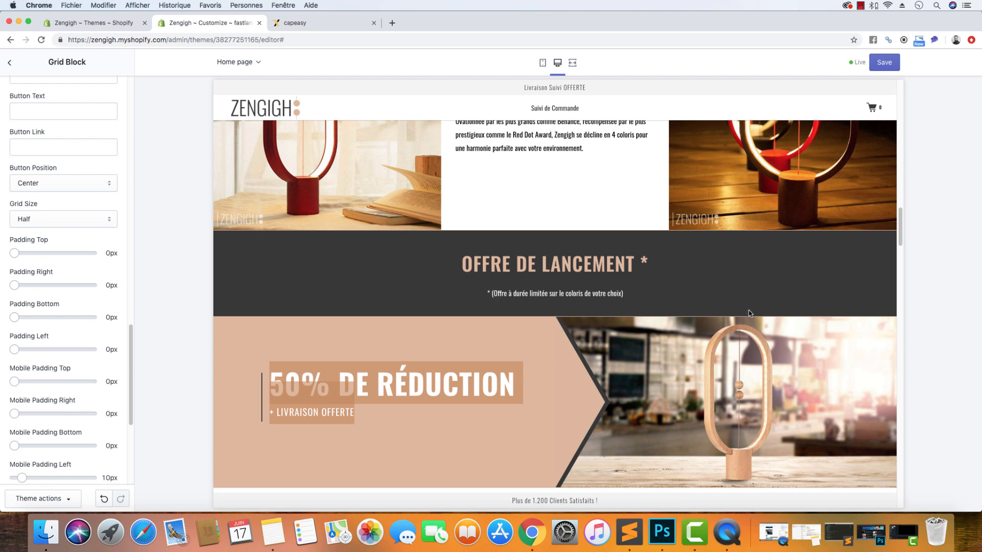
Compare how the 50% reduction banner and product section are laid out in the mobile and desktop previews
click(542, 62)
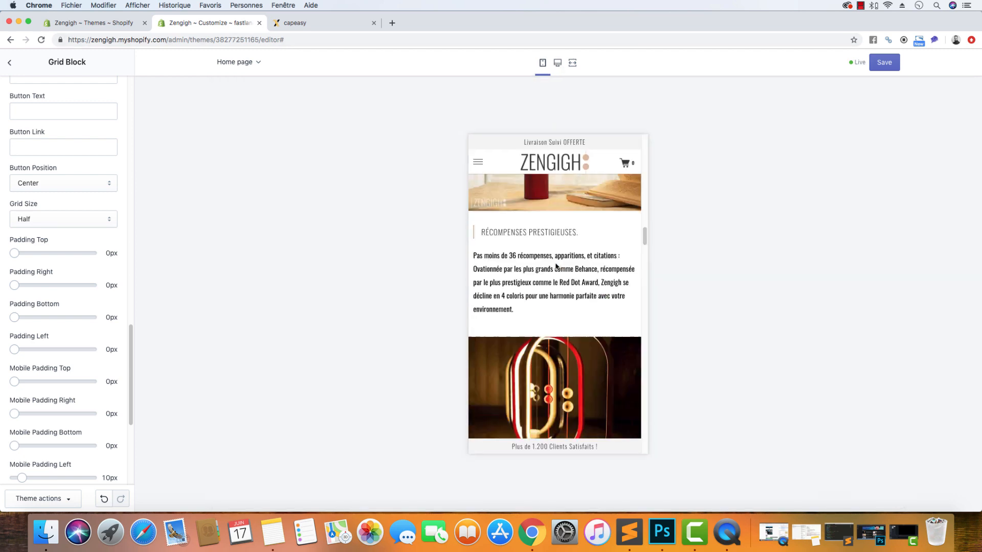
click(535, 229)
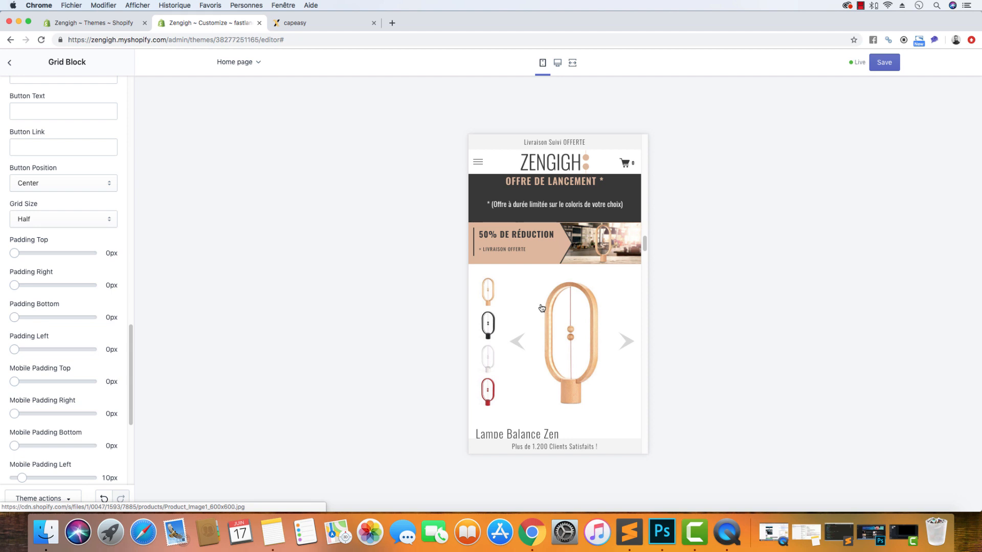
click(557, 63)
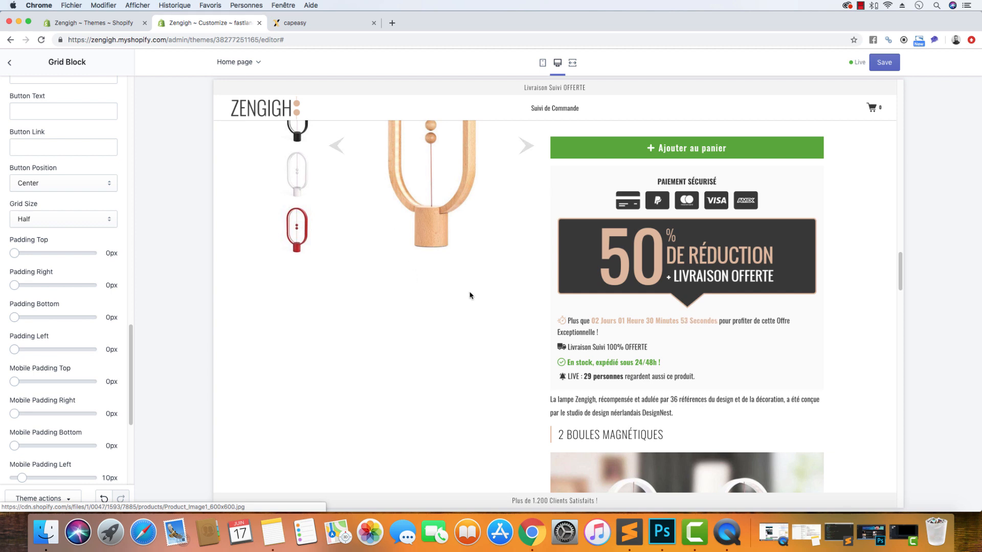
scroll(469, 293, down, 3)
scroll(504, 302, up, 8)
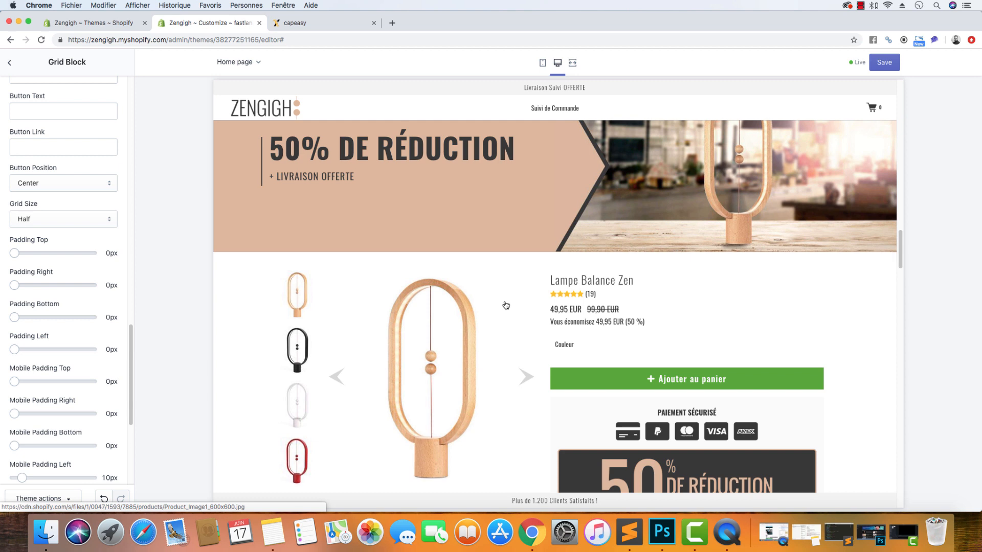
scroll(506, 305, up, 3)
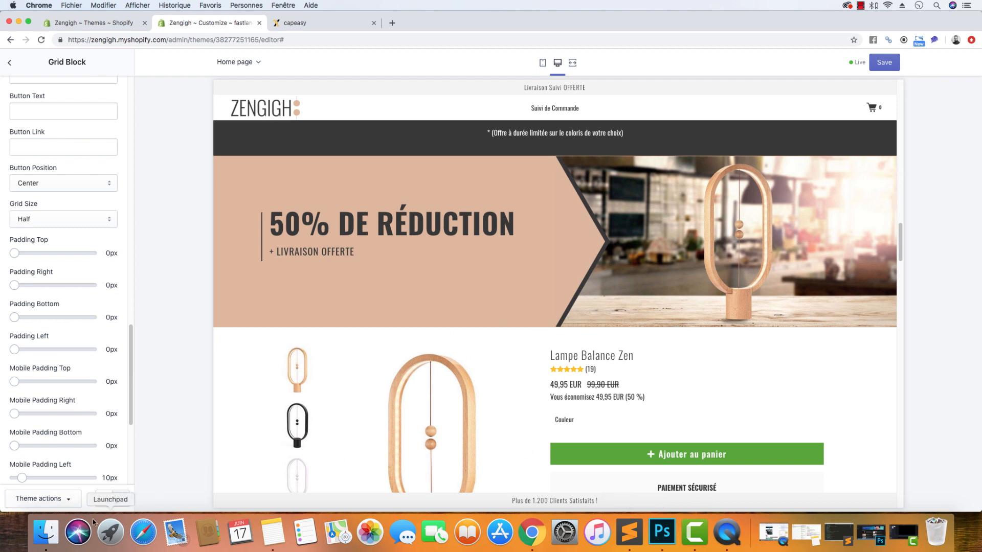
Open Banner_Offer.psd from the Banner_Offer folder in Photoshop, keeping its embedded colour profile
click(46, 532)
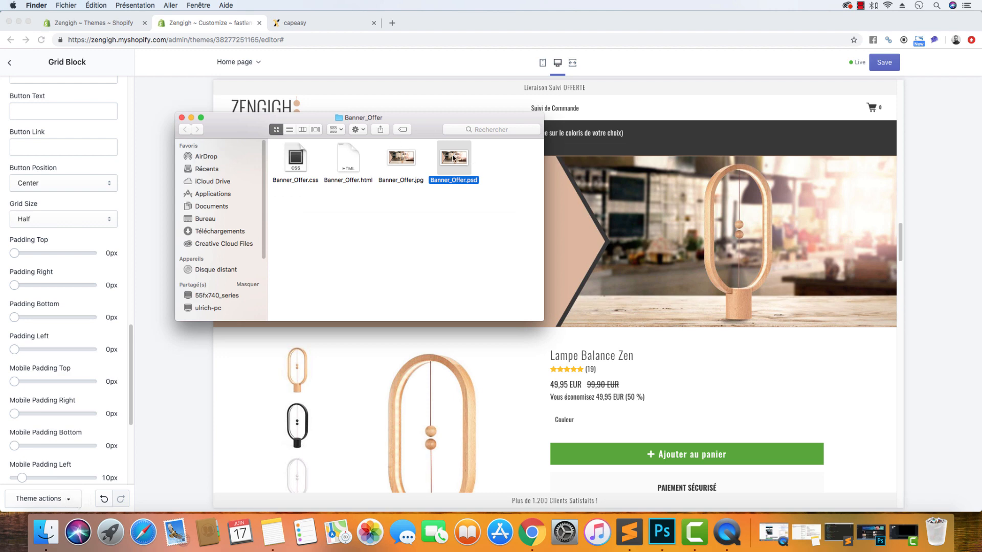
double_click(452, 158)
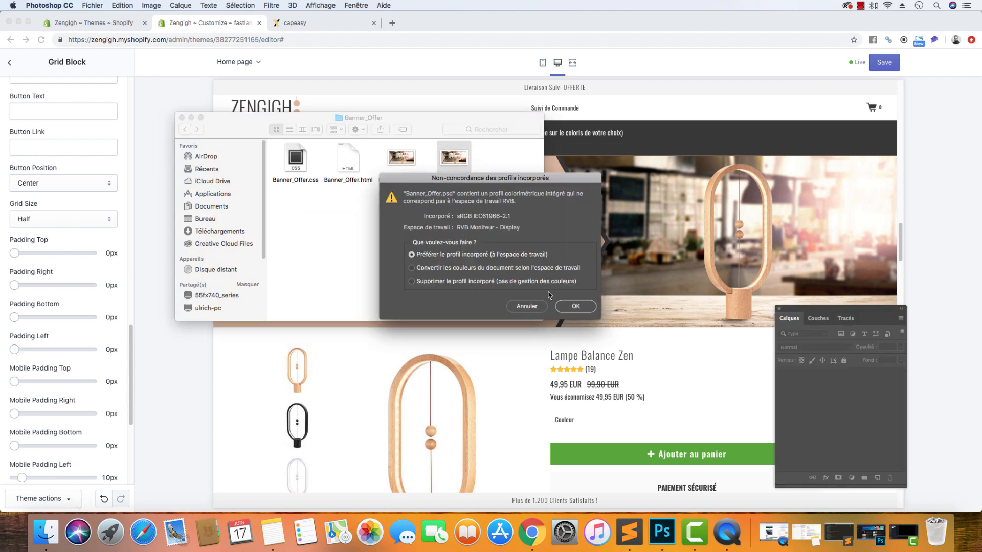
click(575, 306)
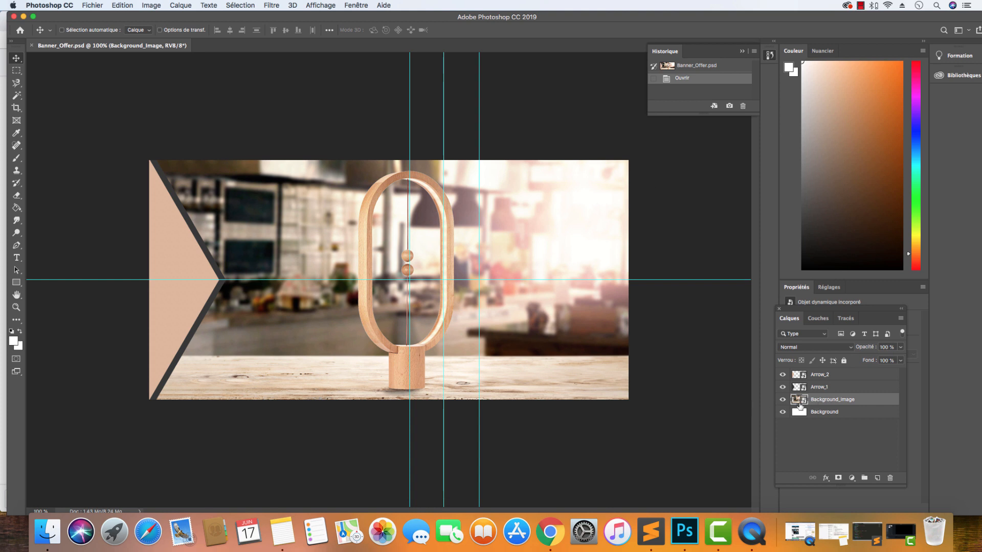
Go through the arrow layers, try moving the Background_Image layer sideways, and undo the move
click(827, 388)
click(829, 376)
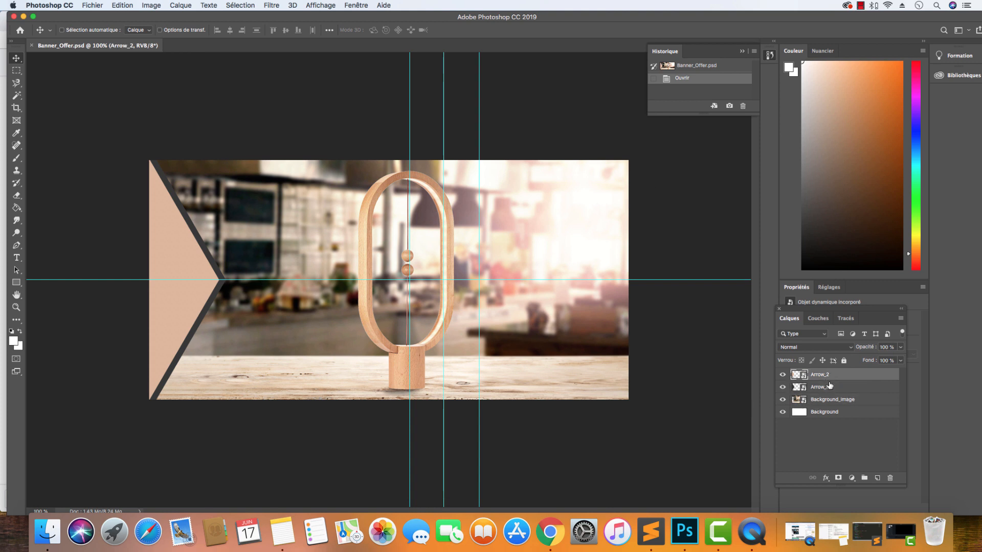
click(845, 402)
drag(413, 327, 537, 335)
key(ctrl+z)
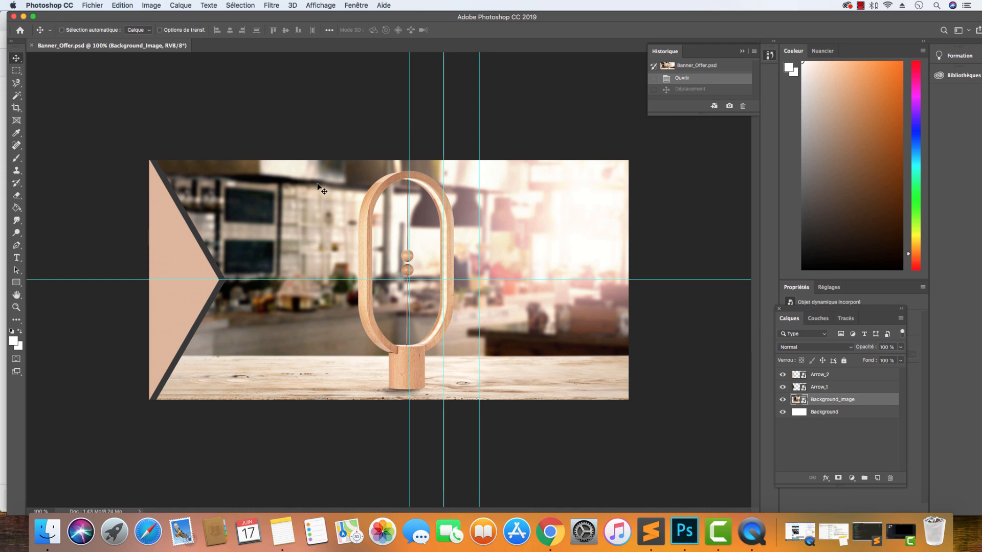
Switch to Chrome and examine the 50% reduction banner and its surrounding sections in the desktop preview
click(549, 532)
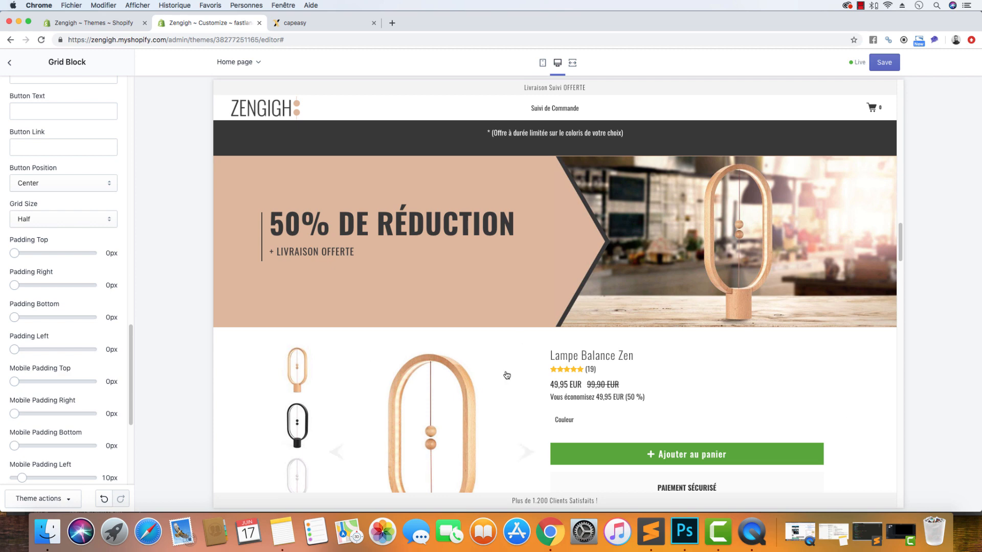
scroll(509, 378, up, 5)
scroll(517, 391, down, 5)
scroll(518, 390, up, 3)
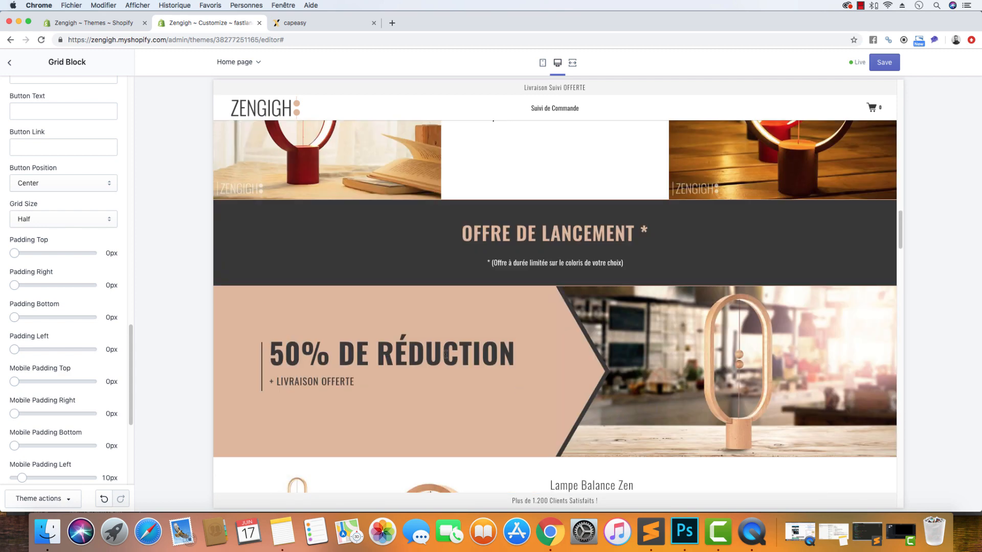
Switch to Photoshop and hide and show the Arrow_2 layer to see which part of the banner it covers
click(684, 532)
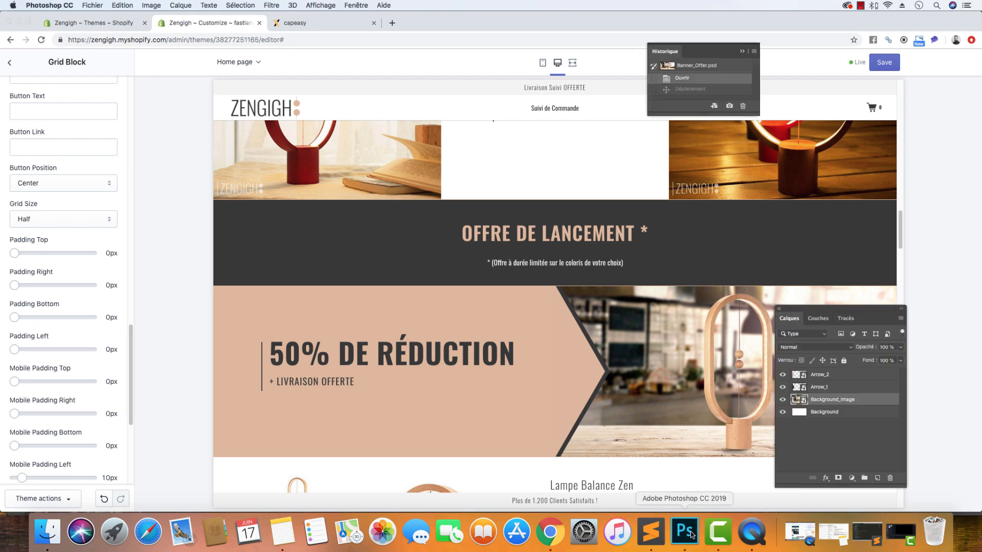
click(825, 376)
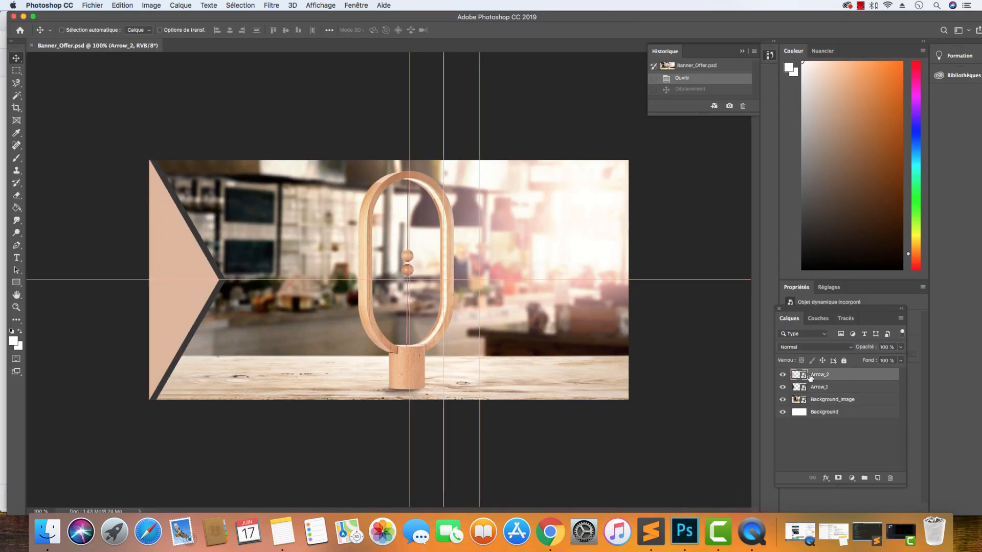
click(783, 375)
click(783, 376)
Try a colour overlay on the Arrow_2 layer, view its colour picker, and cancel the layer style
double_click(863, 378)
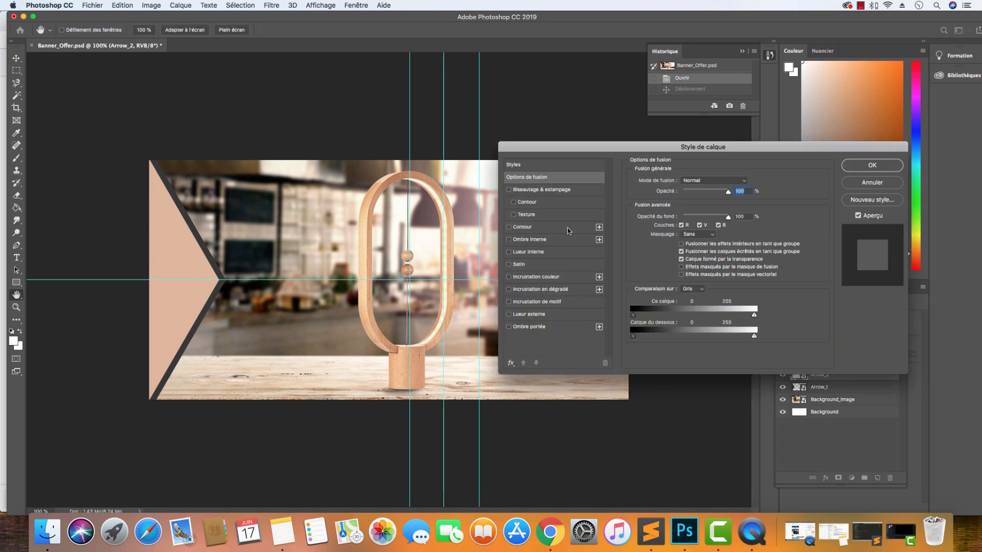
click(868, 184)
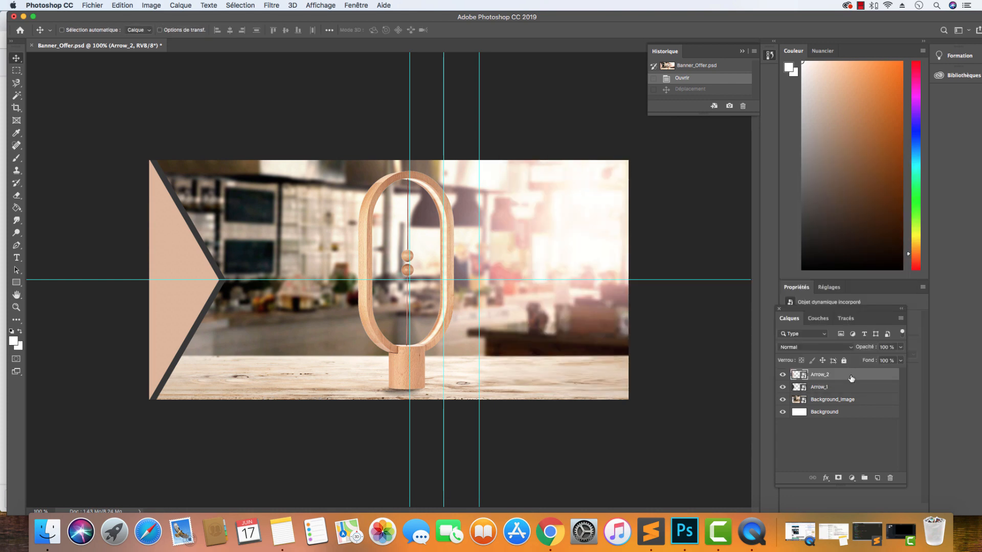
double_click(852, 377)
click(512, 277)
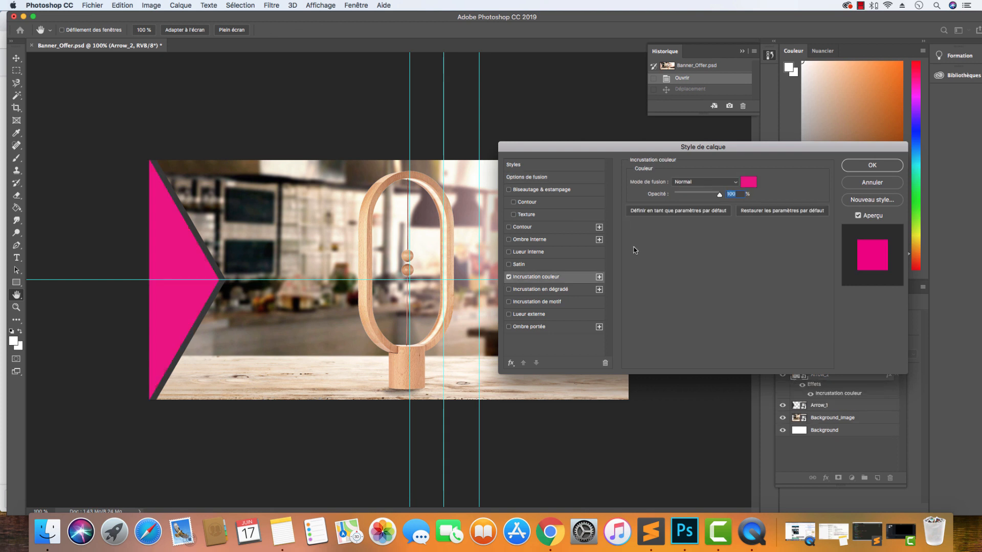
click(749, 183)
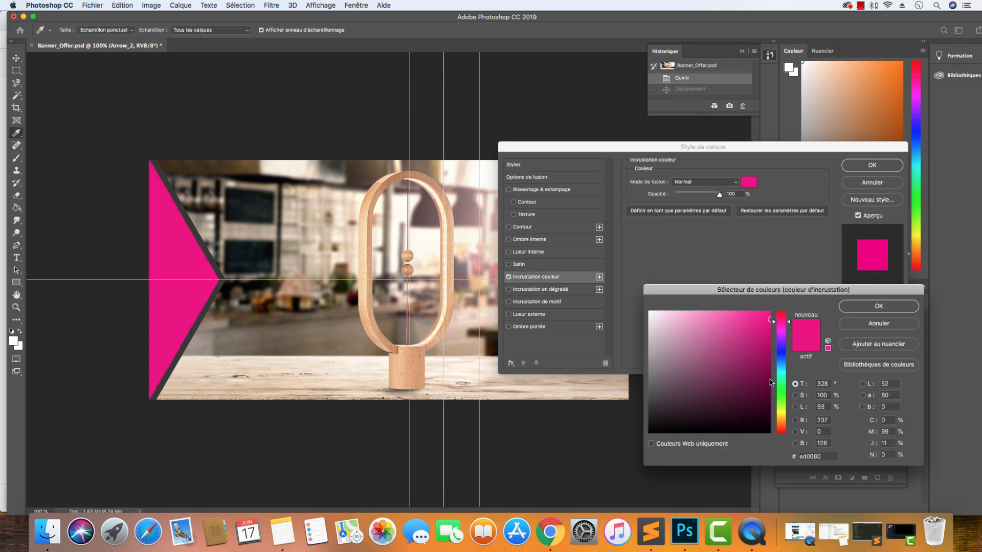
click(896, 326)
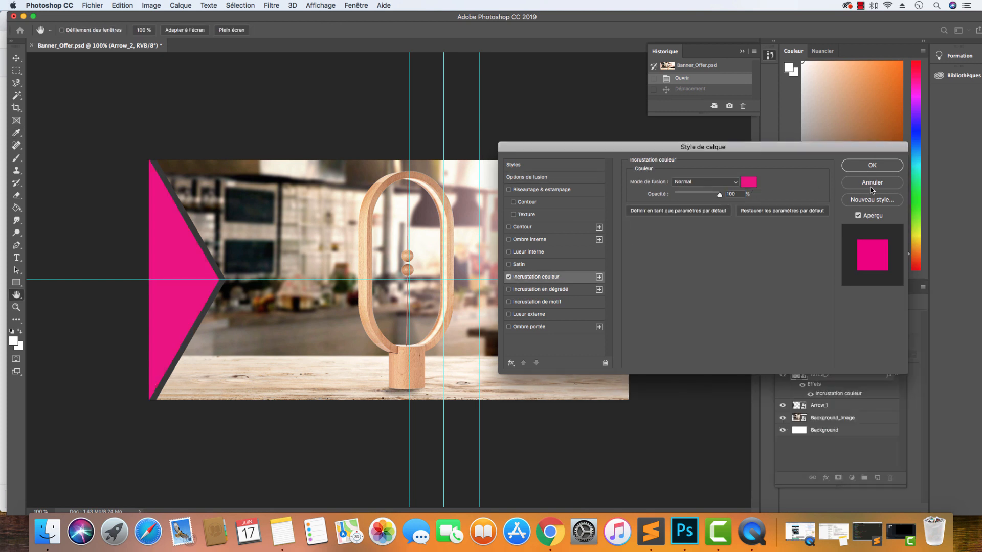
click(872, 185)
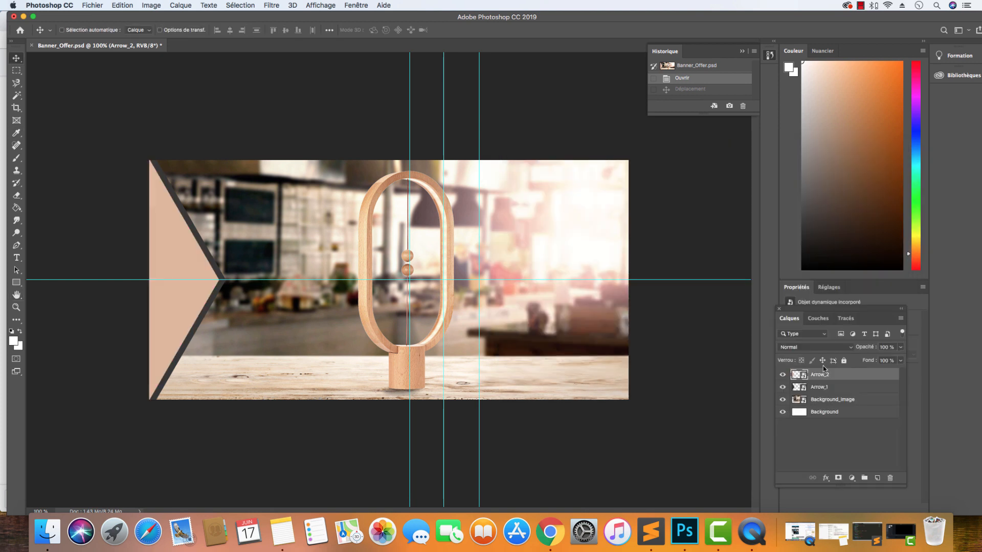
Try a colour overlay on the Arrow_1 layer and cancel it, then hide and show that layer
double_click(843, 389)
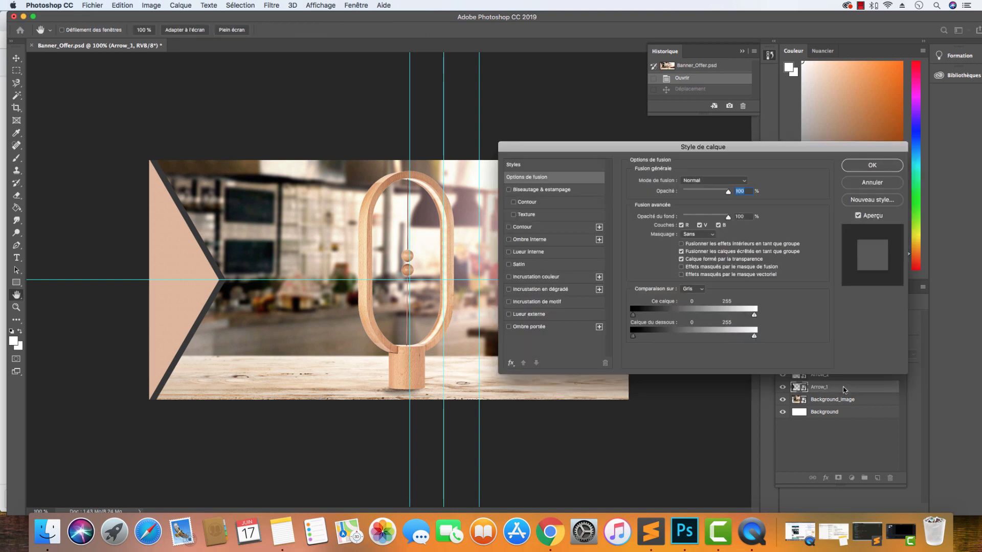
click(548, 277)
click(884, 182)
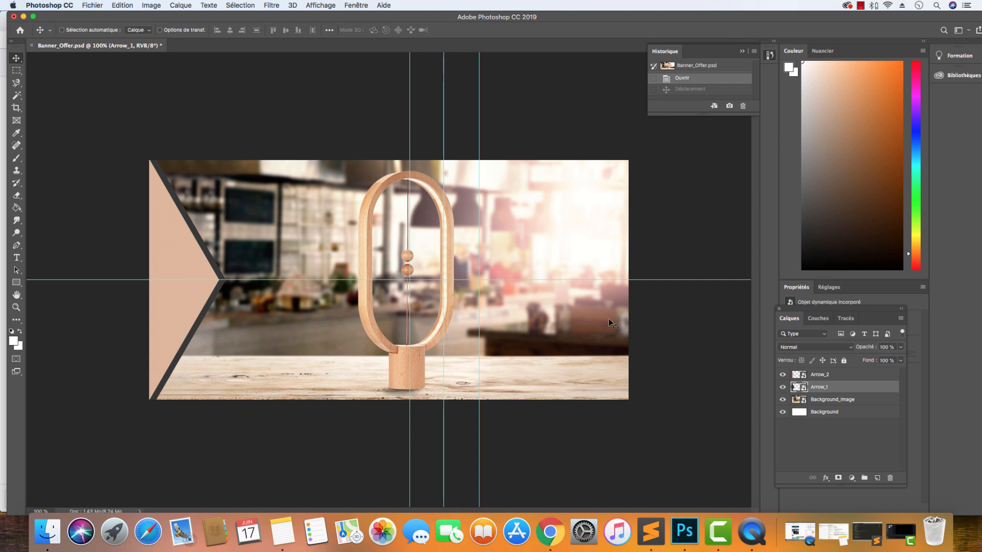
click(783, 388)
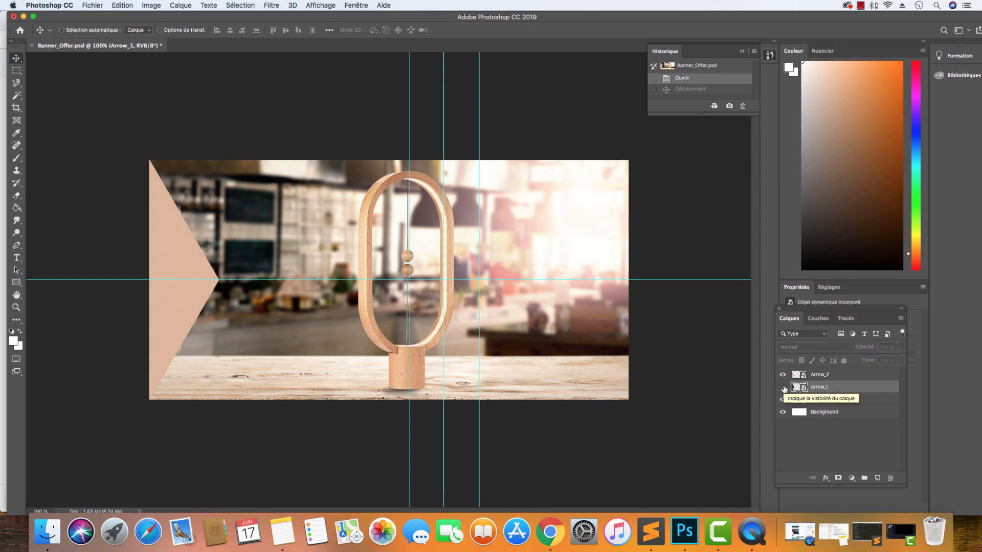
click(783, 387)
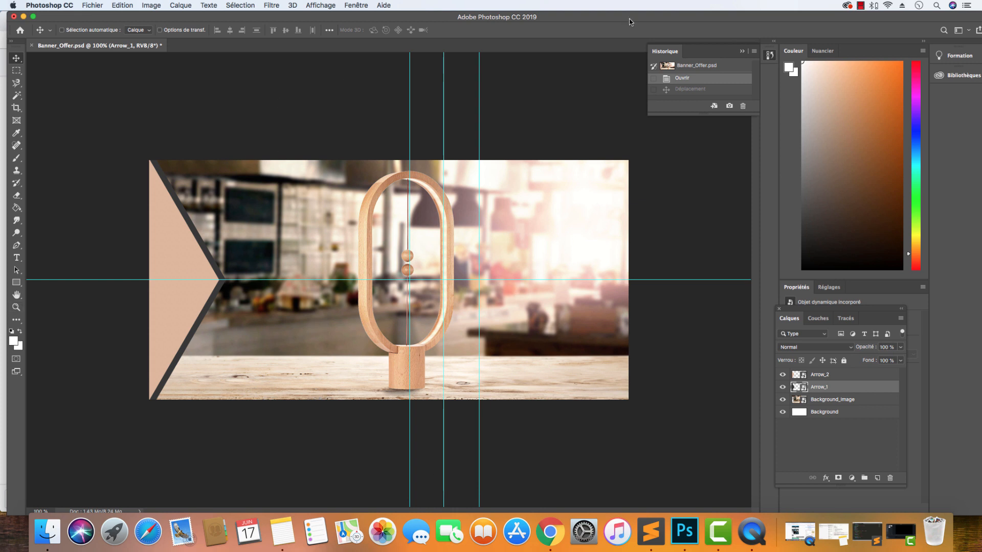
Check the banner's pixel dimensions and resolution in the image size settings, and leave them as they are
click(154, 6)
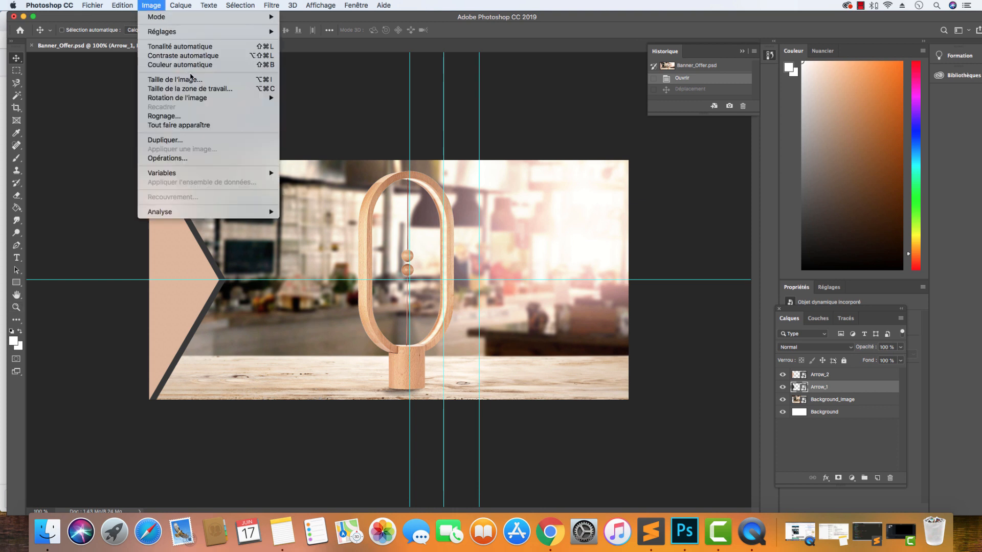
click(192, 80)
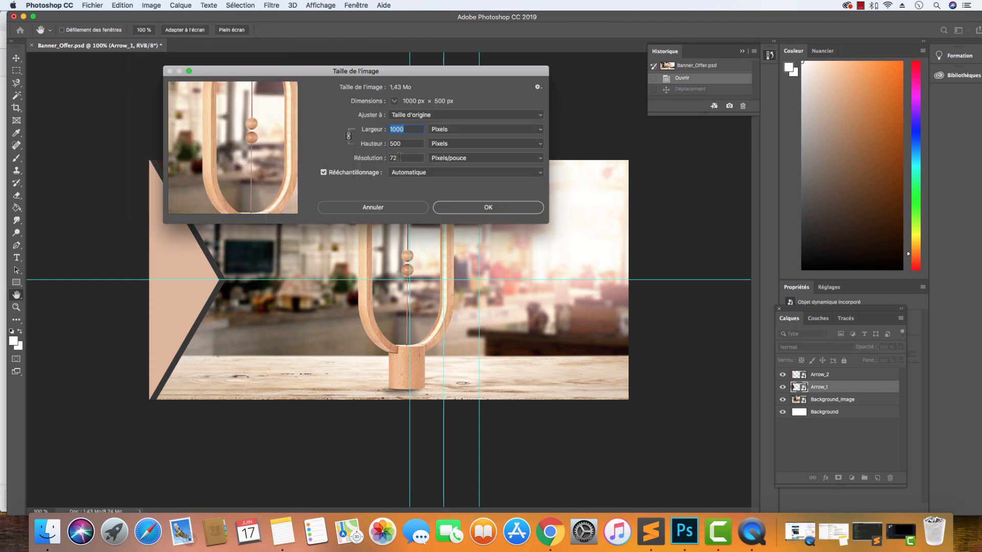
click(373, 207)
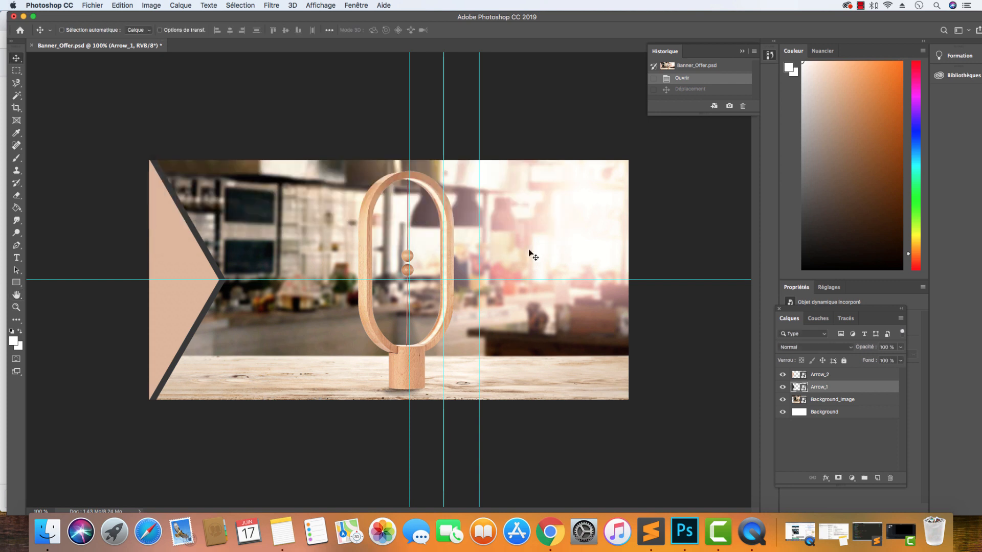
Flatten the banner image from the Background_Image layer
click(824, 403)
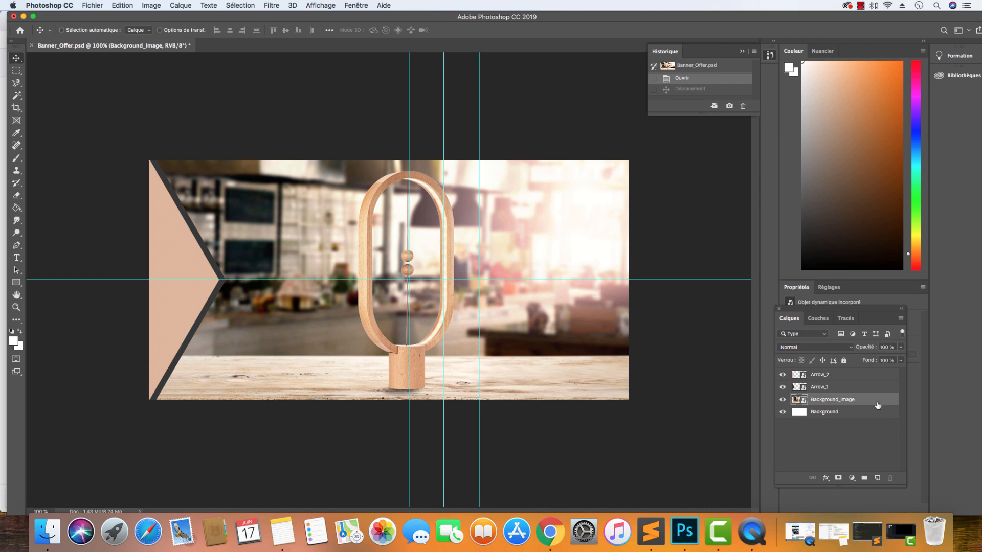
right_click(863, 402)
click(800, 397)
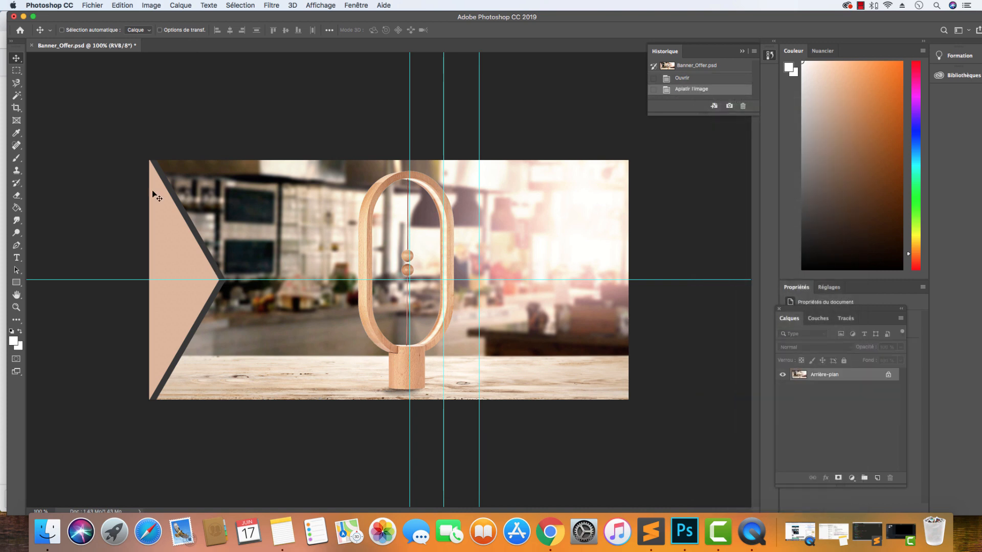
Check the JPEG export options in Save for Web (Legacy) for the banner, and cancel the export
click(92, 5)
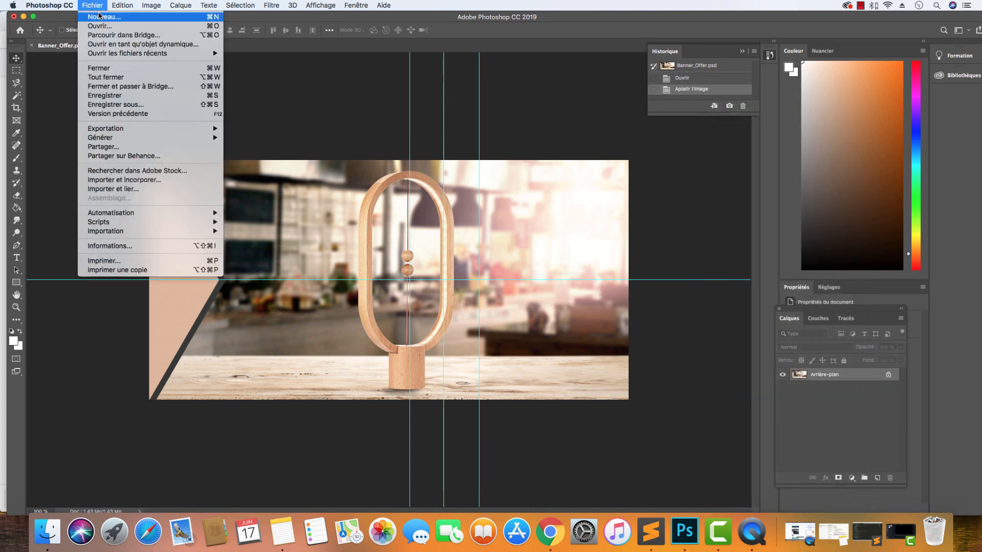
mouse_move(133, 132)
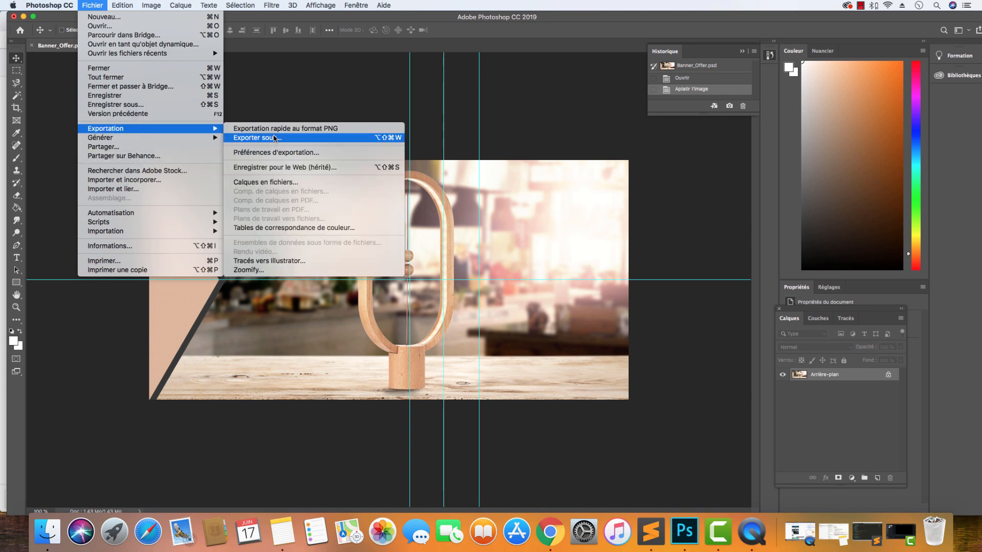
click(294, 167)
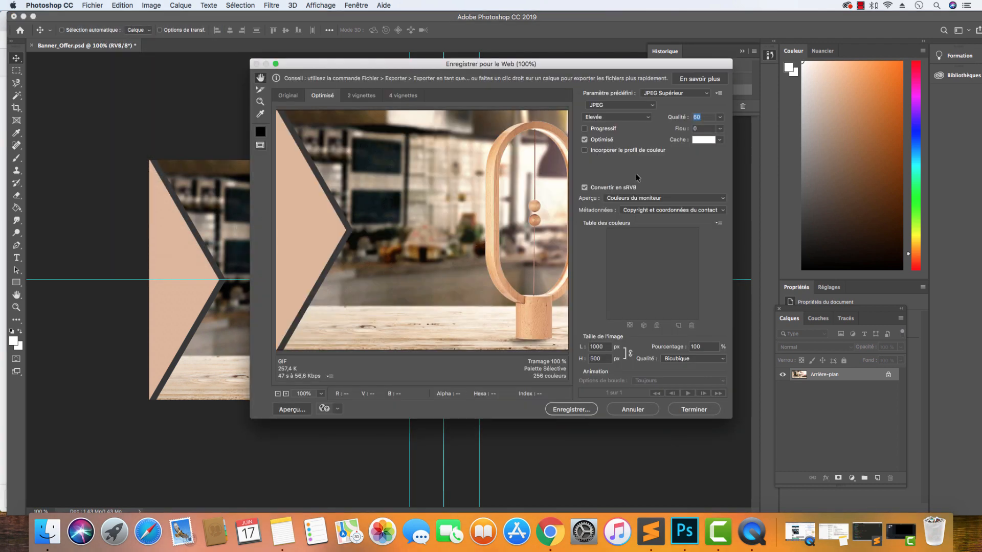
click(632, 410)
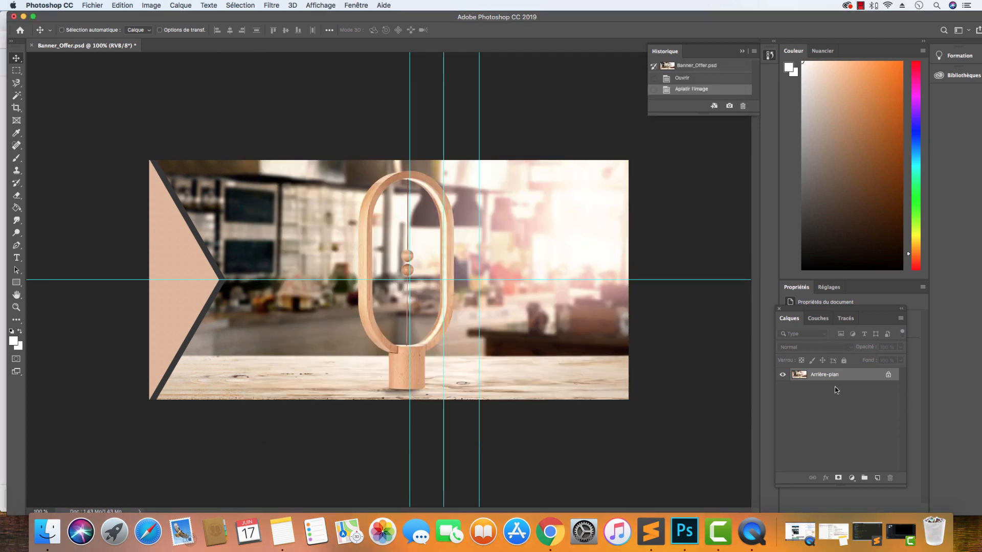
Undo the flattening and save Banner_Offer.psd with its separate layers
key(super+z)
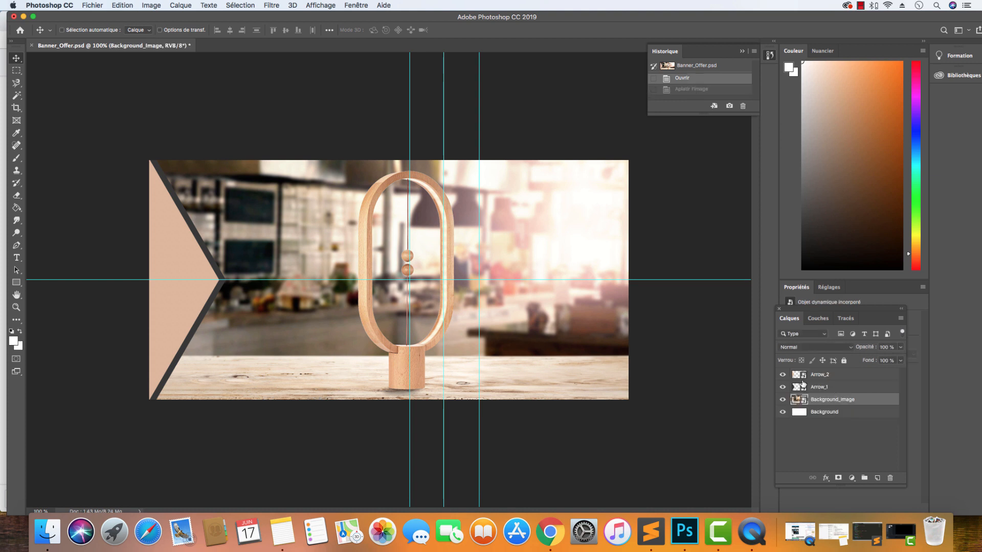
click(94, 6)
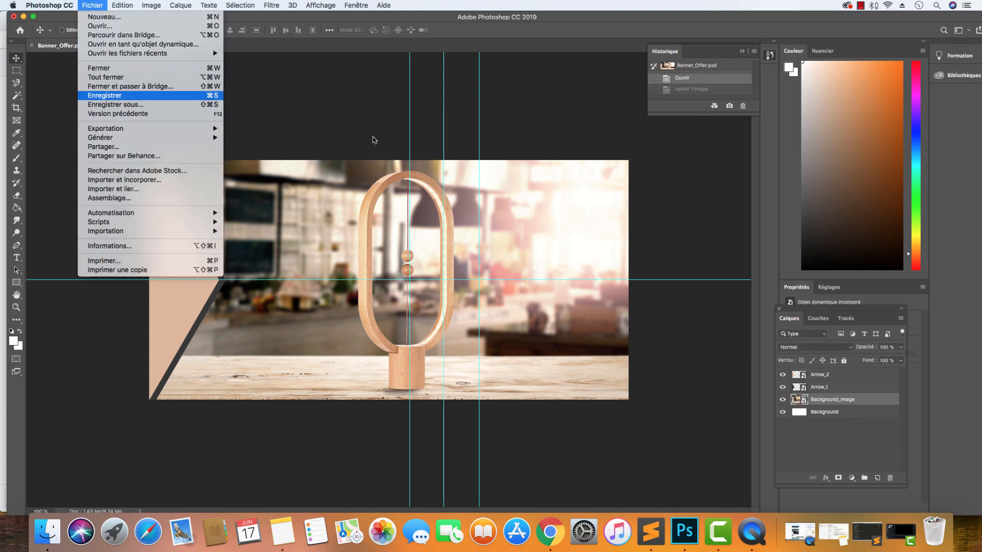
click(122, 96)
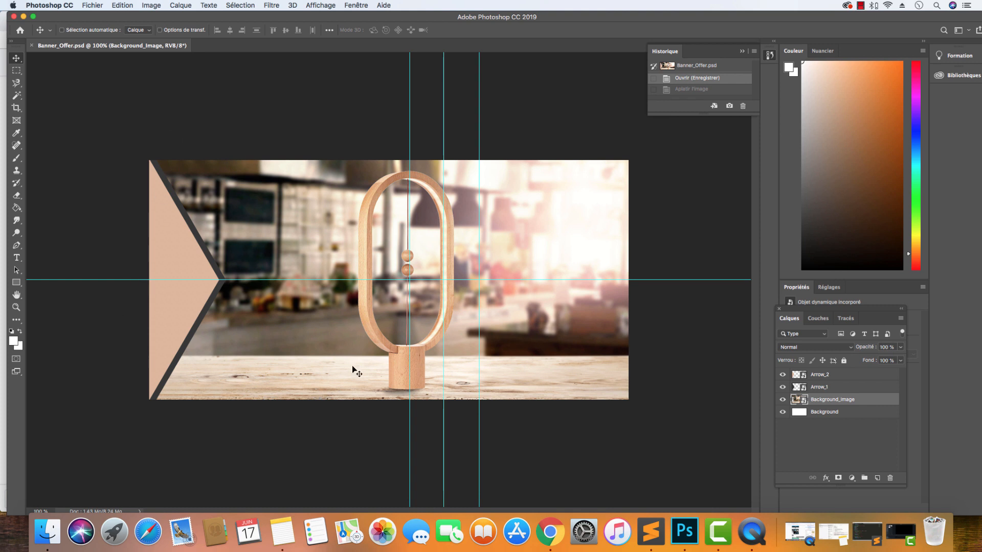
Switch to Chrome, collapse the grid block's Image content, and show the code of its Html content
click(562, 535)
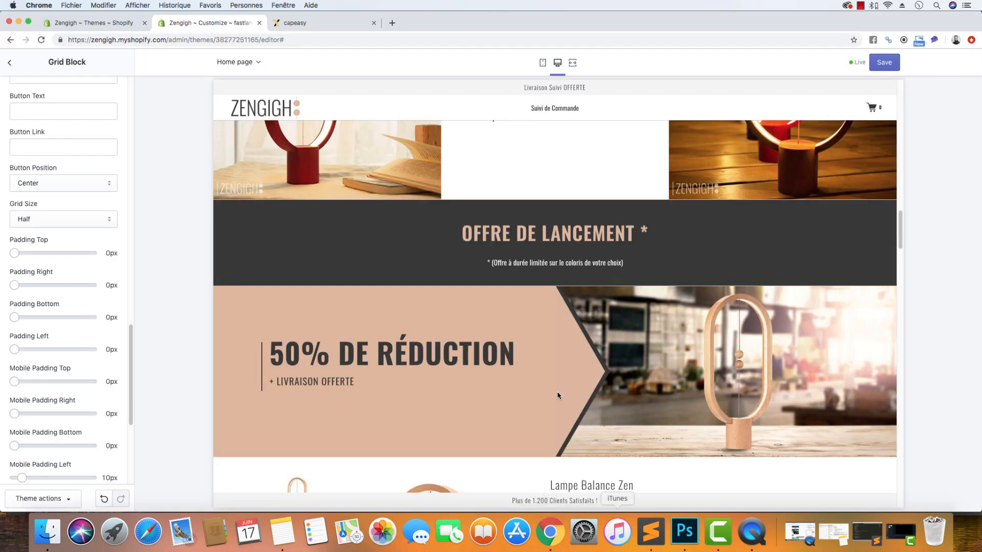
scroll(92, 287, down, 5)
scroll(17, 353, up, 13)
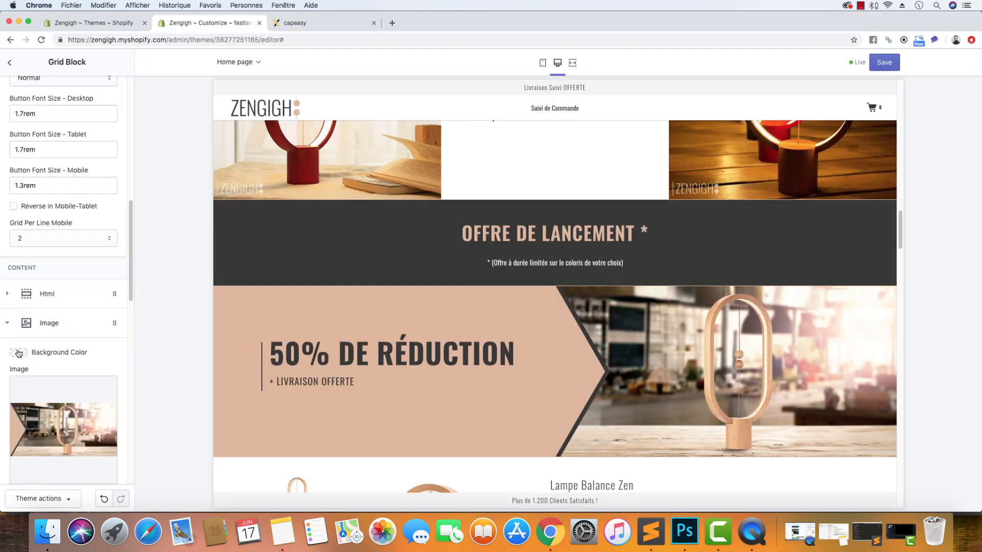
click(21, 328)
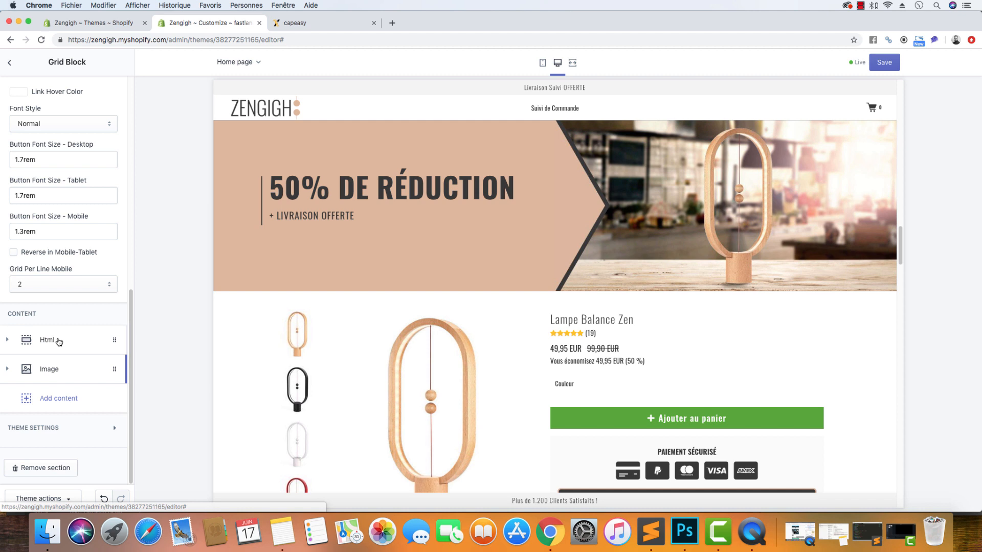
click(47, 340)
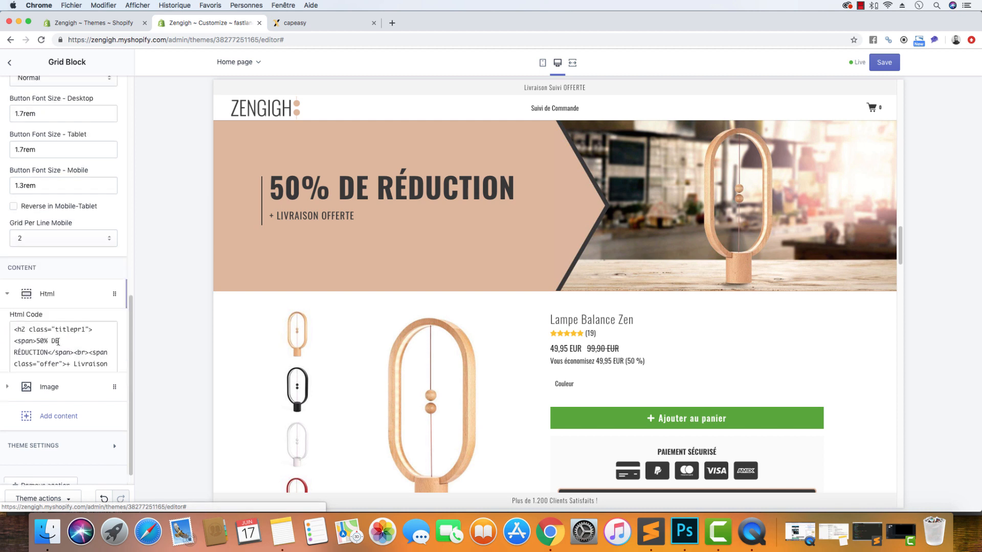
Highlight the Html content's code, and open Banner_Offer.html from the Banner_Offer folder with Sublime Text
drag(54, 403, 11, 337)
click(56, 527)
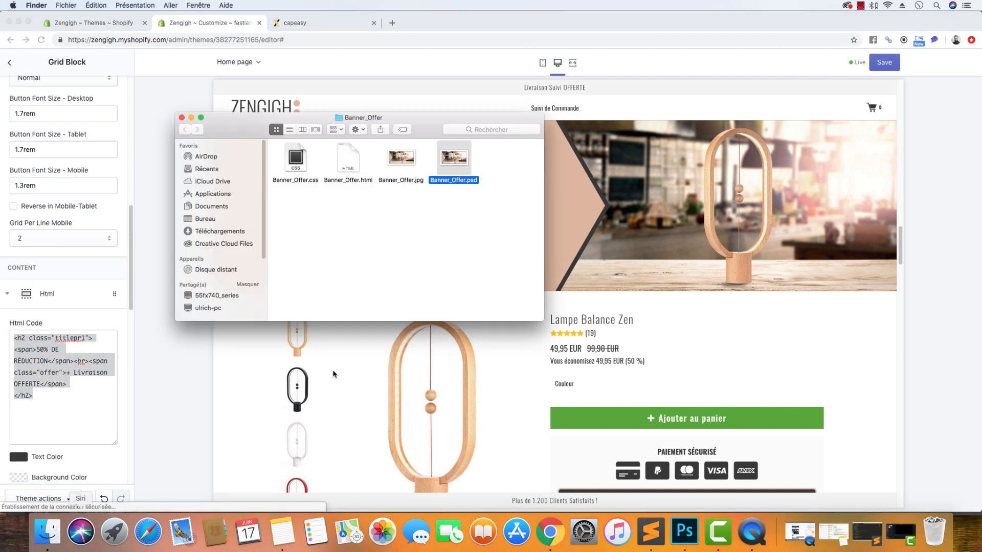
click(297, 159)
right_click(342, 160)
click(341, 159)
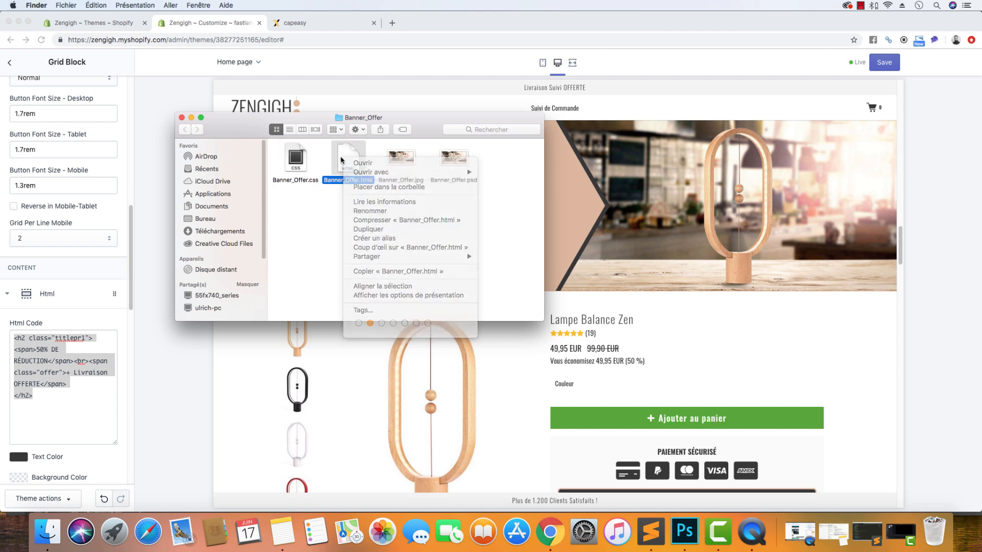
right_click(357, 166)
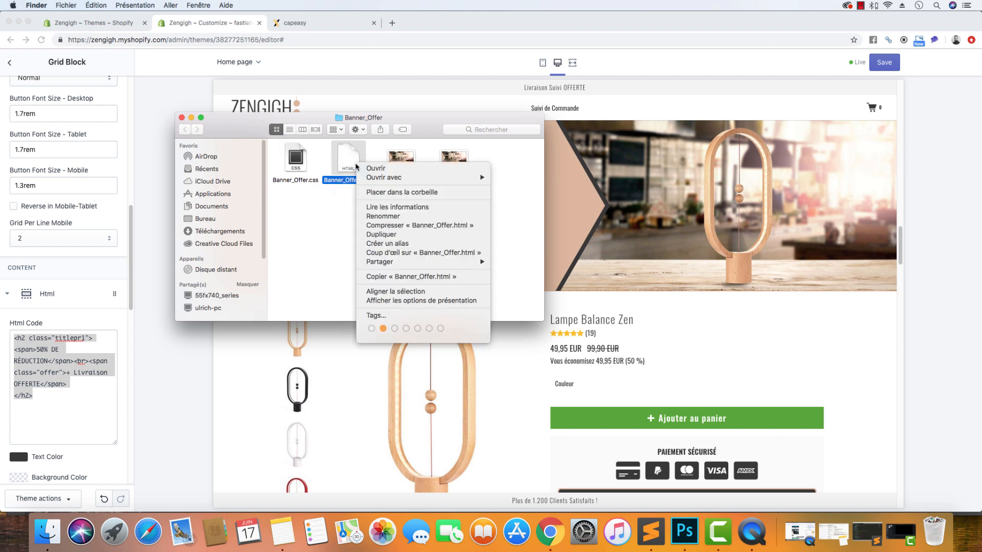
mouse_move(381, 179)
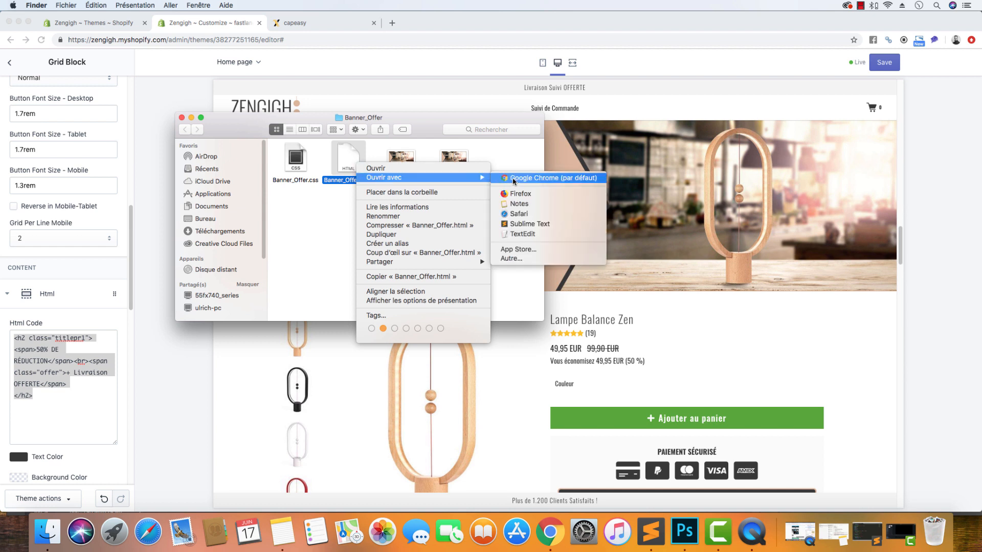
click(525, 226)
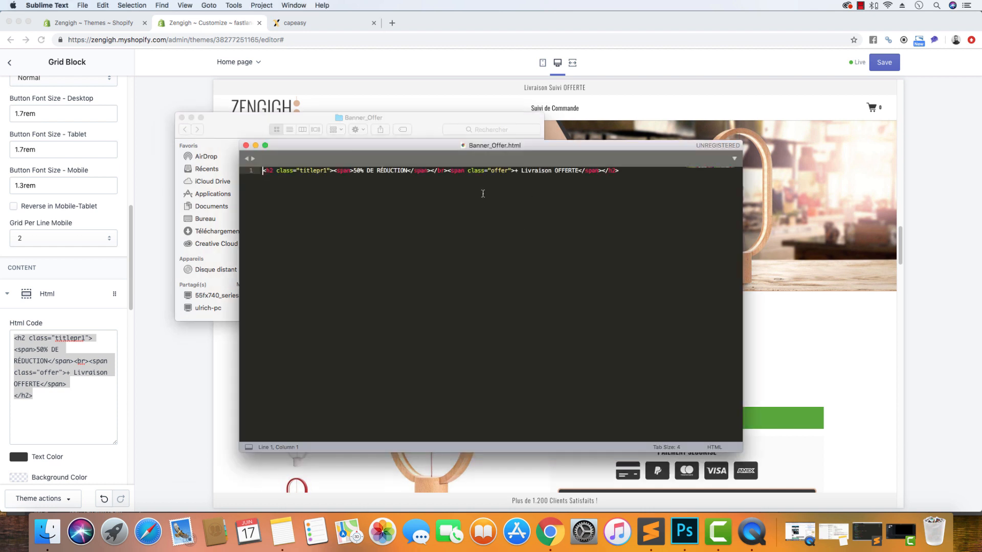
Examine the h2 tag with class titlepr1 and the span around 50% DE RÉDUCTION in Banner_Offer.html
click(506, 177)
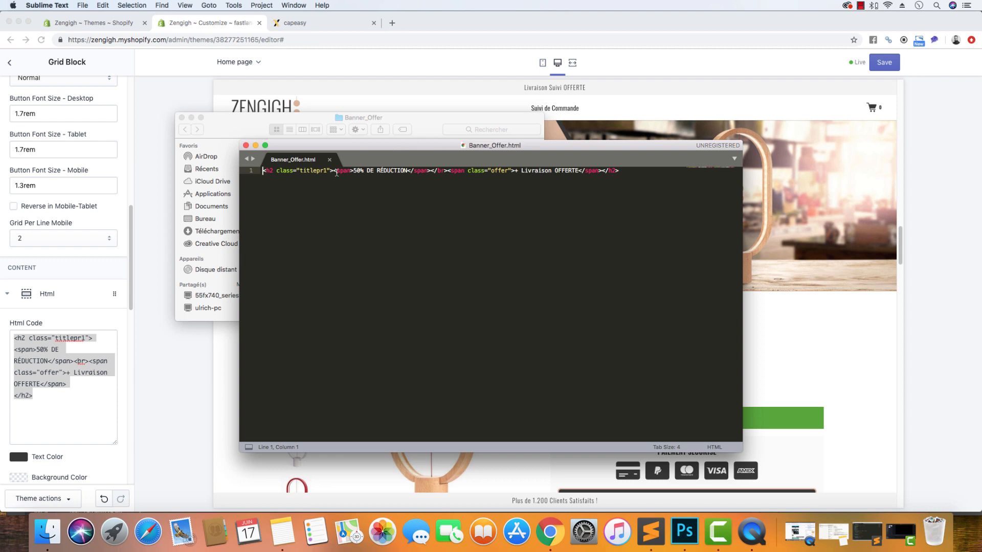
drag(333, 171, 252, 170)
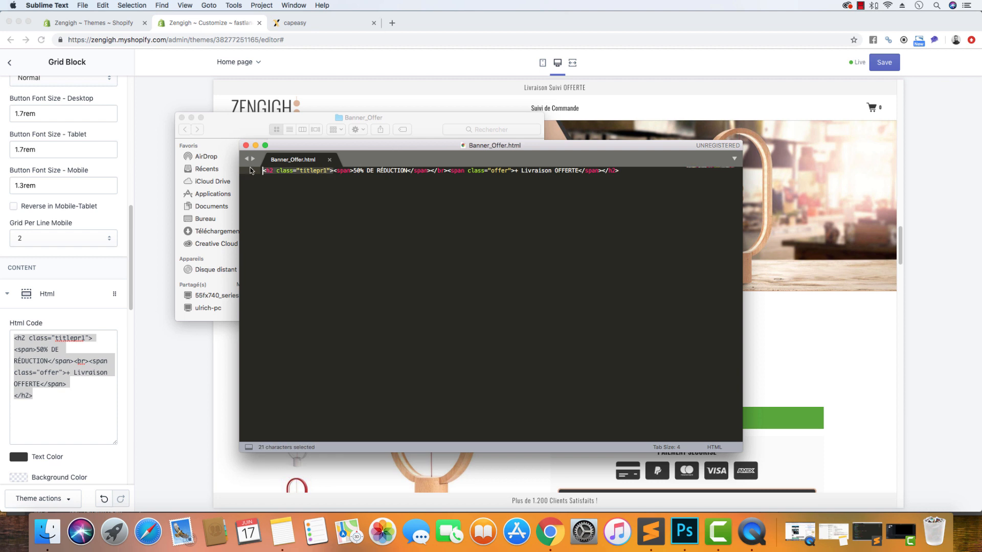
click(333, 173)
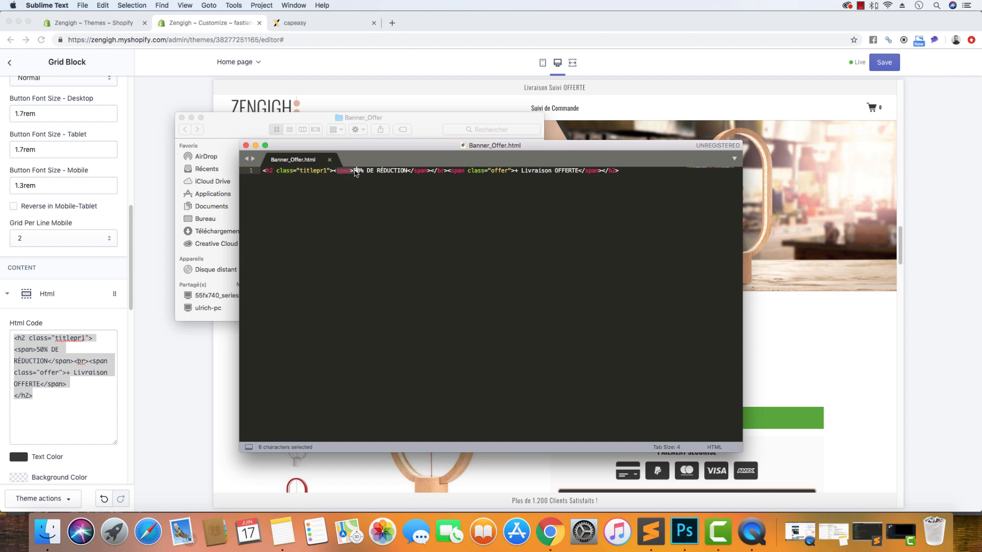
click(373, 170)
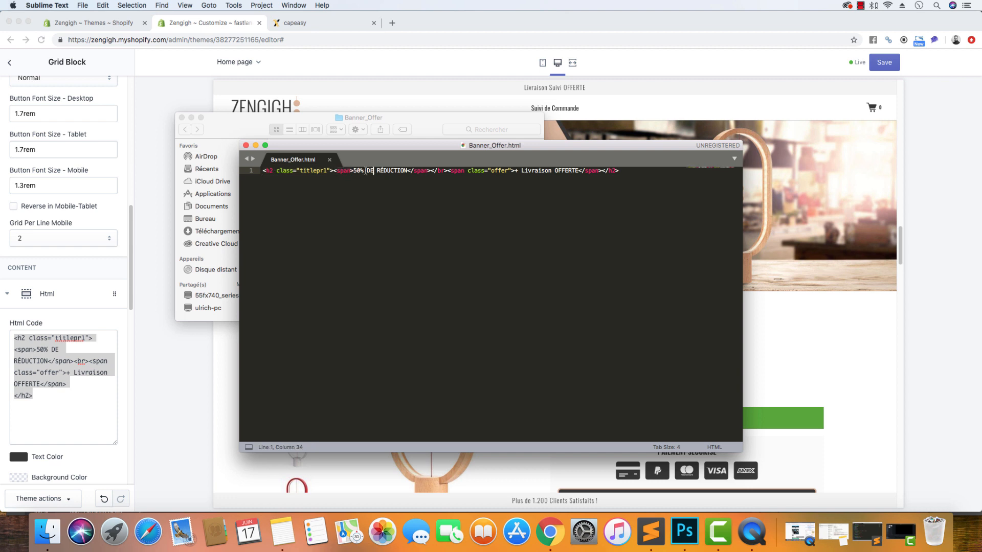
click(404, 171)
click(404, 190)
Switch to Chrome, check the 50% reduction banner in the mobile preview, and return to the desktop preview
click(776, 294)
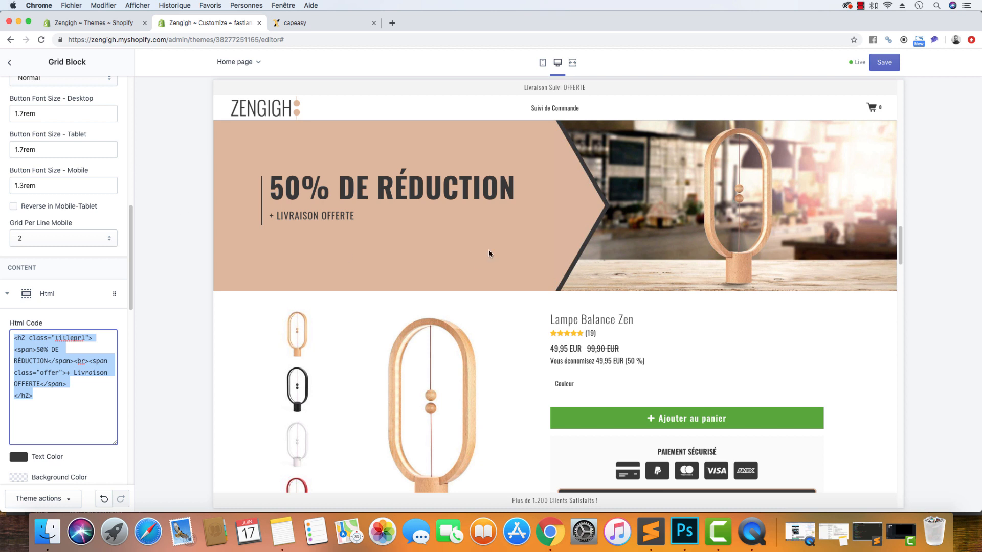
click(543, 63)
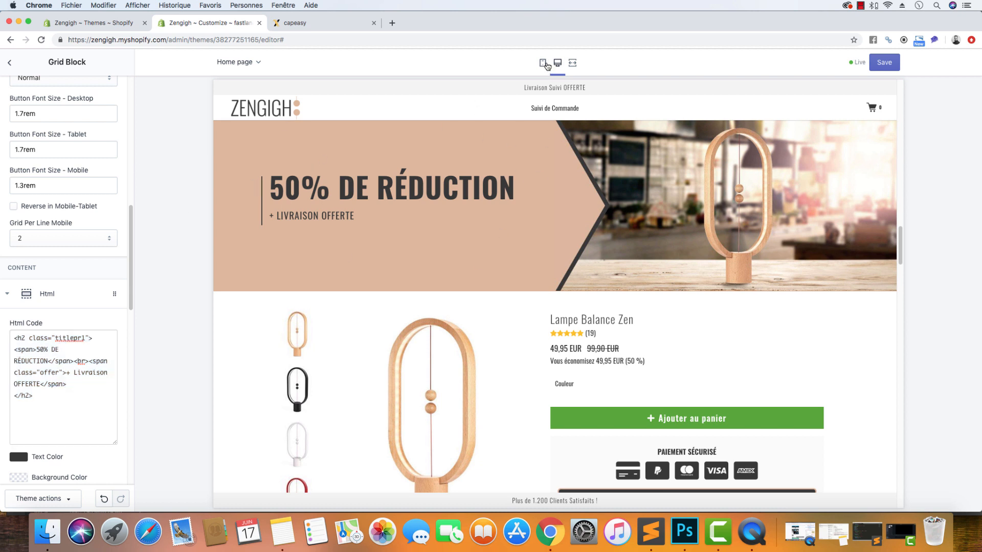
scroll(554, 319, down, 5)
scroll(554, 319, down, 10)
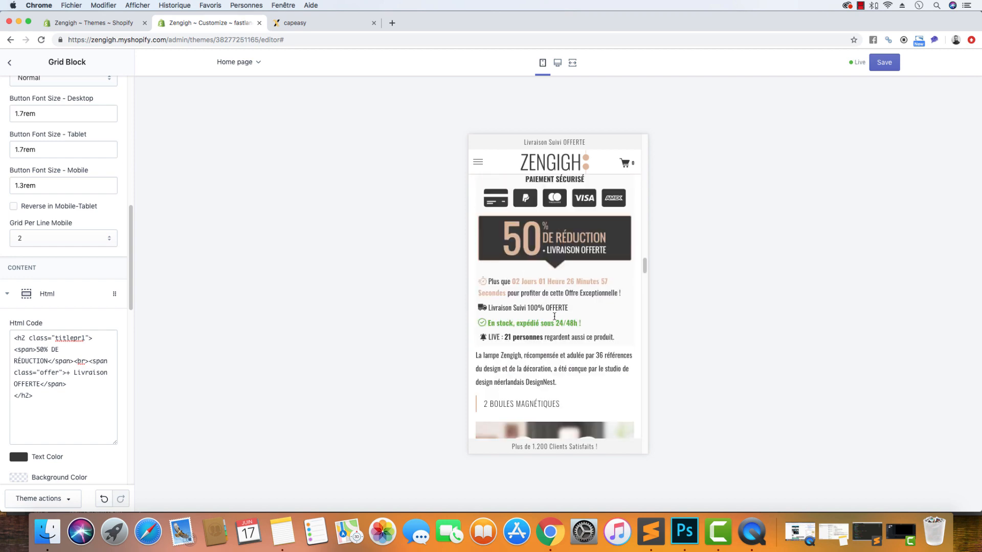
scroll(555, 319, up, 8)
scroll(554, 319, up, 5)
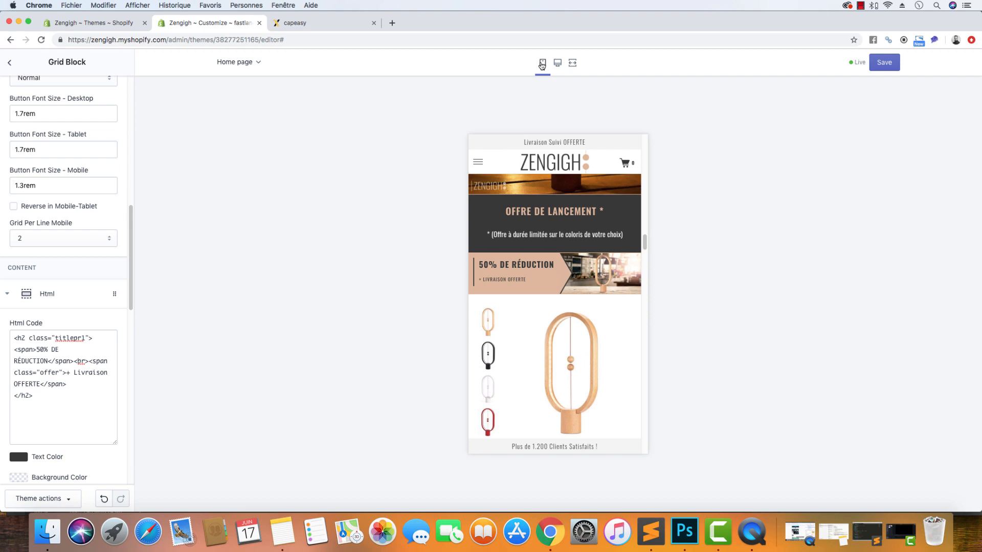
click(557, 63)
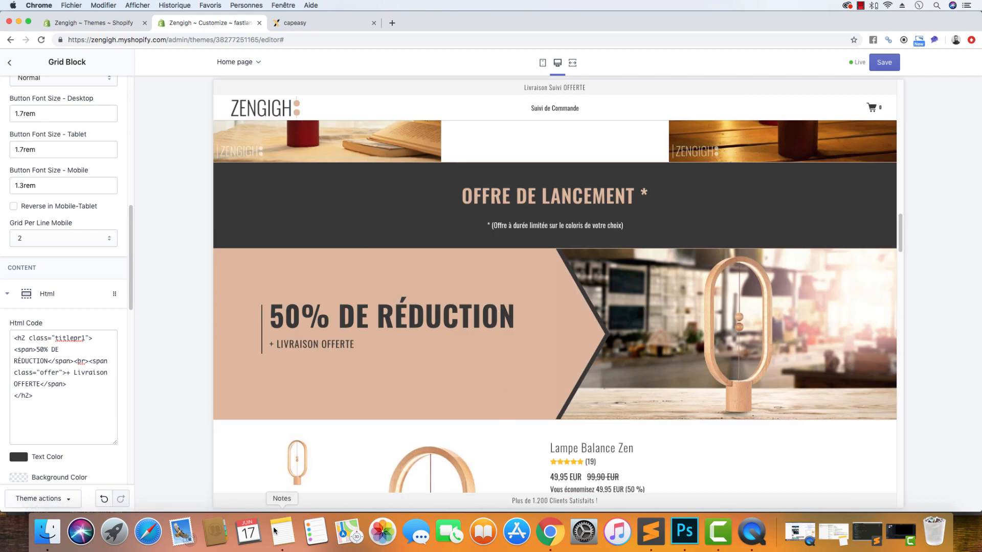
Switch to Sublime Text and highlight the "+ Livraison OFFERTE" text in Banner_Offer.html
click(651, 532)
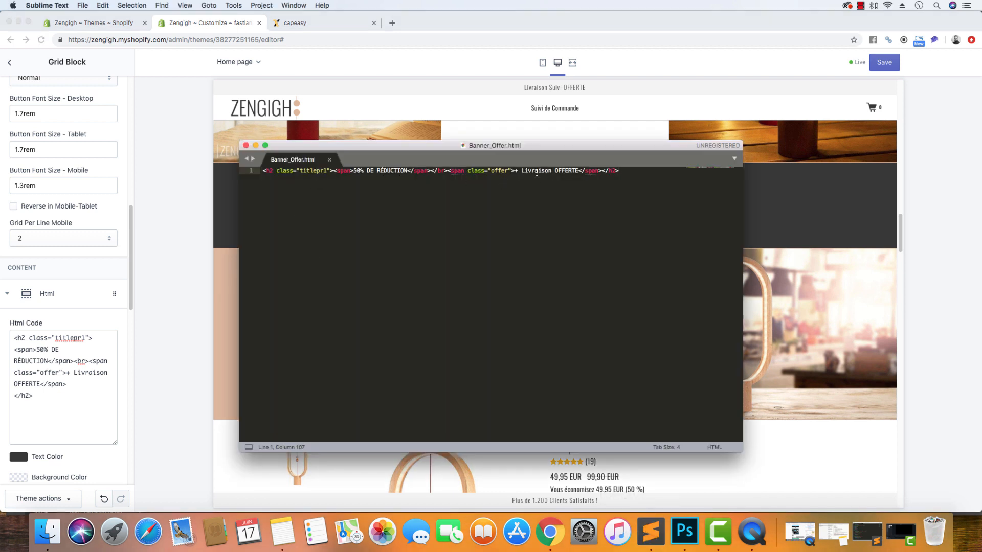
drag(579, 171, 517, 171)
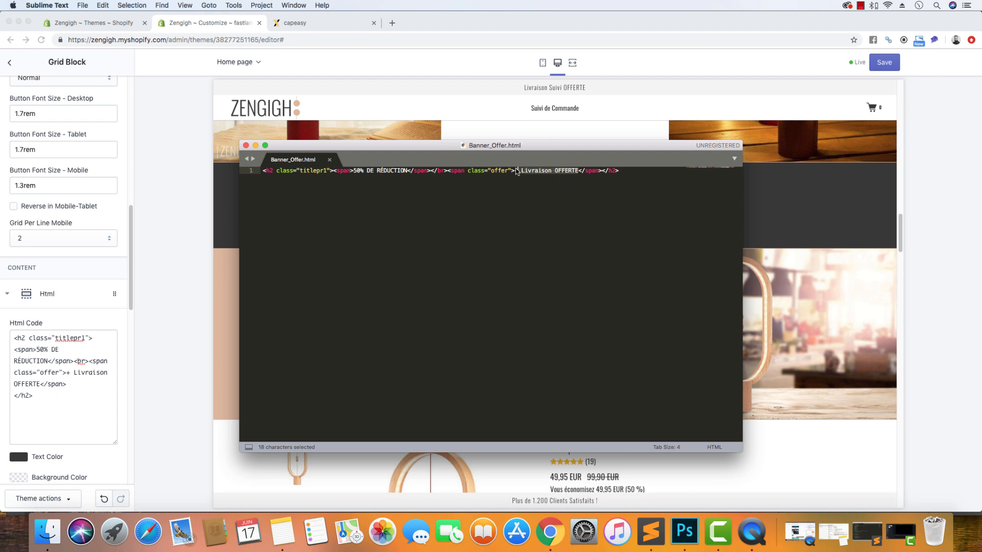
click(366, 186)
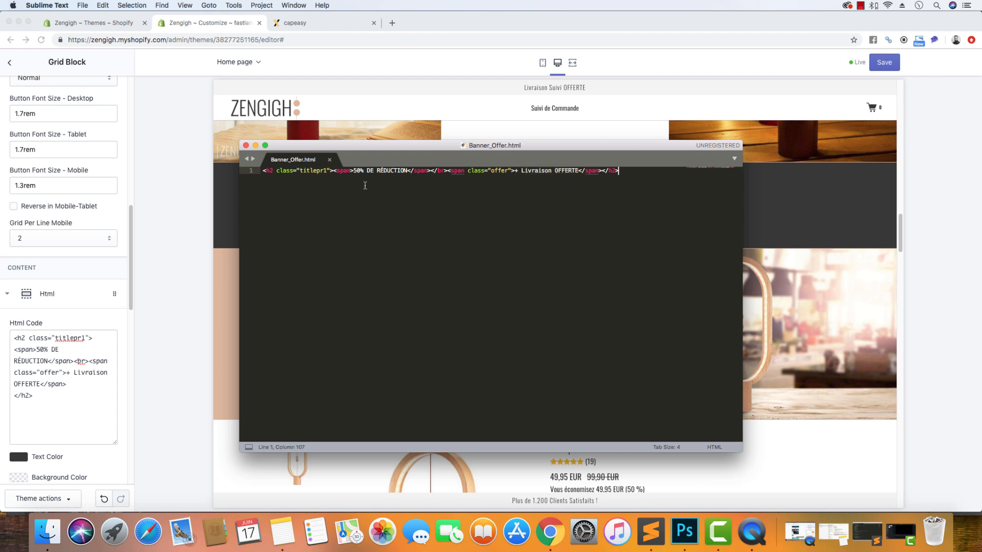
Copy the entire line of code in Banner_Offer.html and return to the Html Code field in Chrome
drag(639, 172, 234, 171)
right_click(285, 169)
click(302, 188)
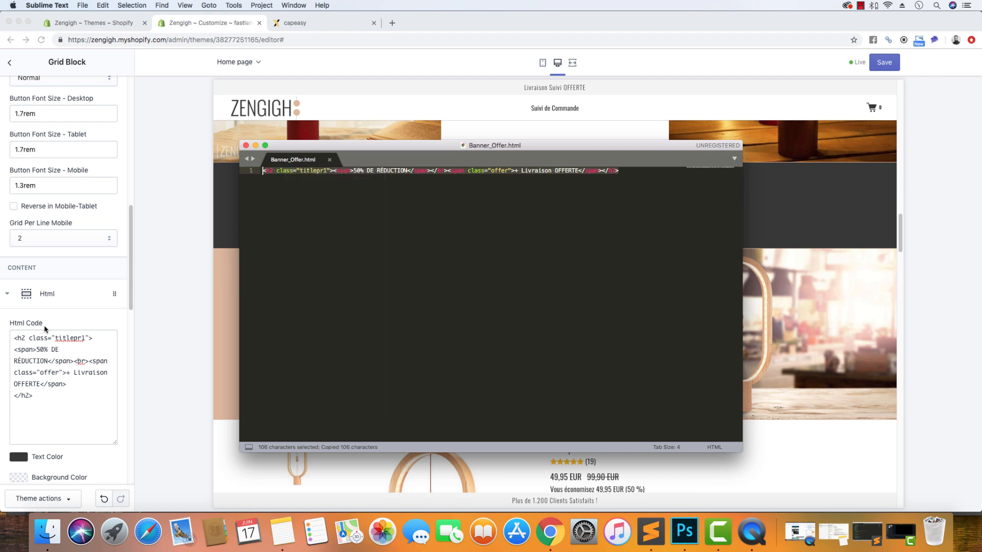
click(55, 397)
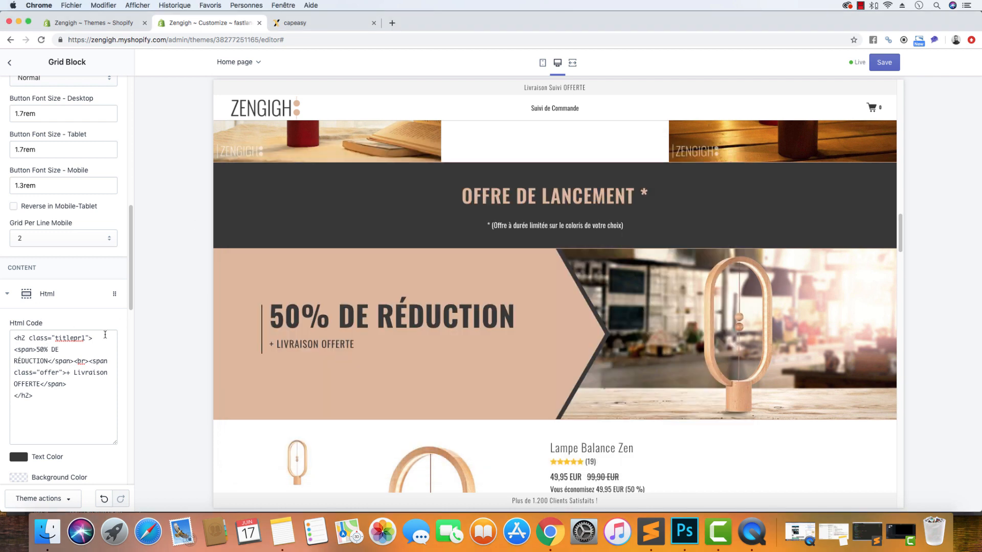
Set the Html content's background color to None, and check the grid block's own background color
scroll(105, 334, down, 3)
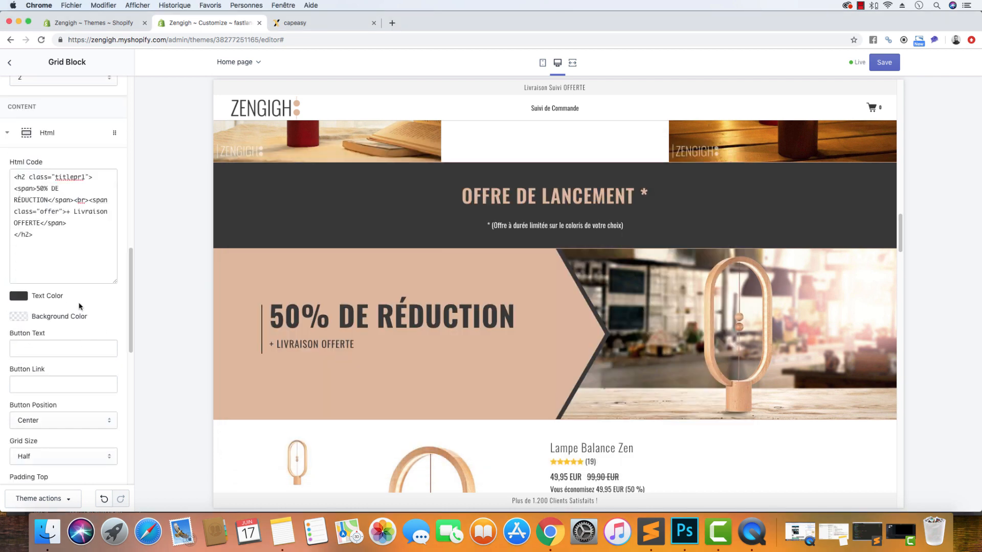
click(18, 317)
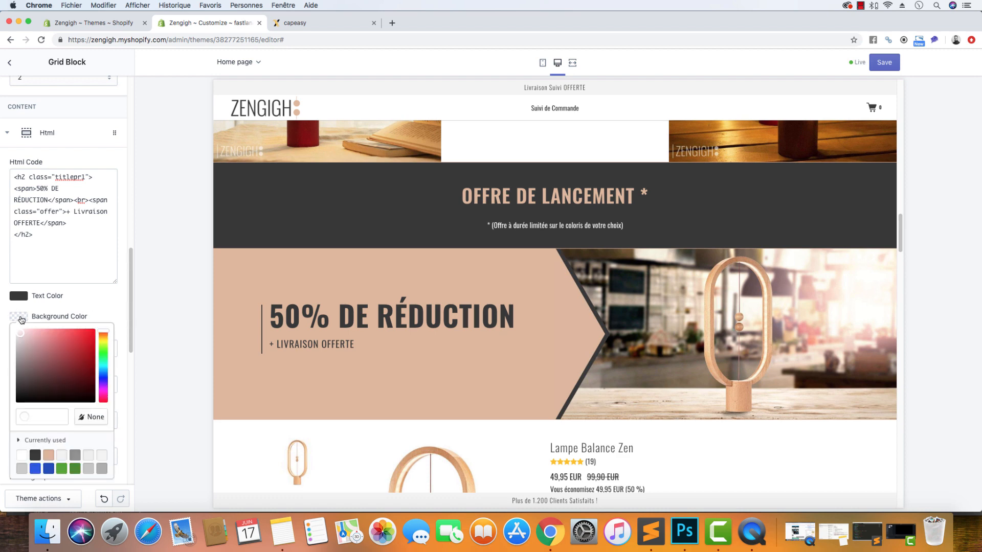
click(101, 418)
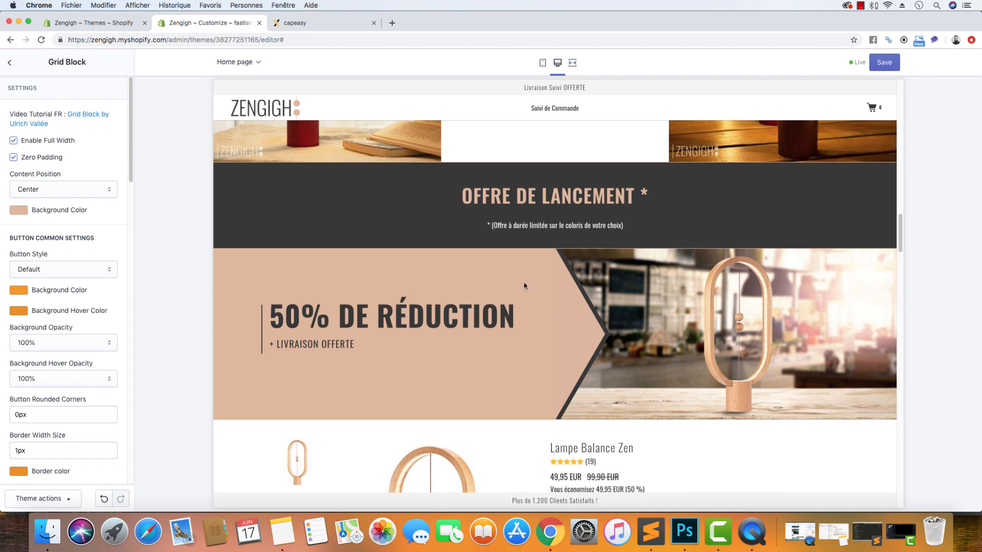
click(22, 212)
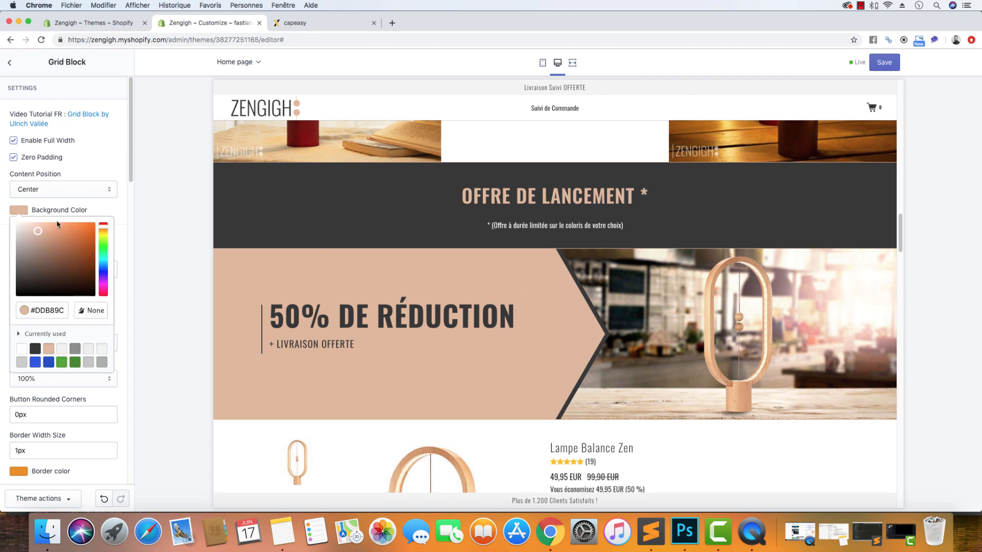
click(118, 208)
Examine the grid size and the desktop and mobile padding settings of the grid block's contents
scroll(85, 335, down, 10)
scroll(85, 335, down, 5)
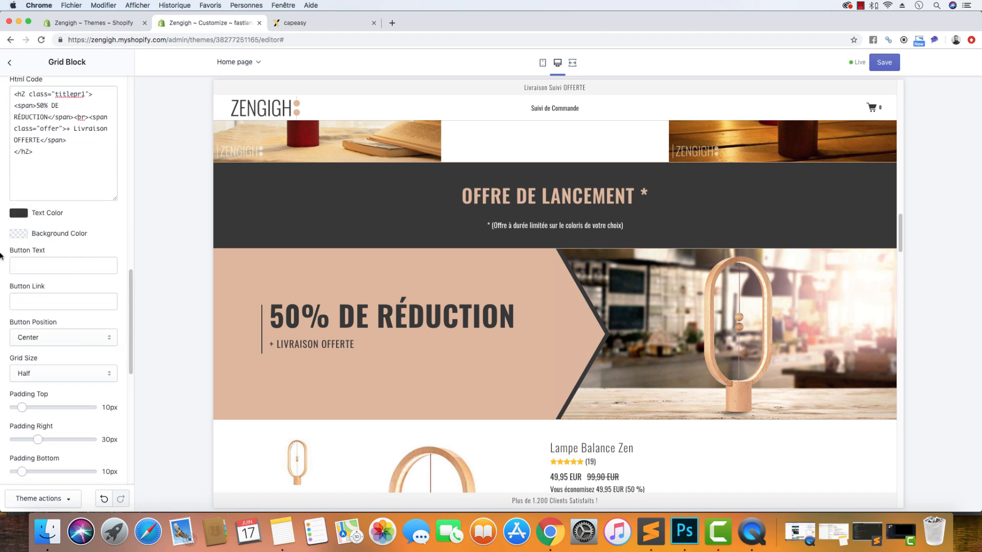
scroll(82, 405, down, 1)
scroll(82, 405, down, 3)
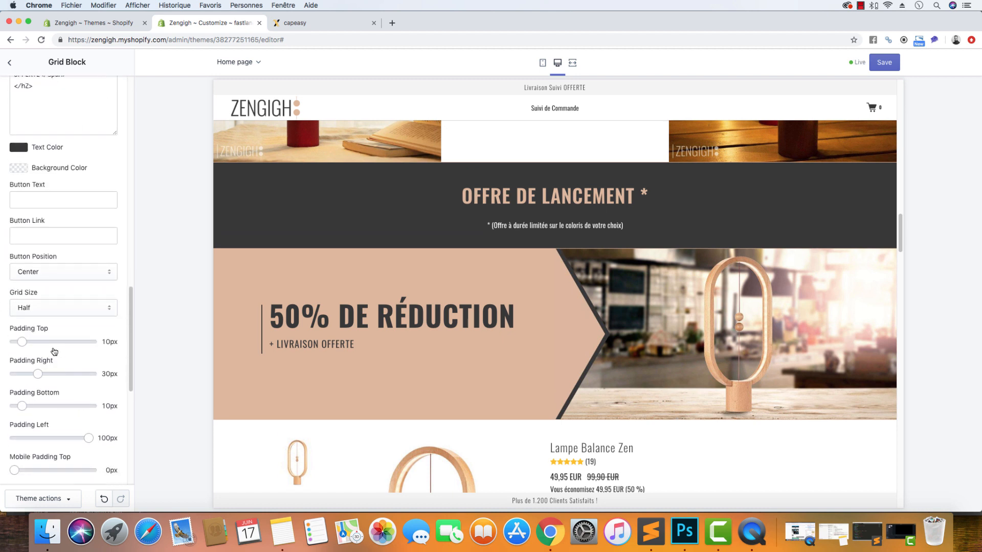
scroll(72, 407, down, 1)
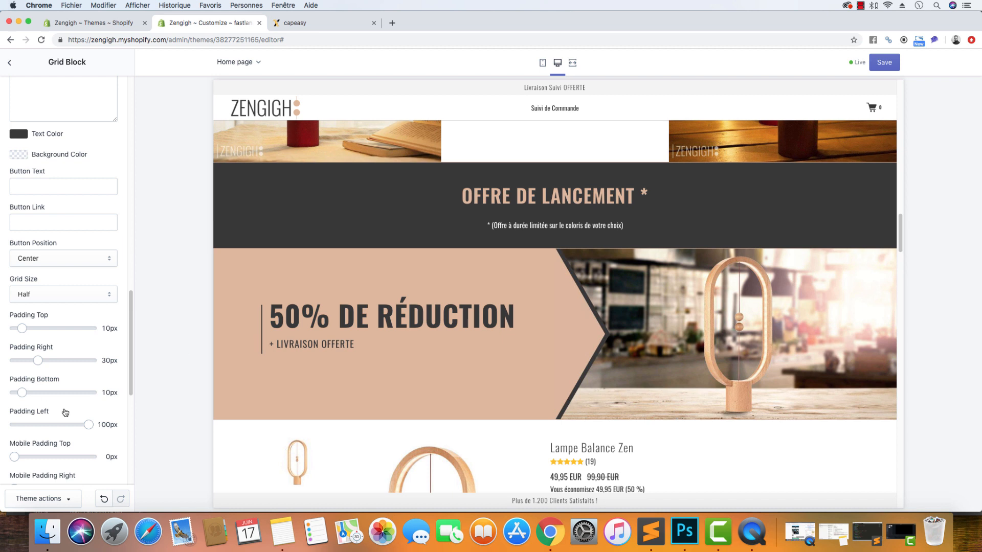
scroll(65, 409, down, 4)
scroll(65, 412, down, 2)
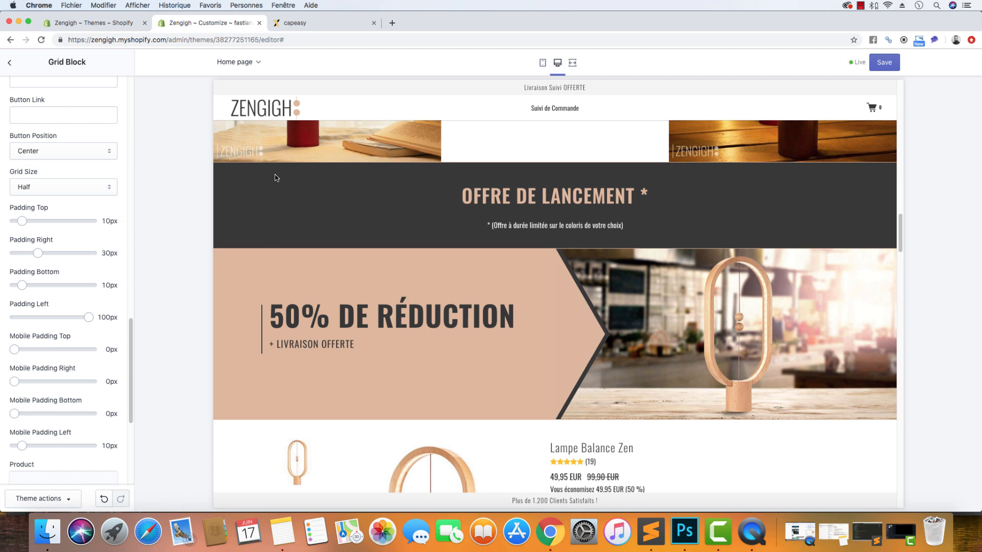
scroll(69, 440, down, 10)
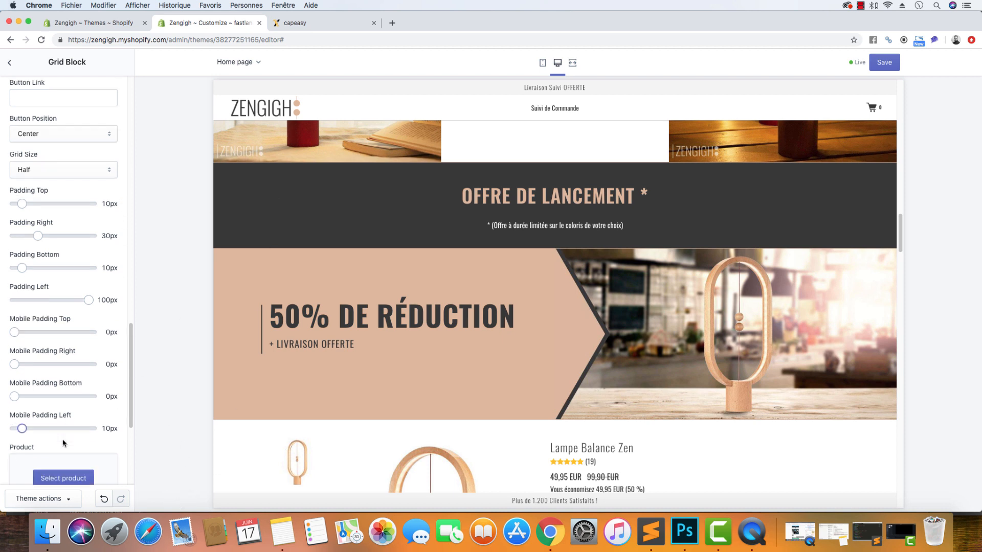
scroll(67, 381, up, 20)
scroll(74, 408, down, 14)
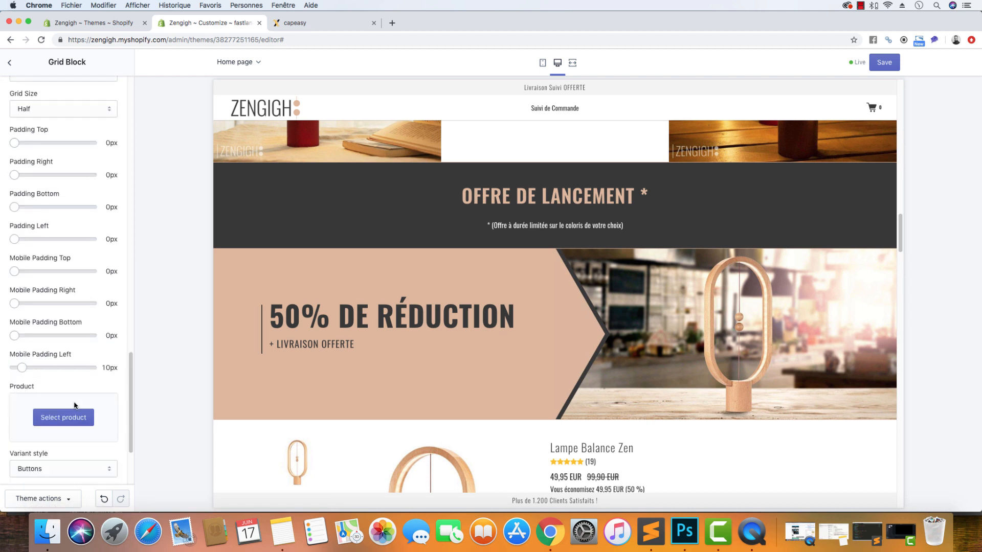
right_click(110, 380)
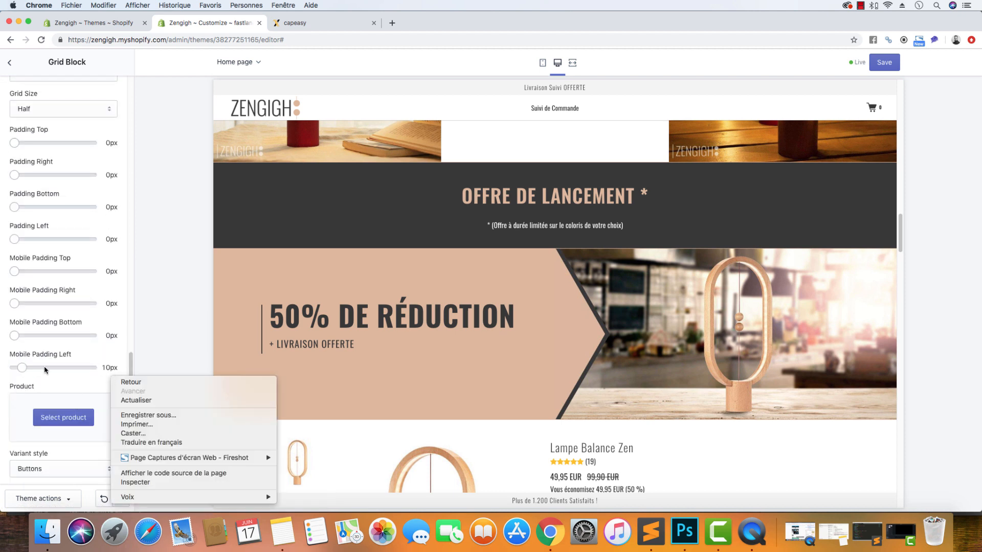
click(121, 359)
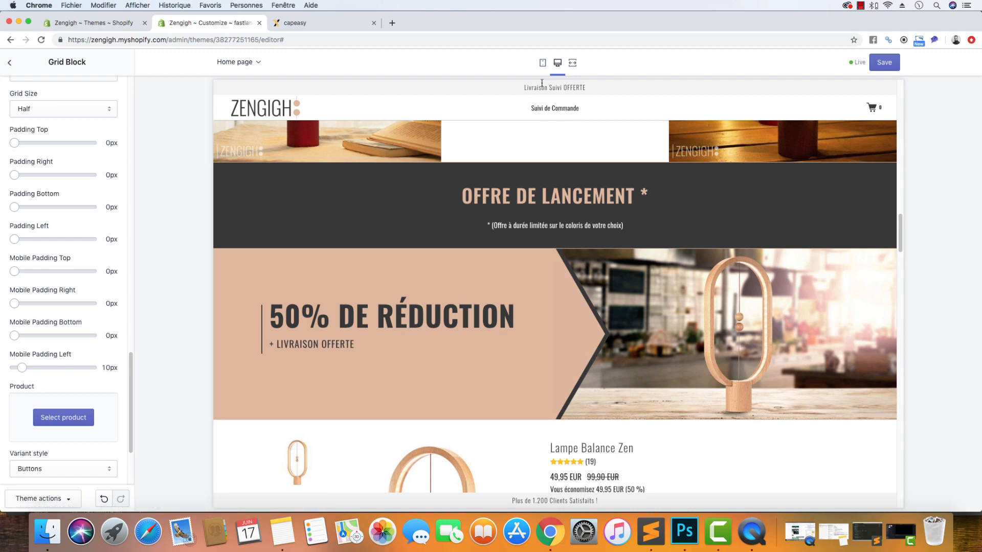
Display the home page in the mobile preview and find the 50% reduction banner there
click(543, 64)
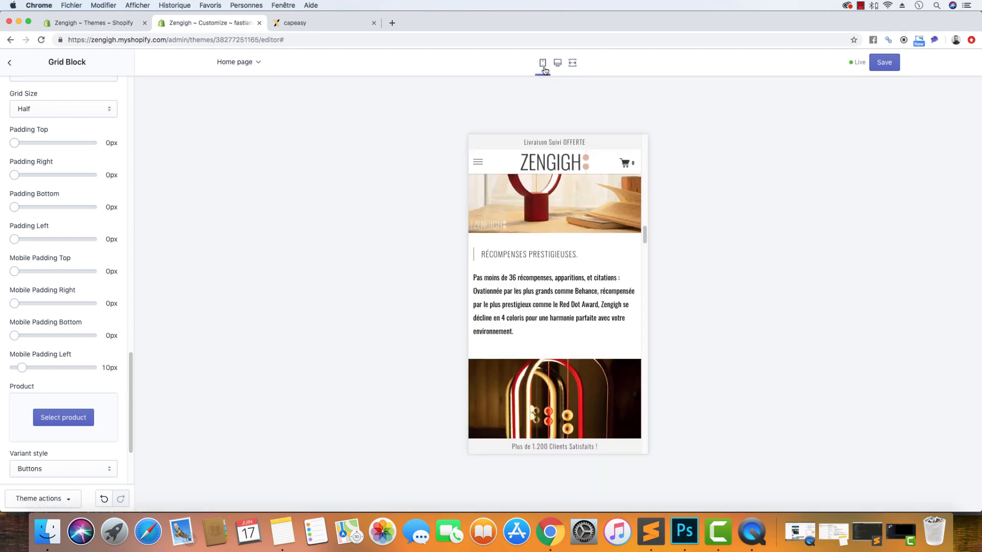
scroll(544, 322, down, 10)
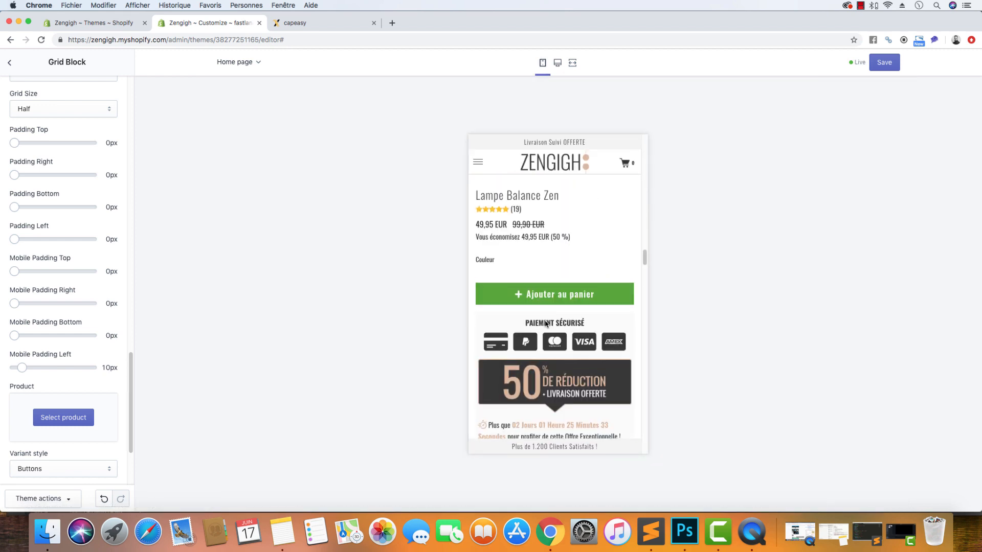
scroll(546, 324, up, 9)
scroll(546, 324, down, 4)
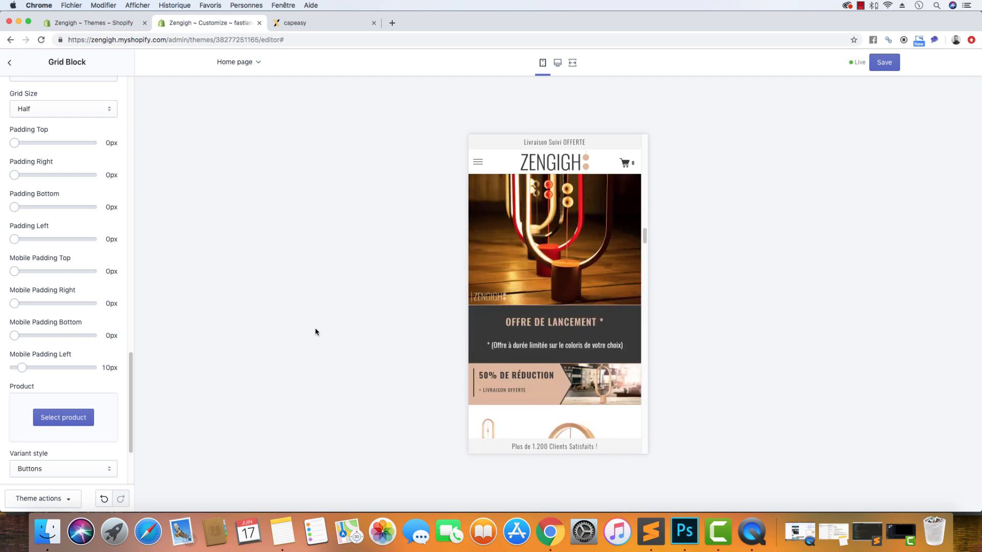
Return to the desktop preview and highlight the banner's title and "+ Livraison OFFERTE" text
click(557, 62)
scroll(452, 244, up, 5)
drag(402, 259, 266, 220)
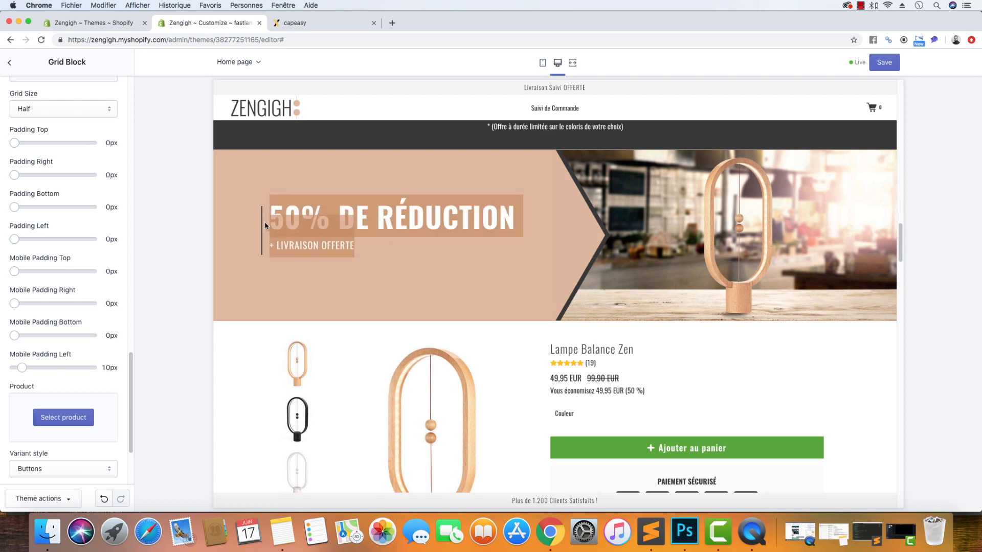
Expand the grid block's Html content to display its code again
scroll(57, 204, up, 6)
scroll(60, 221, up, 10)
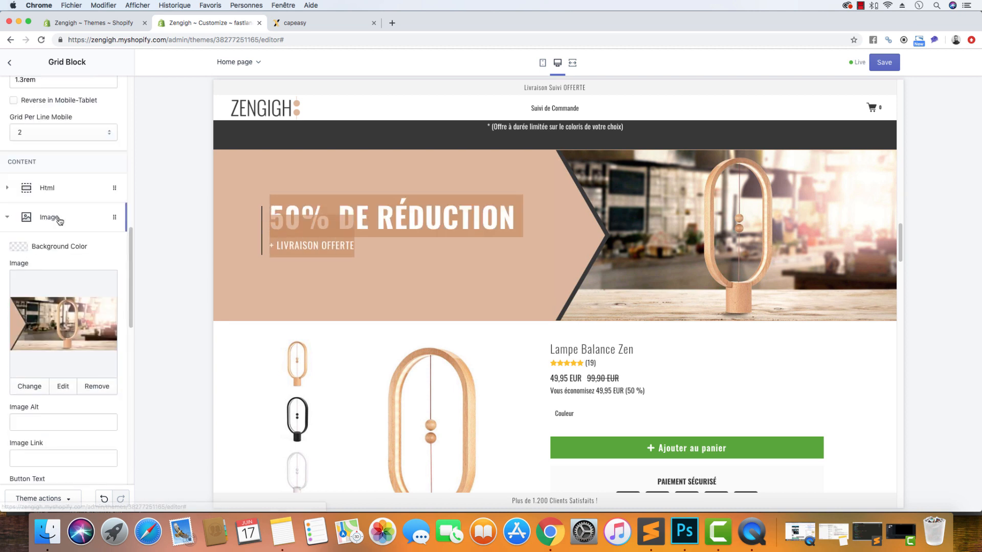
click(51, 265)
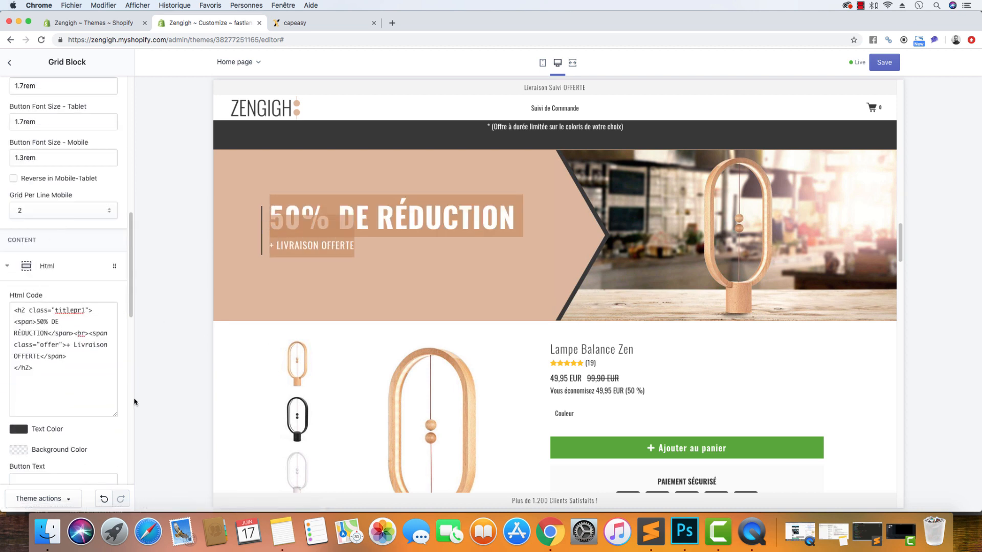
Open Banner_Offer.css from the Banner_Offer folder in Sublime Text and look through its rules
click(48, 532)
right_click(305, 170)
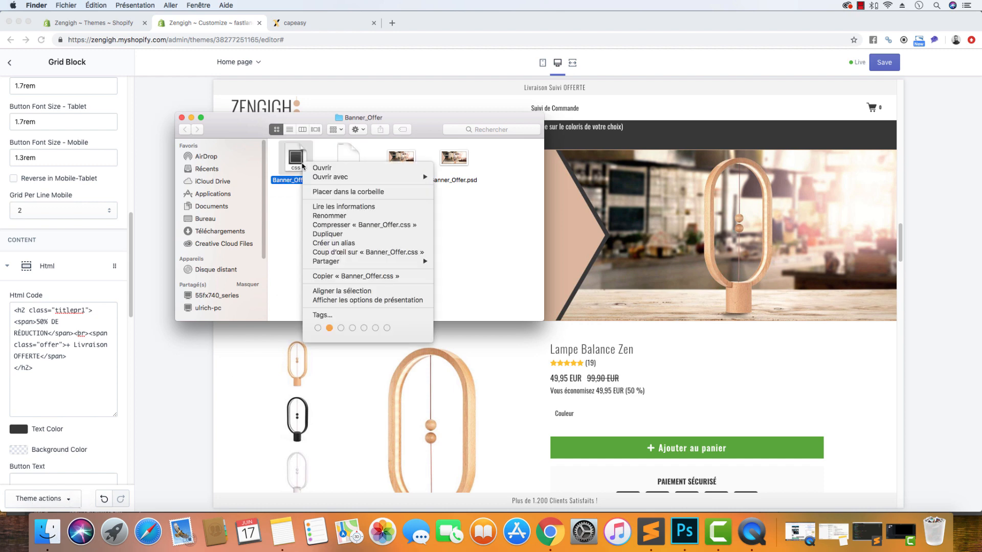
mouse_move(327, 179)
click(470, 178)
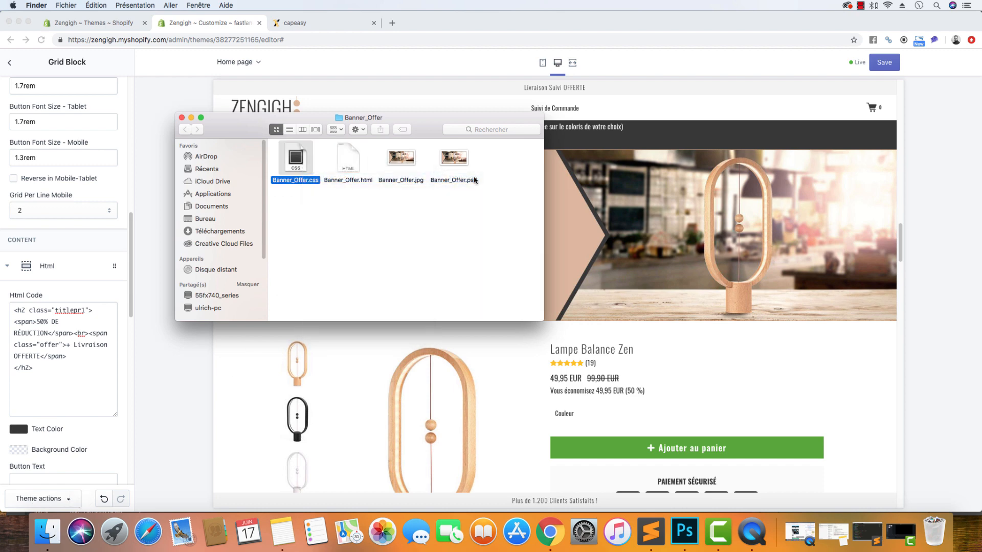
scroll(367, 247, down, 3)
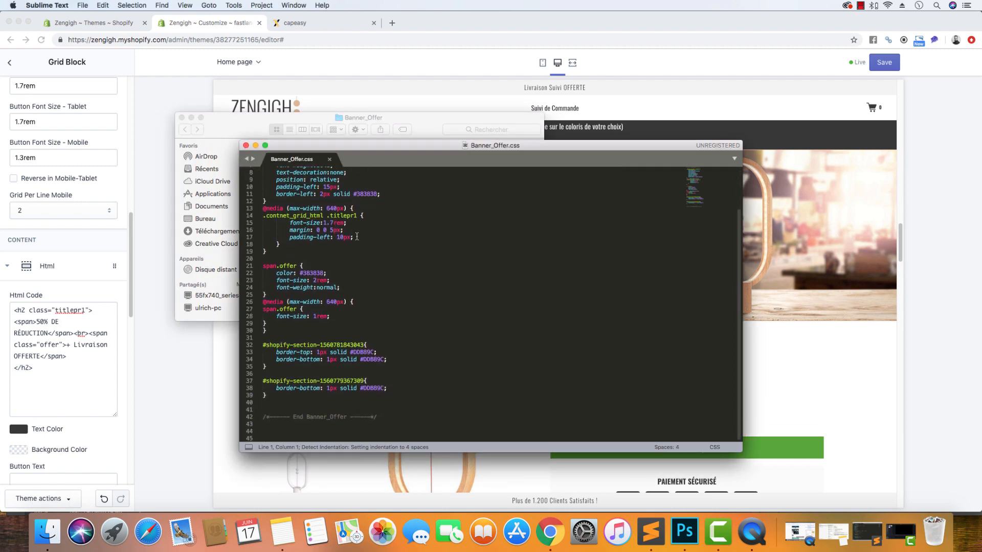
scroll(354, 235, up, 3)
scroll(354, 315, down, 3)
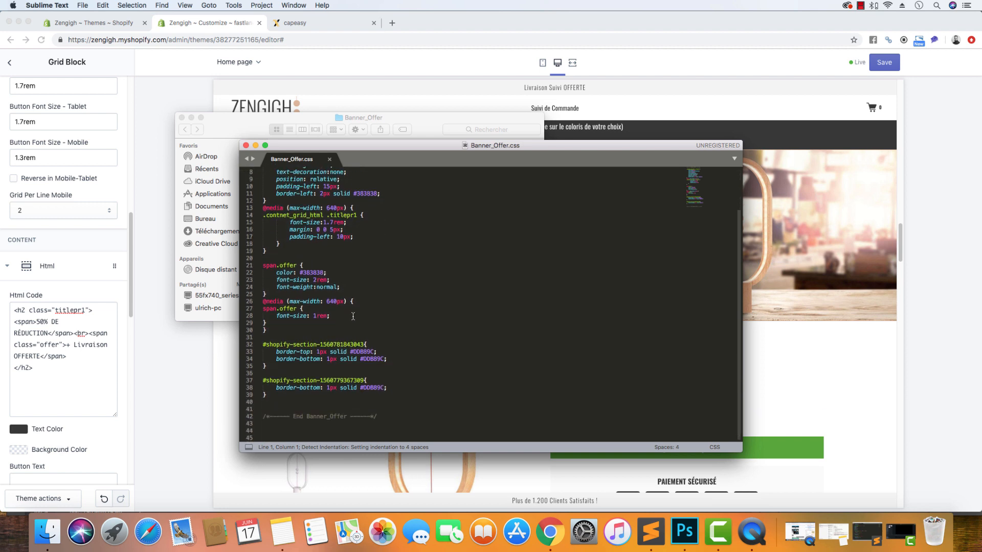
scroll(365, 298, up, 3)
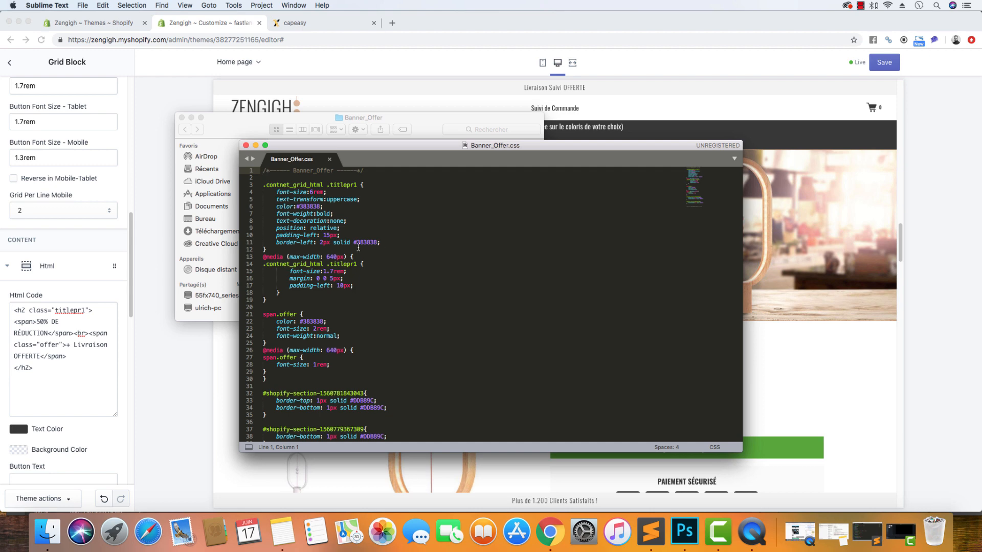
Highlight the title's color code in Banner_Offer.css, then compare it with the banner's title and "+ Livraison OFFERTE" text in Chrome
double_click(320, 206)
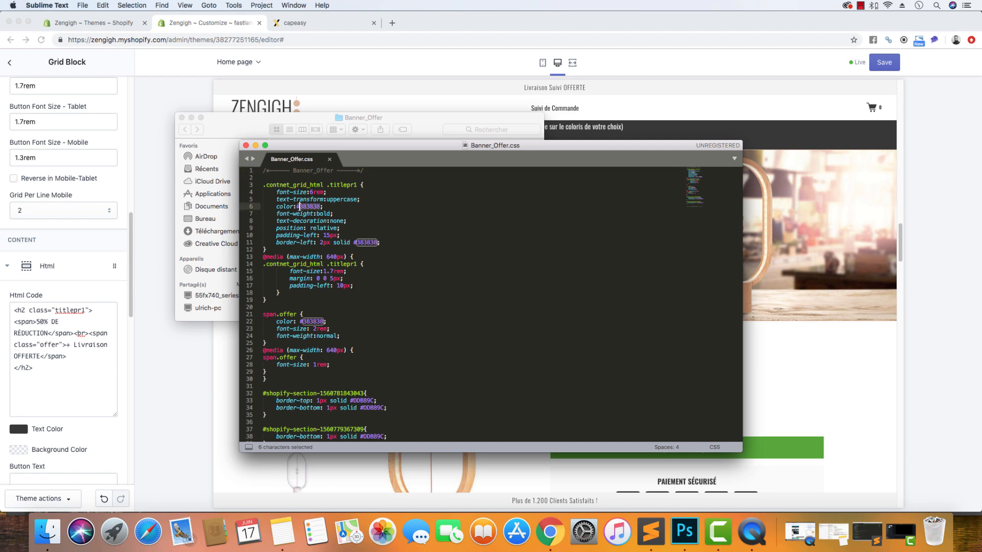
drag(572, 151, 652, 244)
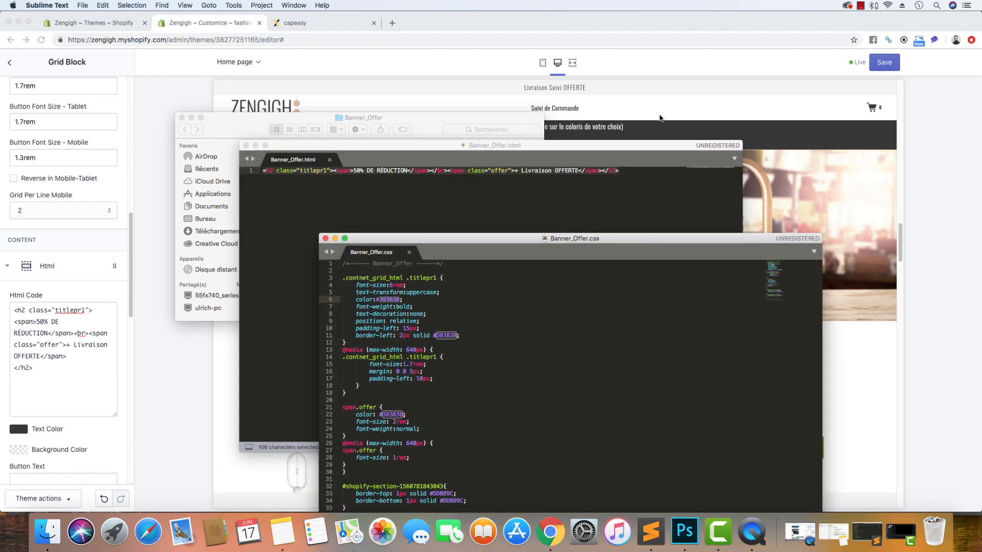
click(660, 120)
click(432, 217)
drag(510, 212, 265, 218)
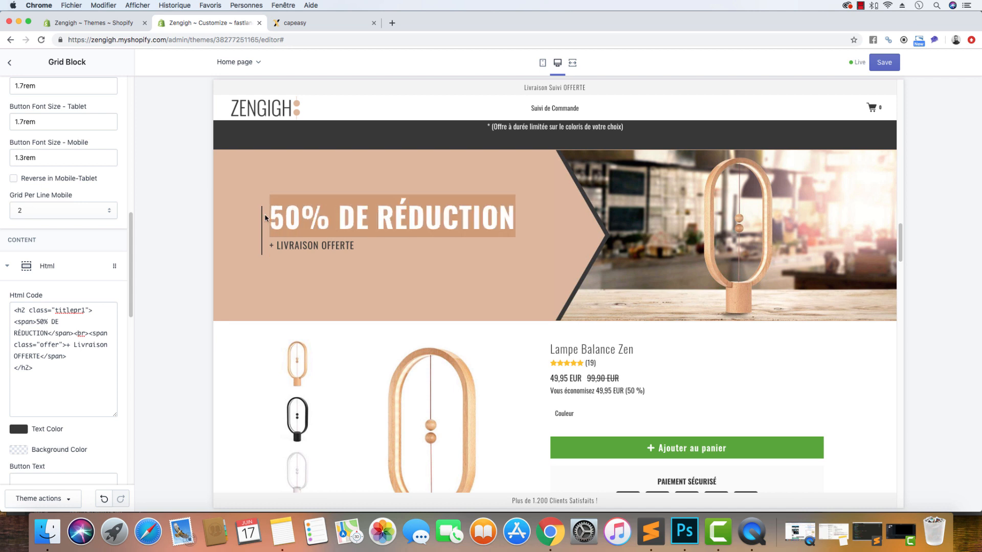
drag(352, 245, 272, 256)
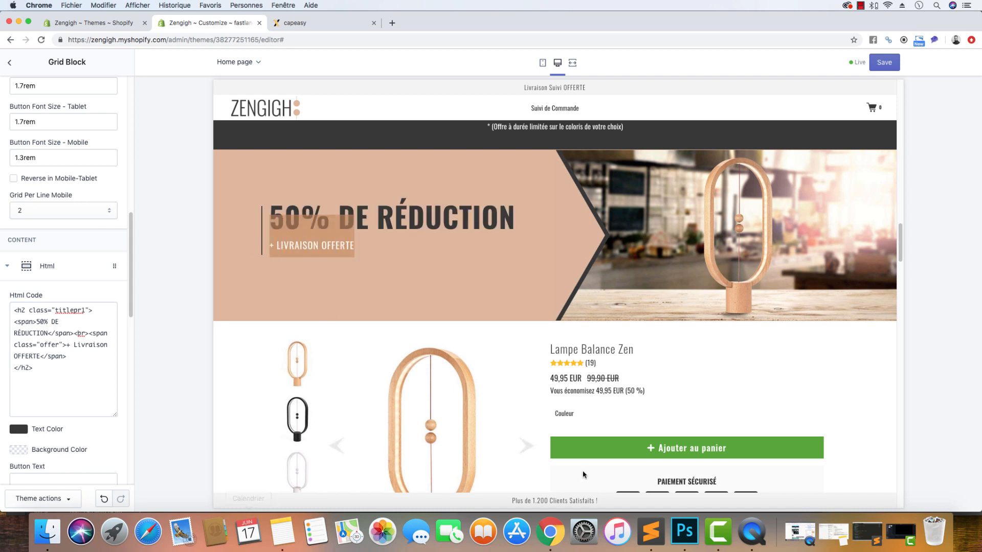
Highlight the border-left color in Banner_Offer.css and compare it with the vertical line beside the banner title in Chrome
click(647, 534)
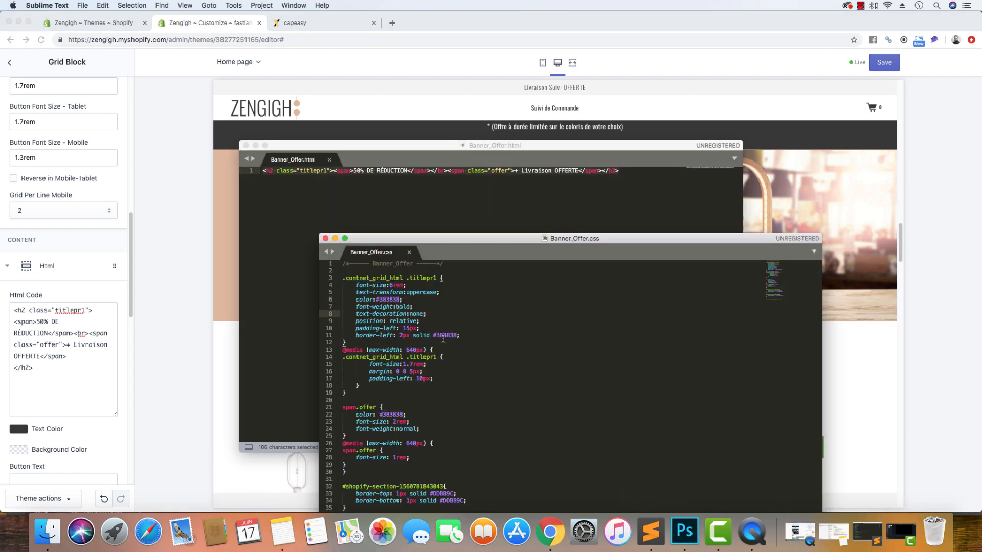
drag(457, 336, 439, 336)
click(210, 177)
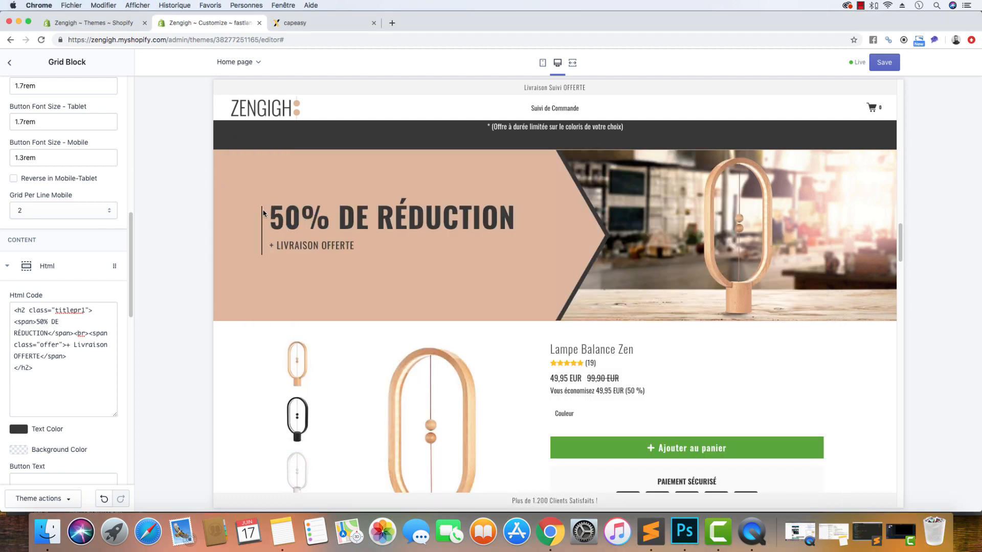
Return to Banner_Offer.css in Sublime Text and examine the title's mobile rule for a maximum width of 640px
click(642, 523)
drag(426, 245, 428, 171)
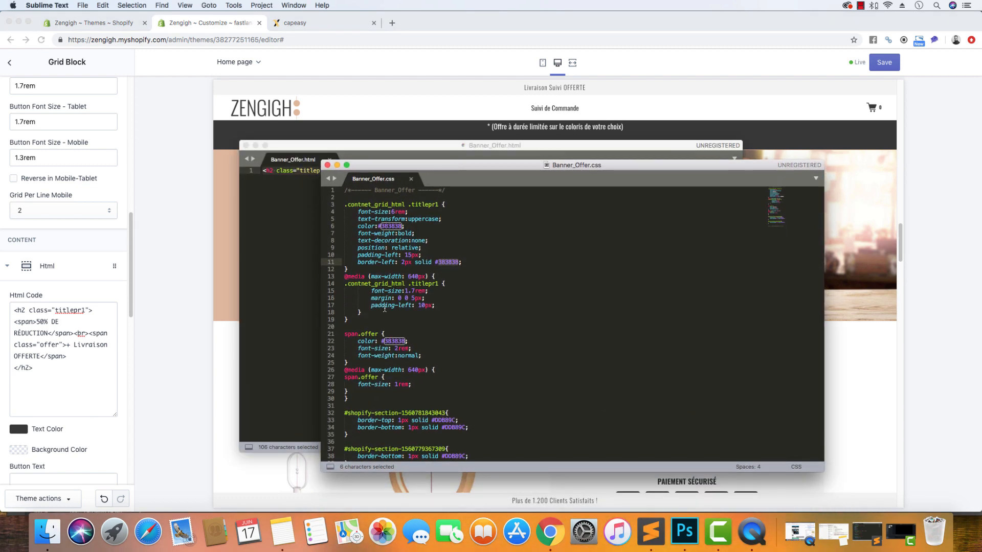
drag(348, 320, 344, 276)
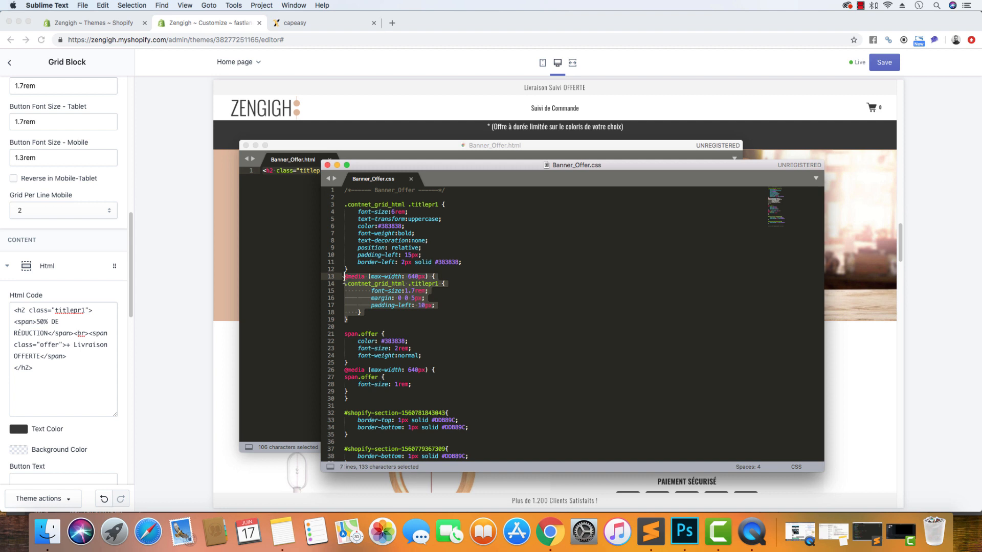
click(411, 297)
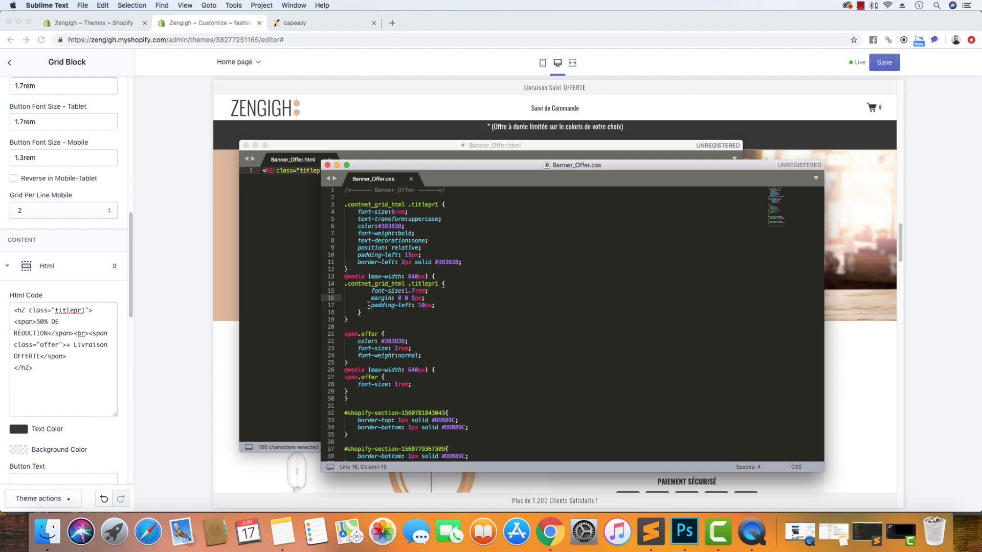
Examine the span.offer mobile rule and the shopify-section border rules, then return to the store page in Chrome
click(394, 398)
scroll(379, 377, down, 2)
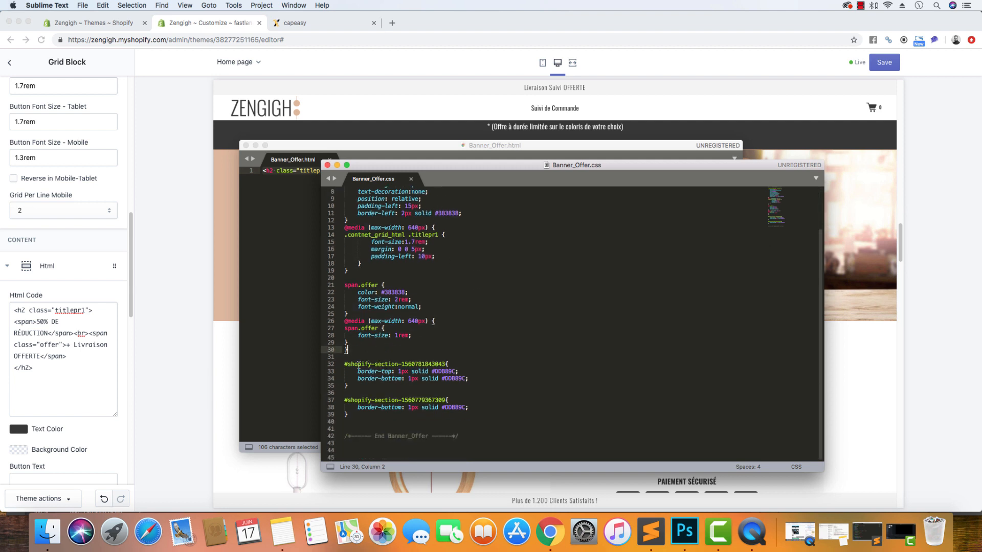
key(super+w)
click(751, 303)
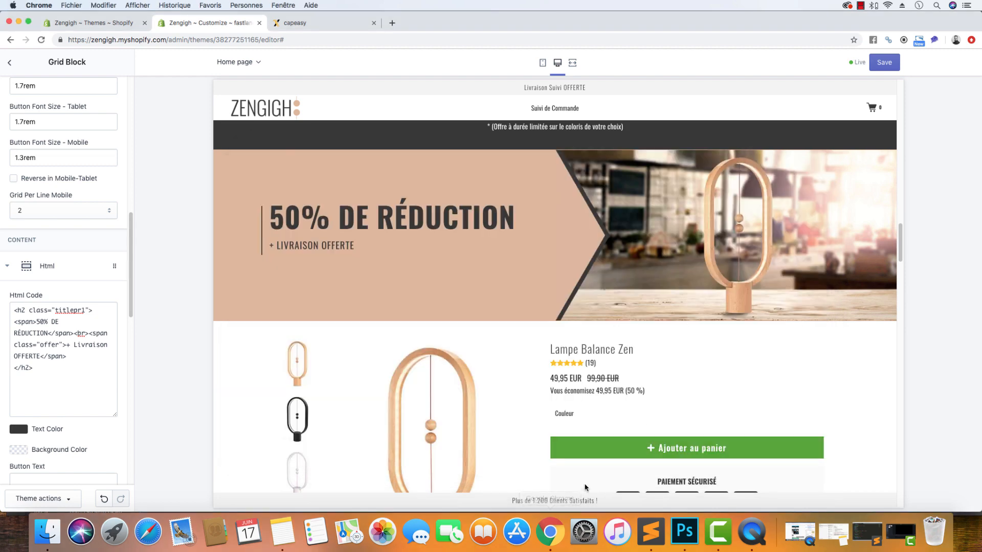
click(651, 531)
click(236, 257)
drag(525, 204, 427, 212)
right_click(440, 210)
click(481, 268)
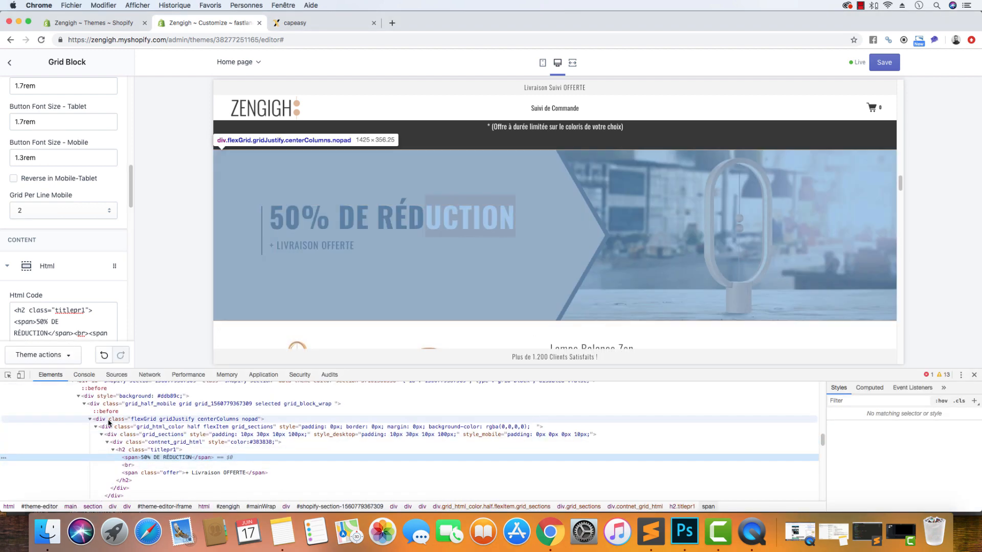
scroll(105, 404, up, 2)
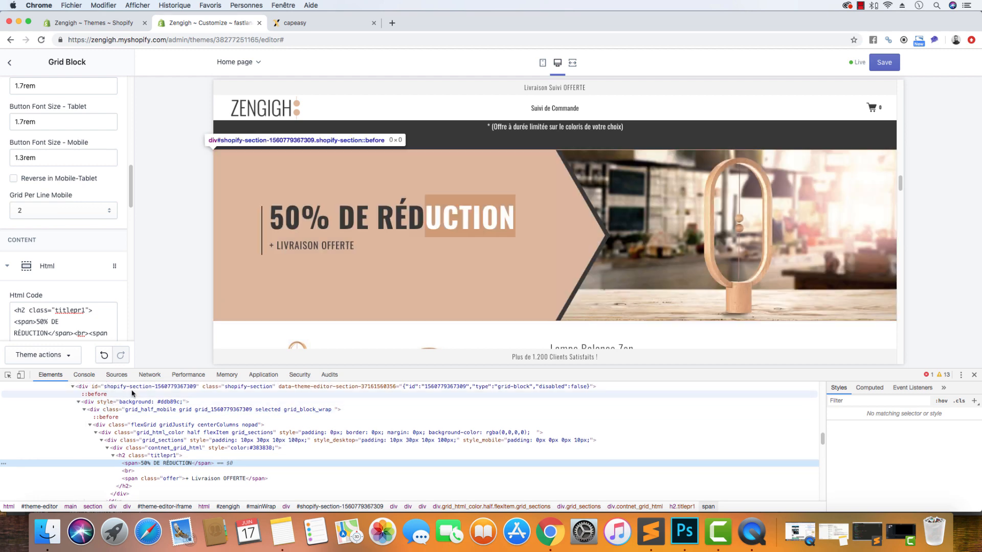
click(130, 387)
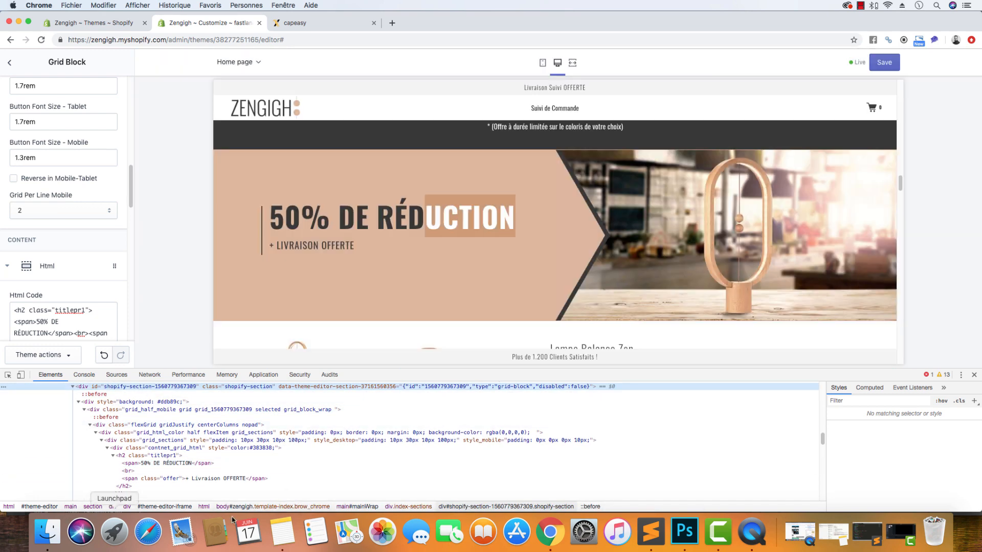
Return to Banner_Offer.css in Sublime Text and examine the color codes of the section borders, offer text and title
click(651, 532)
click(785, 333)
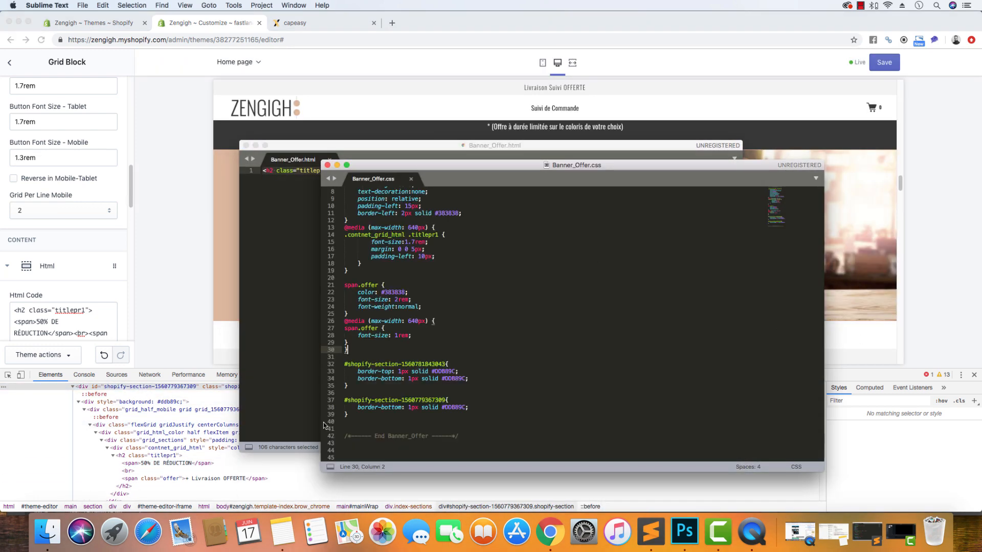
click(455, 379)
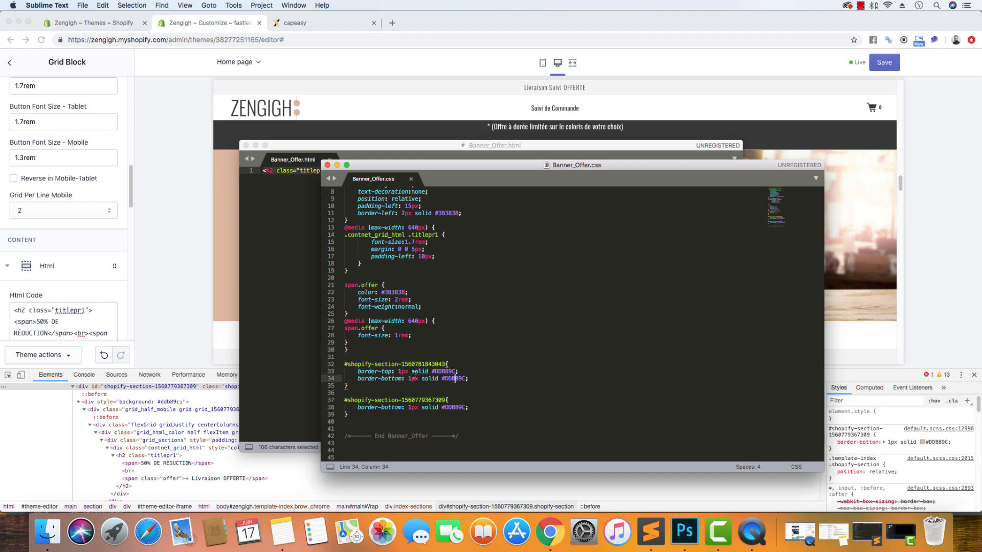
double_click(463, 378)
click(513, 382)
drag(403, 292, 382, 293)
scroll(436, 302, up, 3)
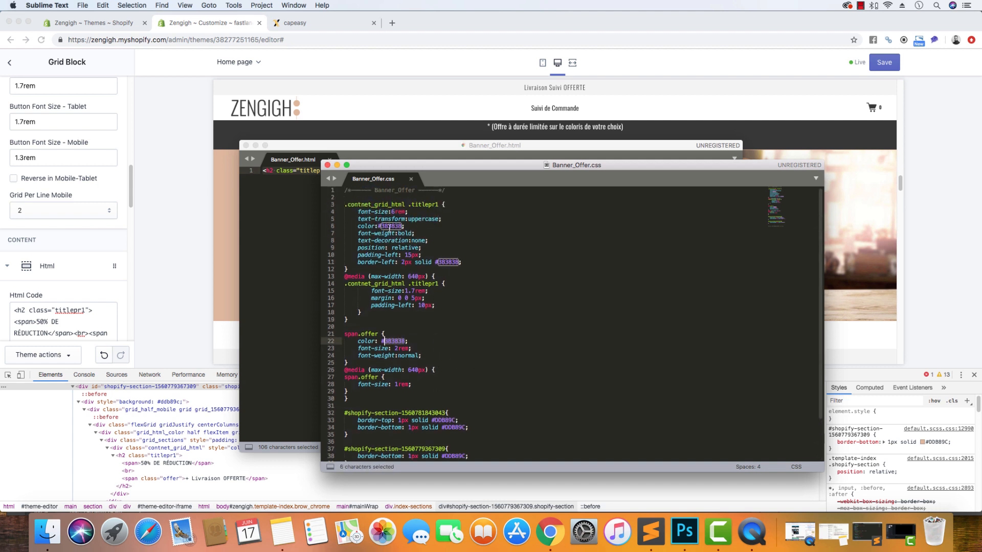
scroll(430, 382, down, 2)
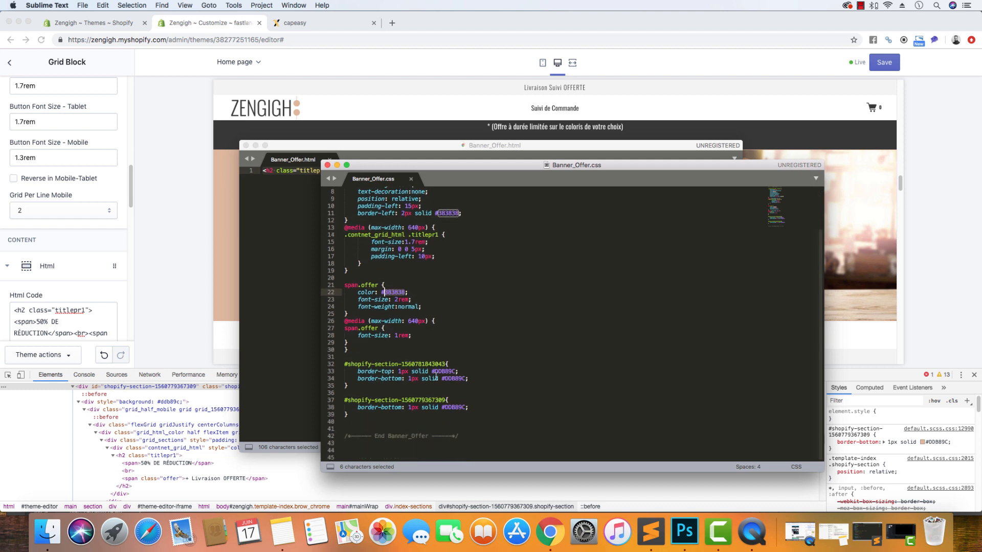
Copy the entire Banner_Offer.css code
drag(492, 452, 345, 189)
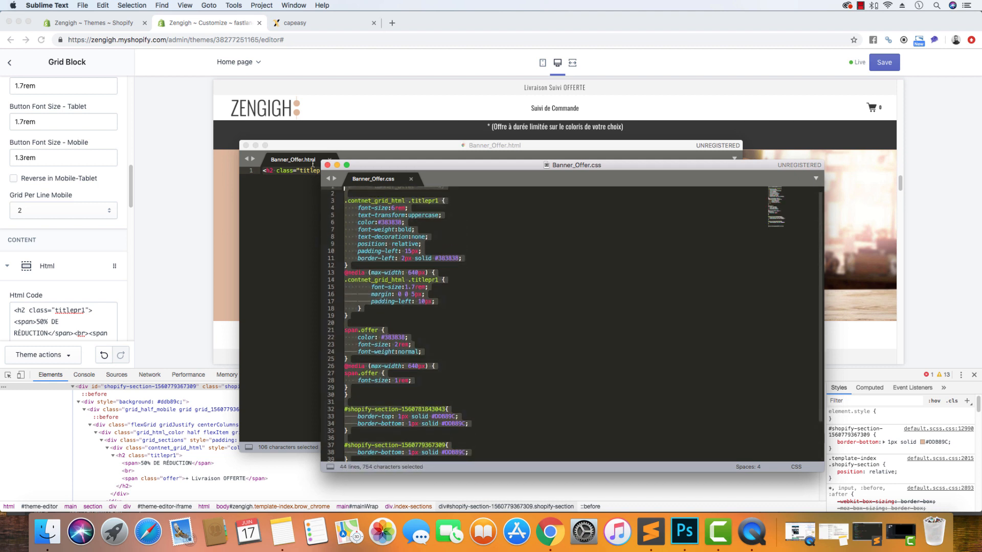
right_click(399, 237)
click(398, 238)
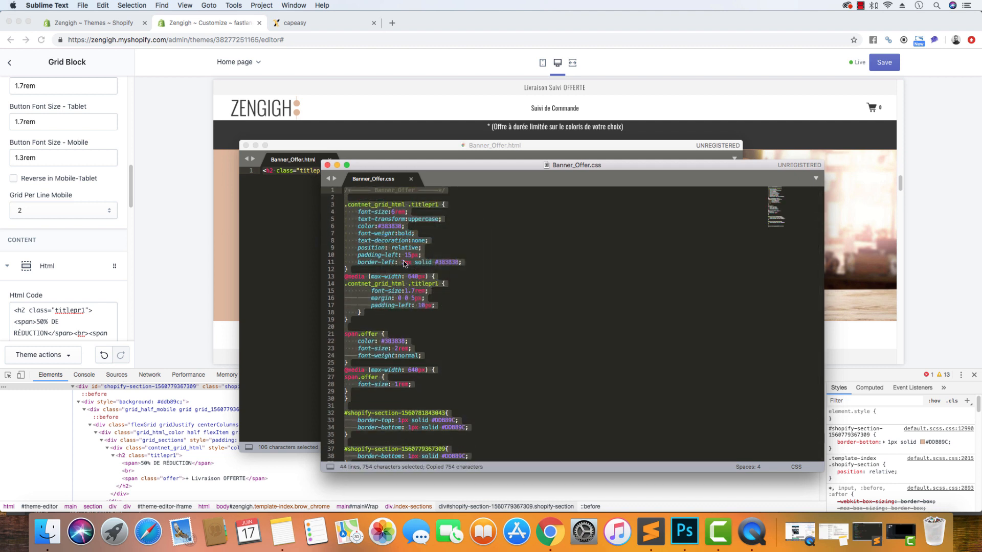
Return to the theme editor in Chrome and place the cursor in the Custom CSS field of the General theme settings
click(328, 74)
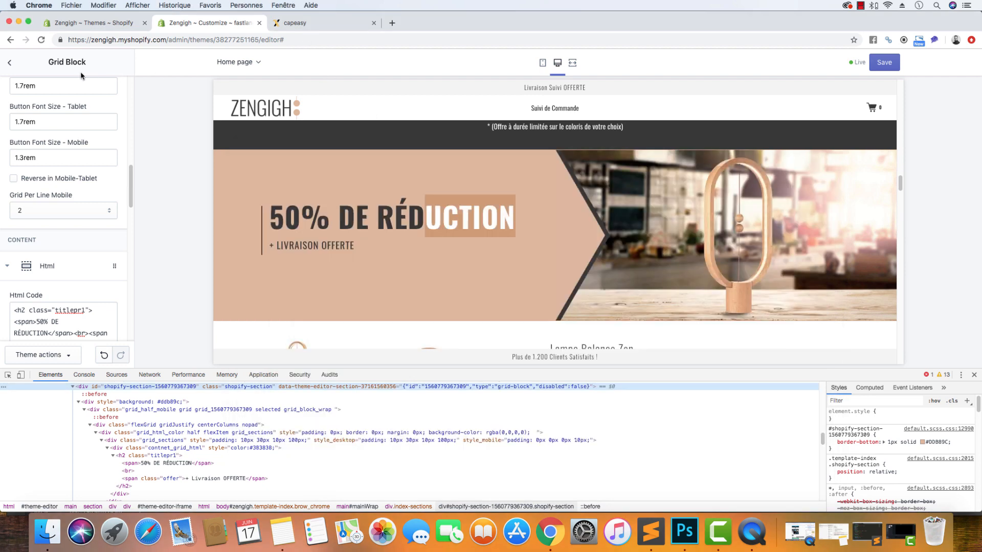
click(10, 63)
click(83, 88)
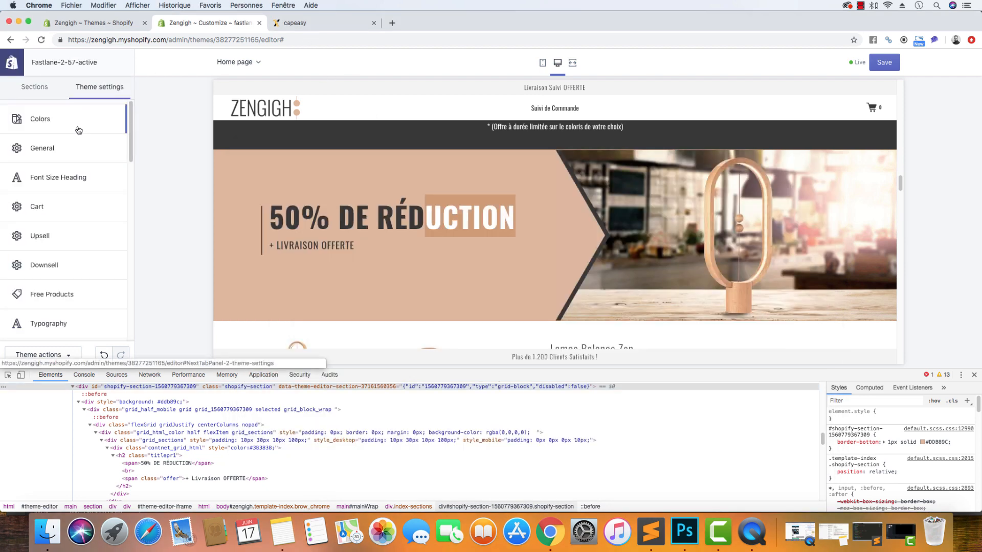
click(61, 148)
scroll(62, 178, down, 15)
click(100, 120)
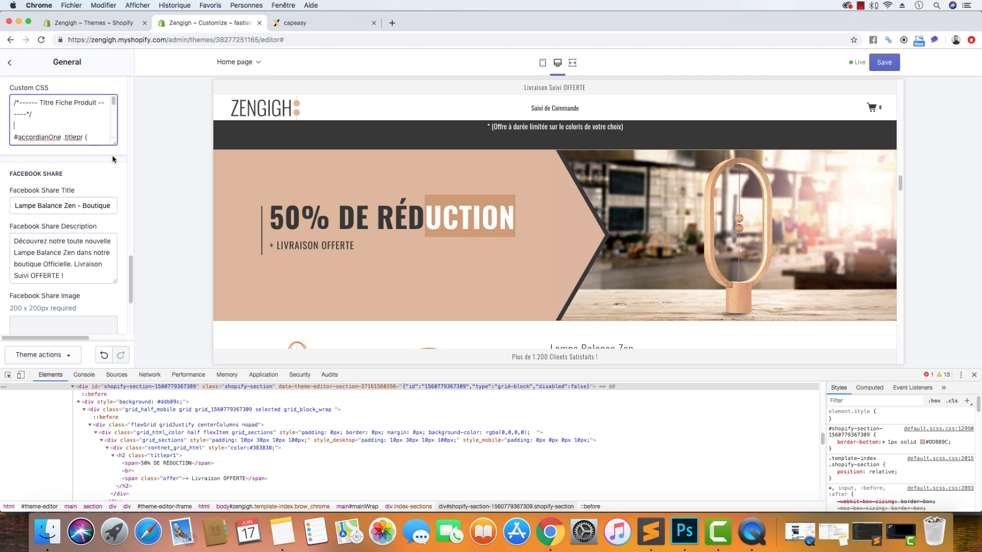
scroll(113, 159, up, 3)
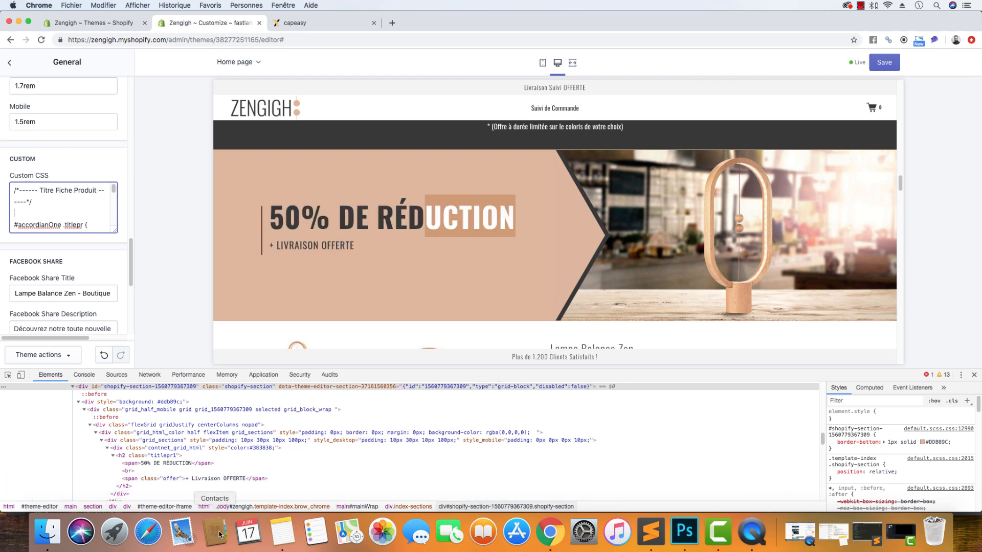
Return to Banner_Offer.css in Sublime Text and examine the comments marking the start and end of the banner code
click(651, 531)
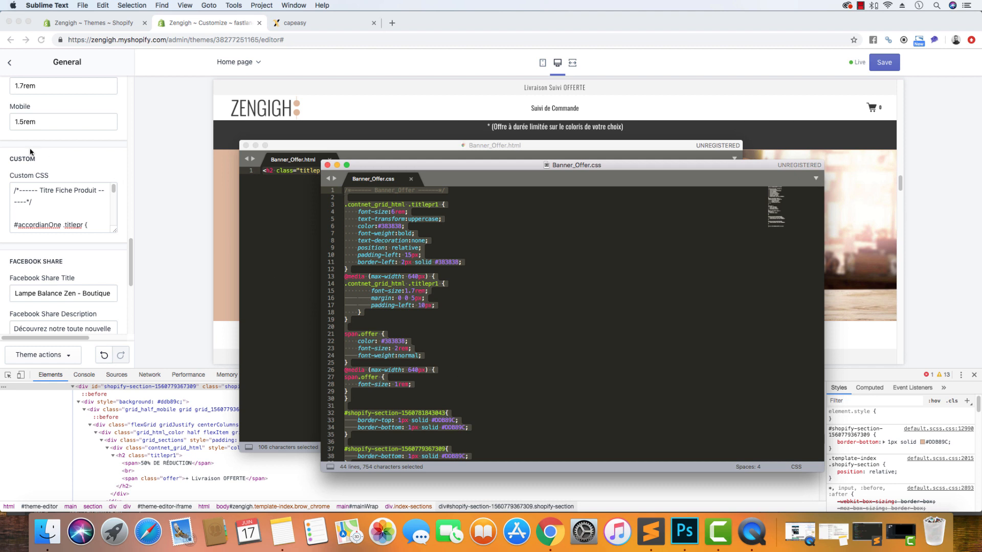
double_click(549, 419)
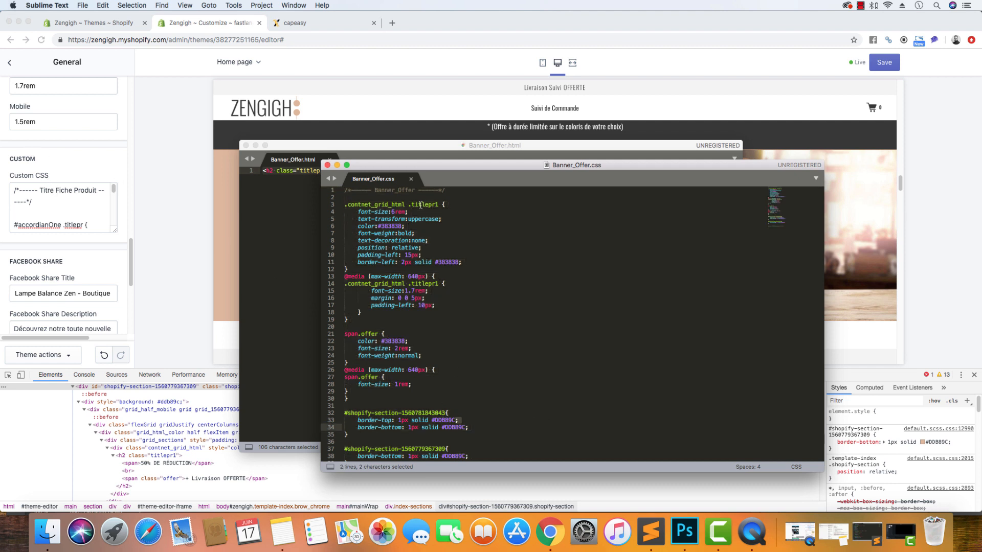
drag(445, 190, 350, 191)
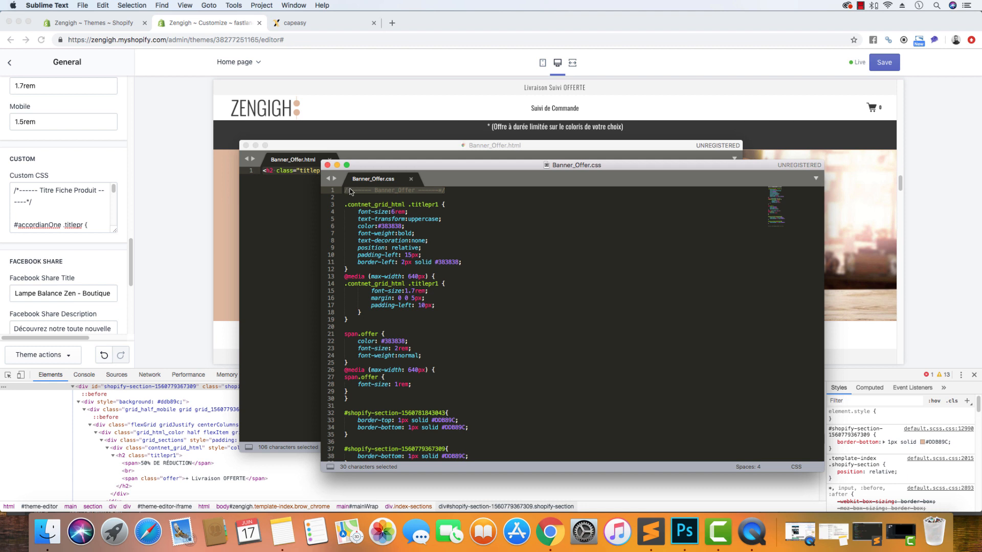
click(354, 195)
scroll(417, 341, down, 3)
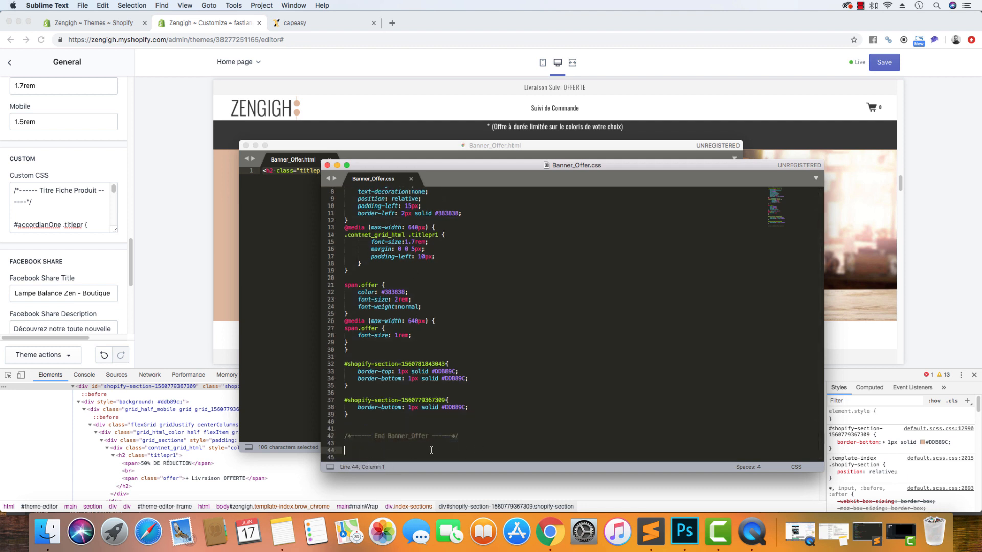
Select the entire Banner_Offer.css code and return to the Custom CSS field of the theme editor in Chrome
drag(429, 435, 325, 133)
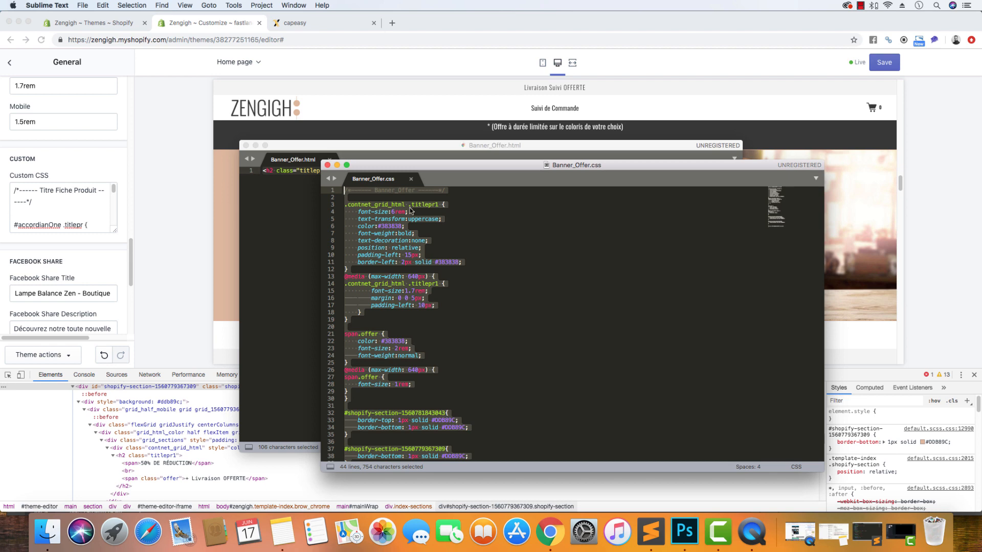
click(302, 214)
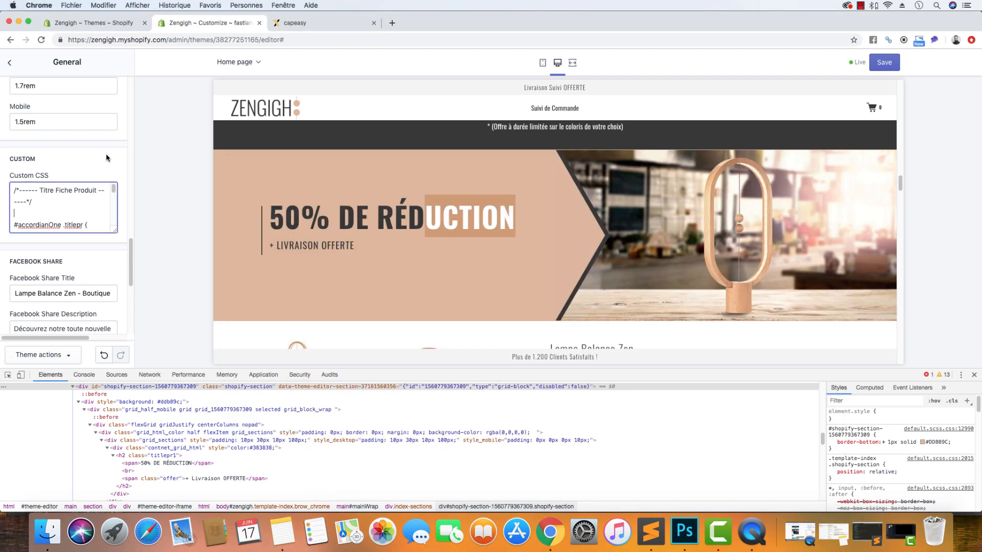
click(108, 158)
Close the developer tools and clear the text selection in the home page preview
click(974, 374)
click(583, 259)
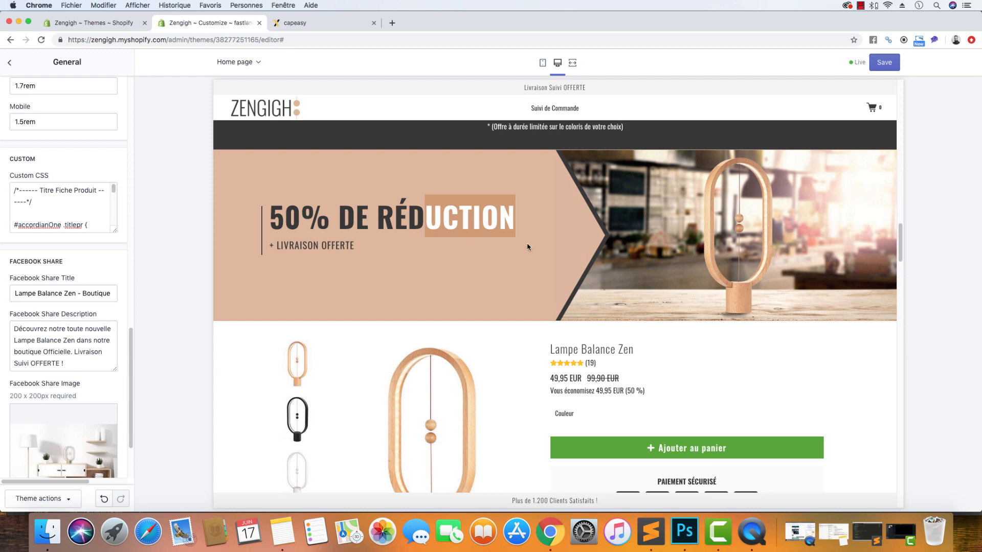
scroll(548, 292, up, 4)
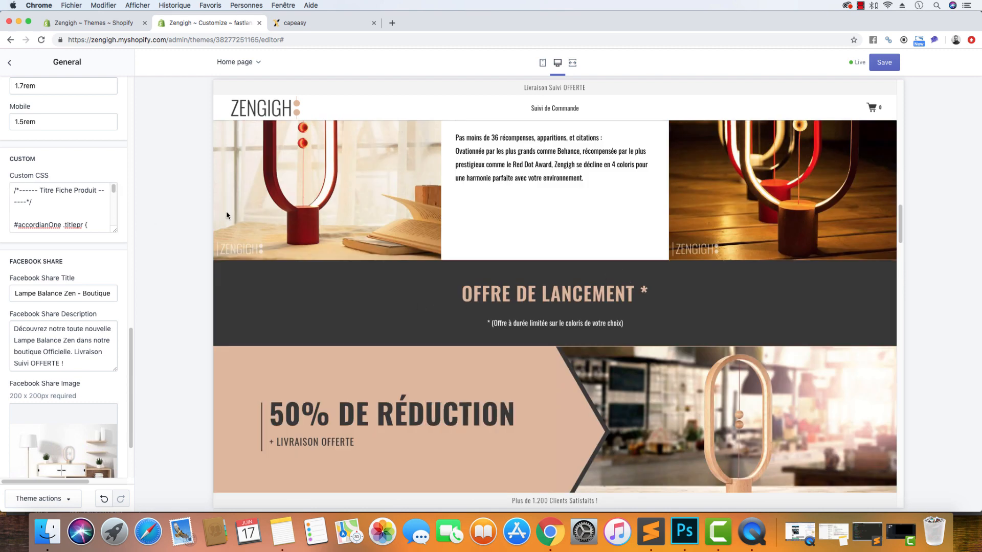
Leave the General theme settings, open the launch offer's Grid Block section and examine the subtitle of its Text content
click(12, 65)
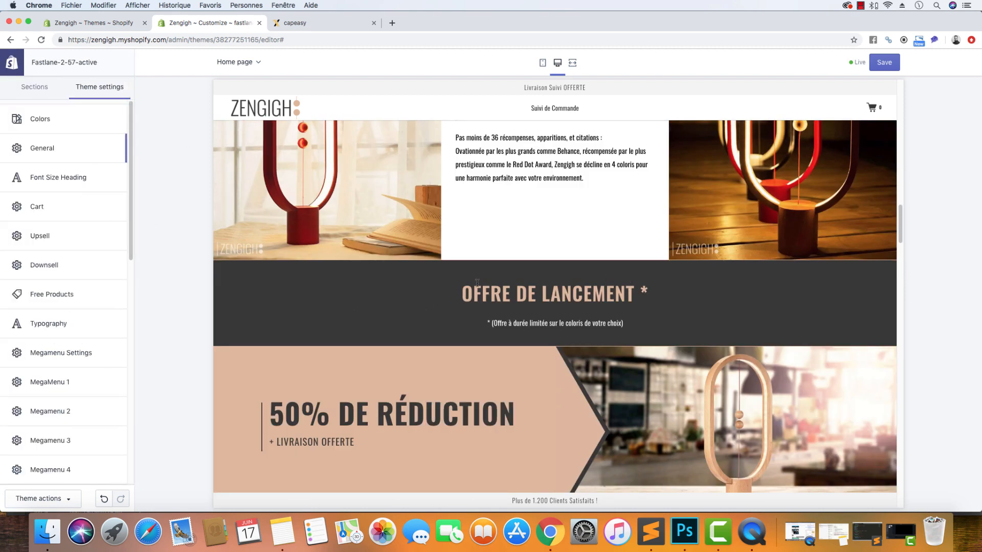
scroll(477, 284, up, 10)
scroll(351, 207, down, 6)
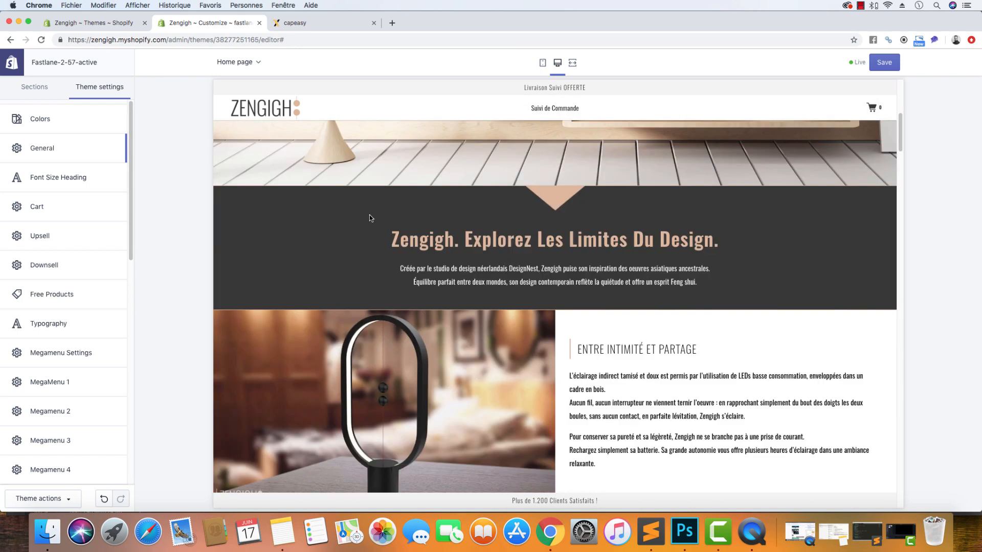
scroll(370, 216, up, 1)
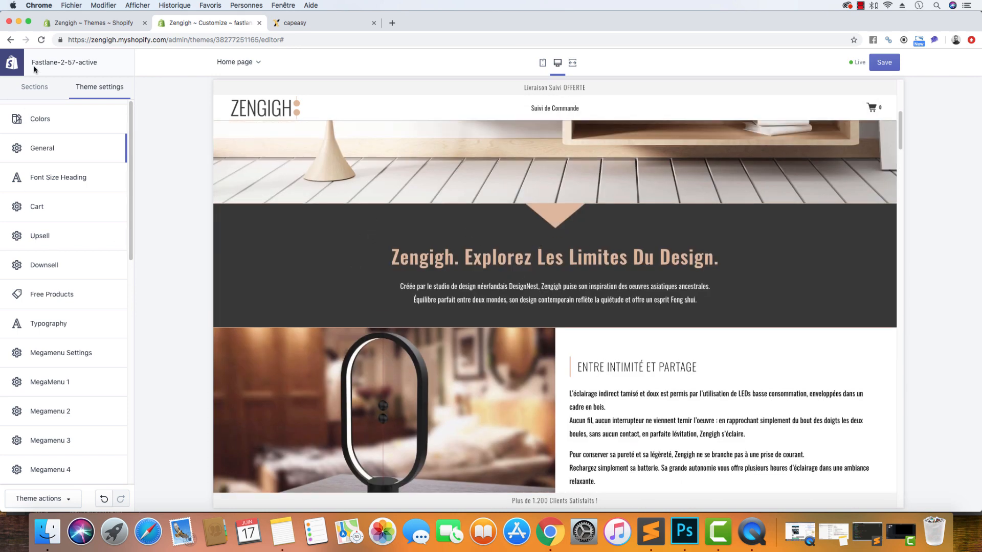
click(34, 87)
click(47, 271)
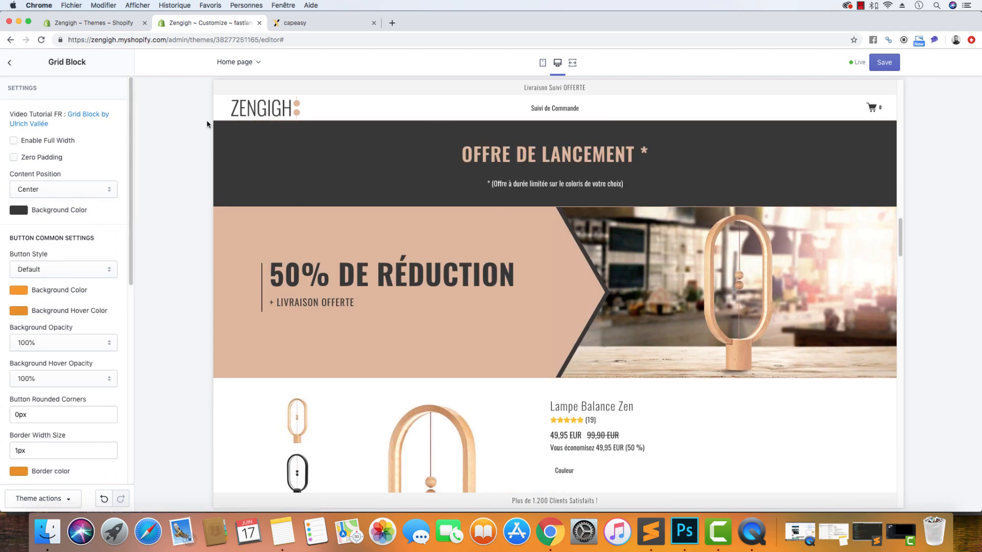
scroll(106, 329, down, 8)
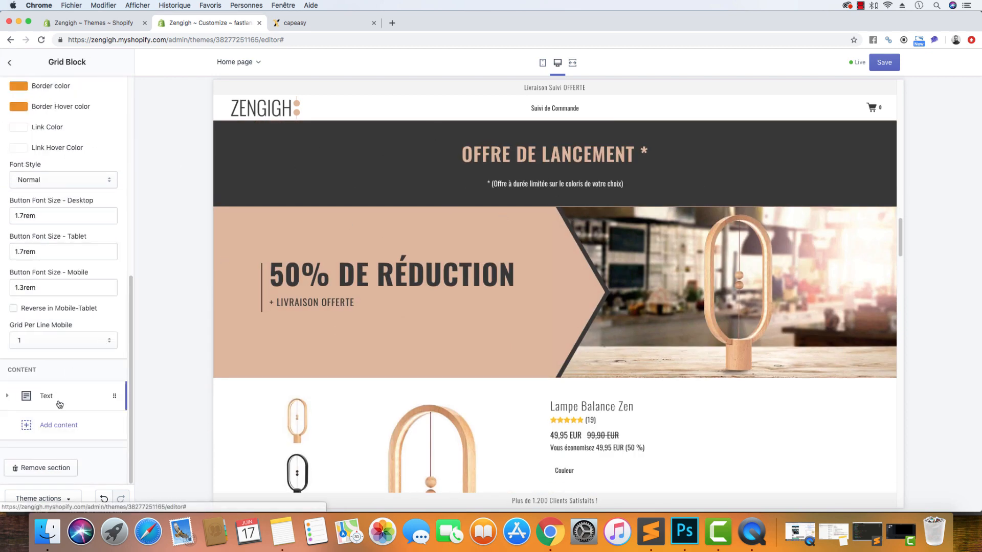
click(59, 404)
scroll(31, 332, down, 5)
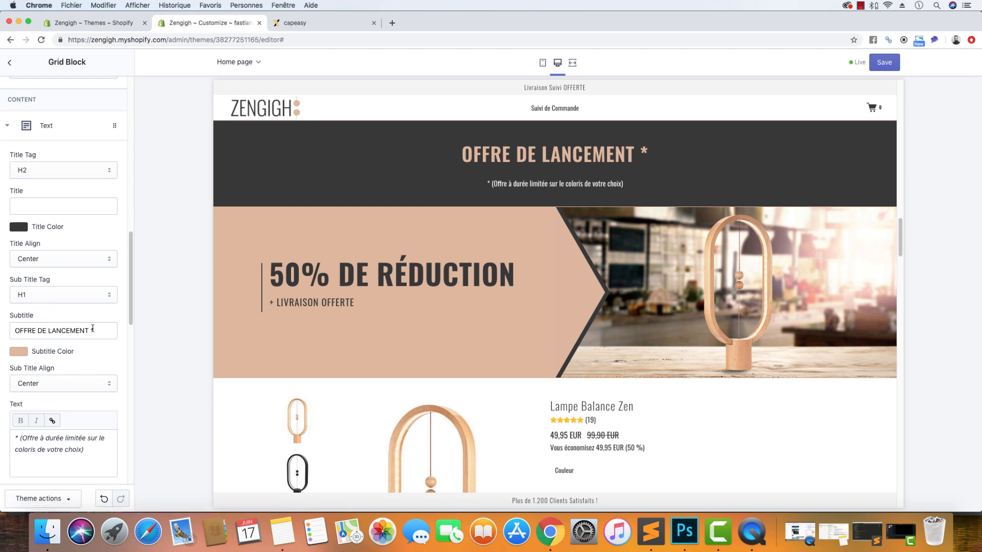
drag(90, 330, 70, 330)
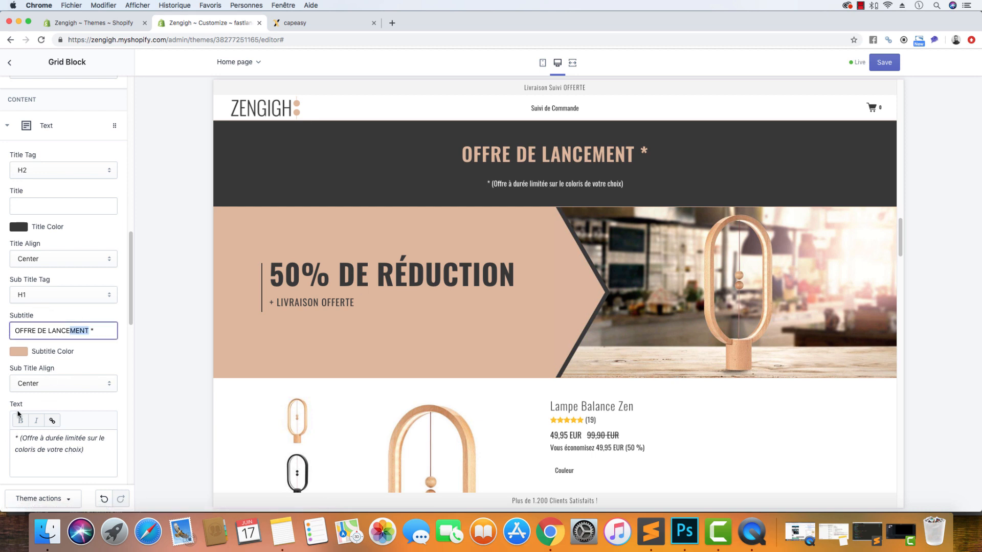
Examine the launch offer heading in the preview and the home page sections from the opening image to the 50% reduction banner
scroll(581, 203, up, 2)
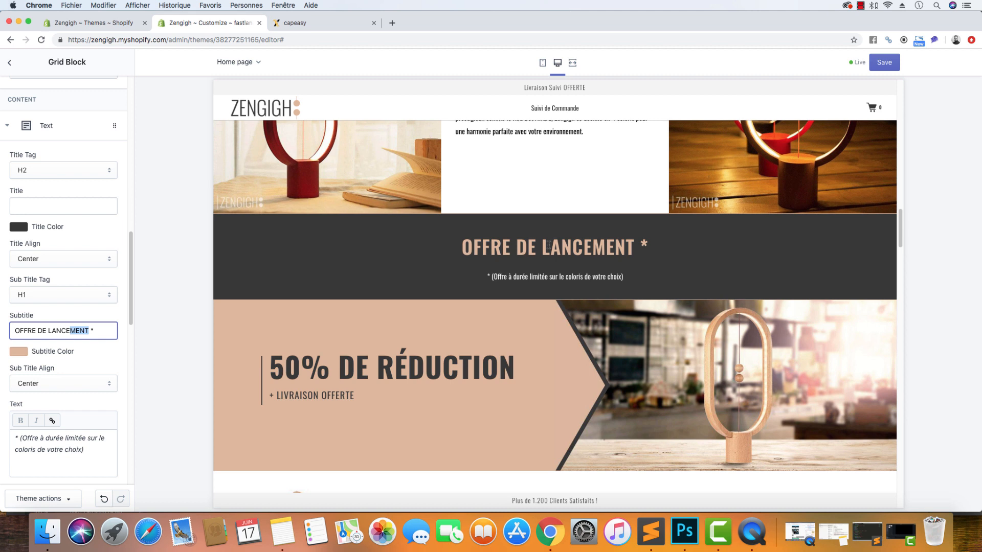
drag(487, 240, 659, 284)
scroll(639, 287, down, 4)
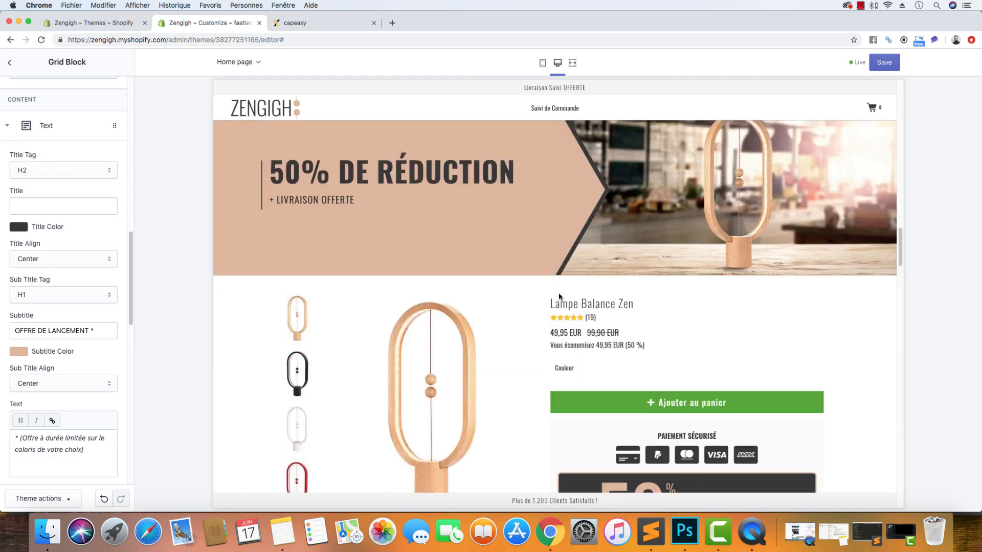
scroll(559, 297, up, 8)
scroll(559, 297, up, 6)
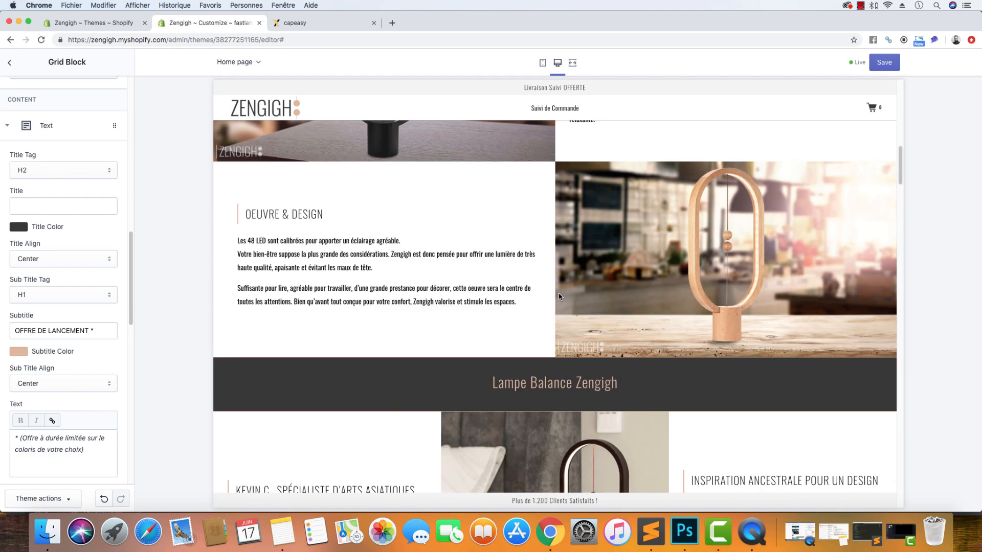
scroll(559, 296, down, 5)
scroll(560, 297, up, 10)
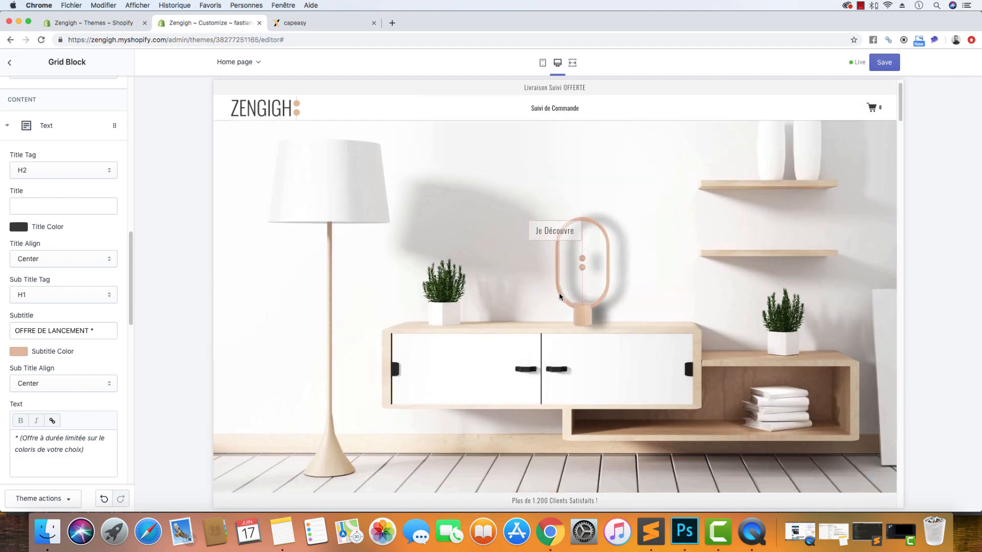
scroll(560, 296, down, 6)
scroll(559, 294, up, 5)
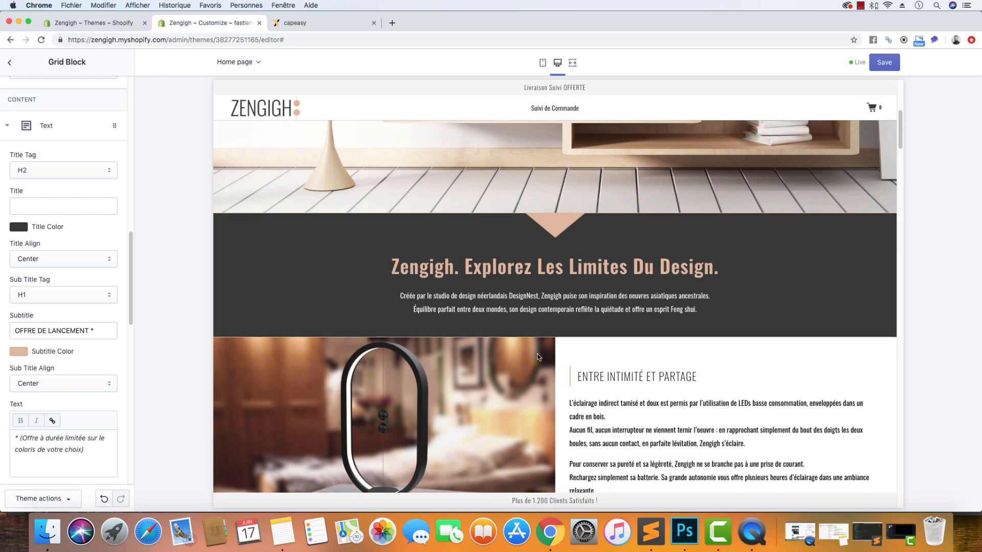
scroll(537, 358, down, 5)
scroll(345, 232, up, 1)
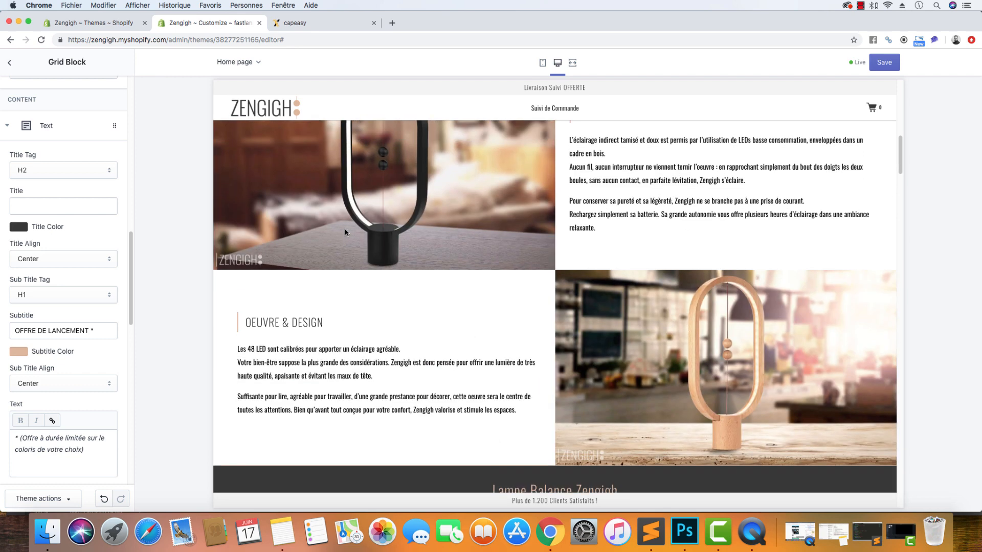
scroll(476, 307, down, 5)
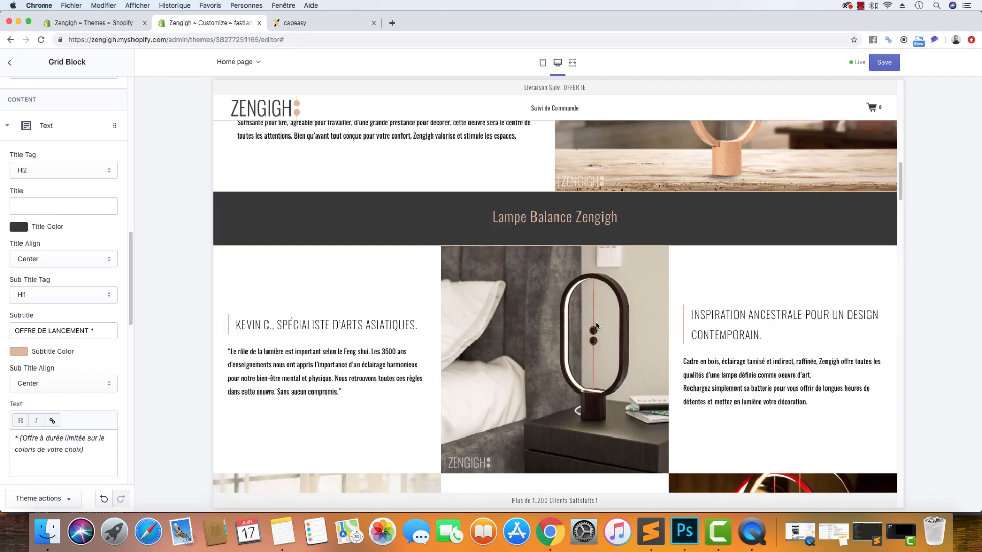
scroll(634, 317, down, 10)
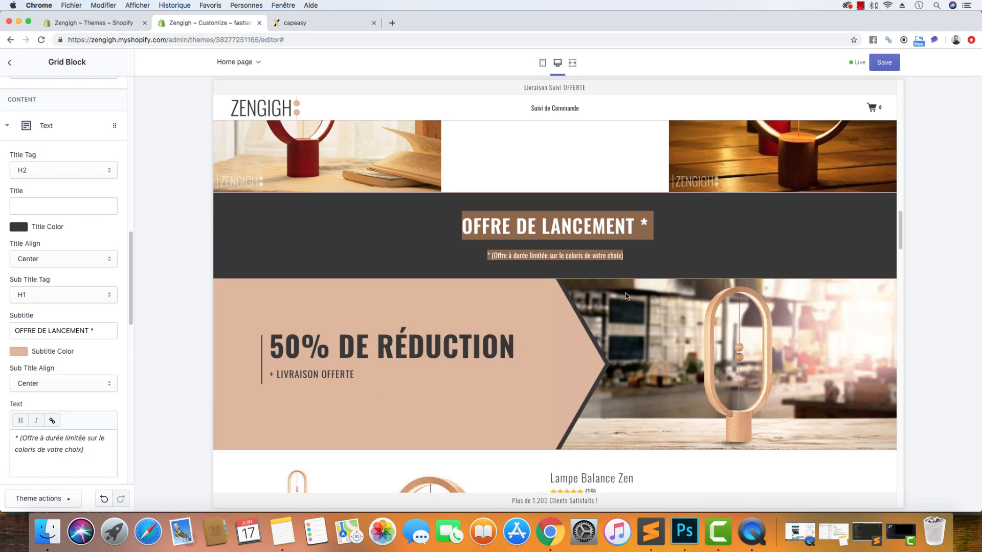
click(633, 264)
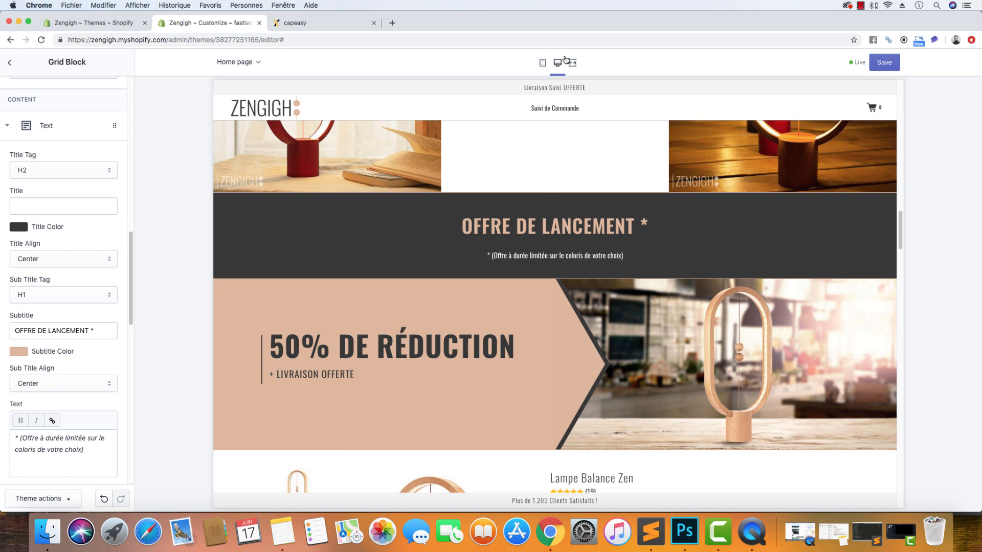
Check the launch offer and 50% reduction banner in the mobile preview, and return to the desktop preview
click(542, 62)
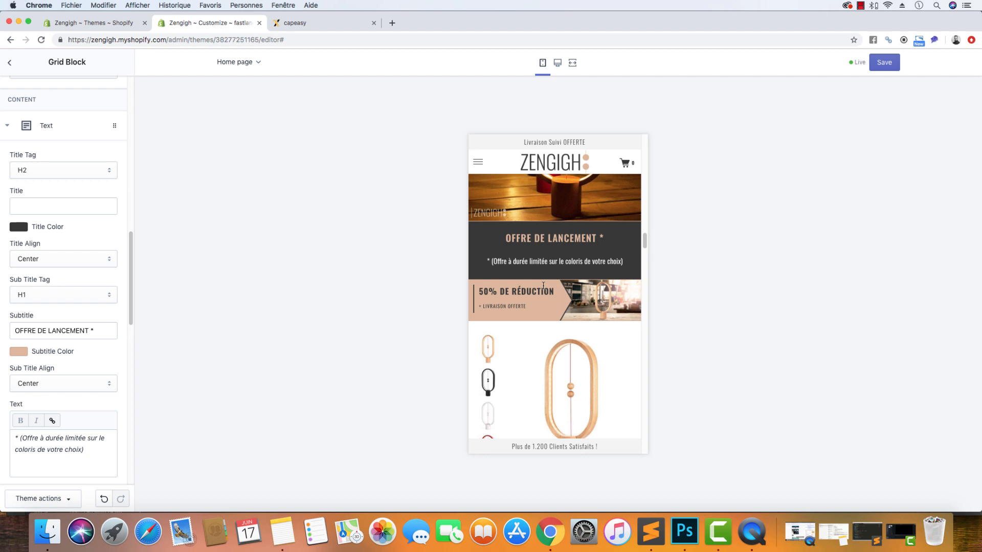
click(559, 62)
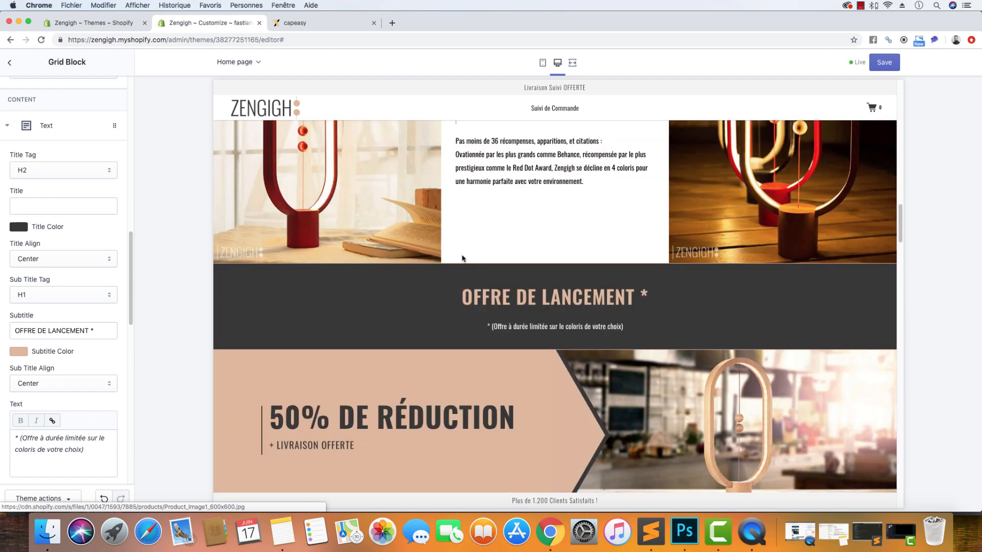
Open the 50% reduction banner's Grid Block section and examine the code and padding settings of its Html content
click(8, 63)
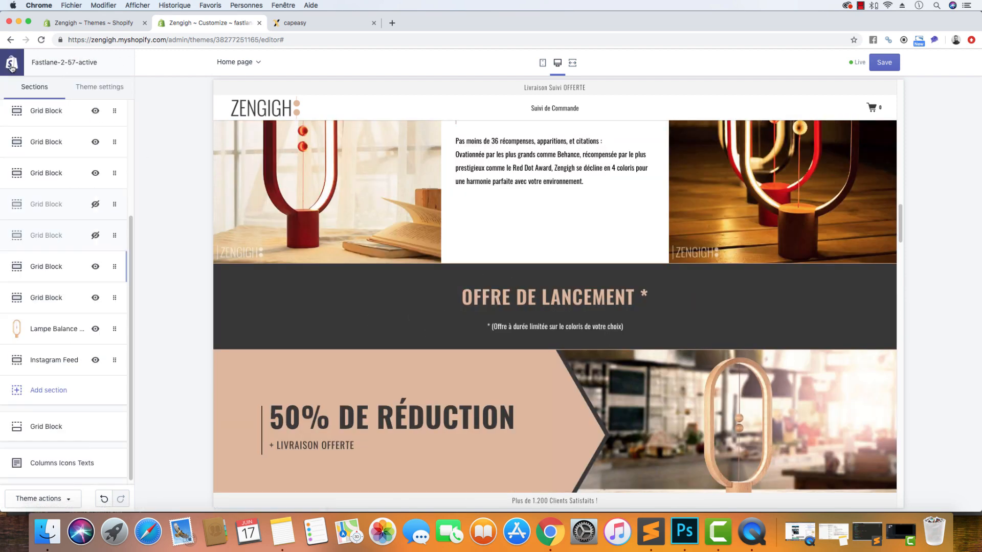
click(46, 295)
scroll(66, 287, down, 15)
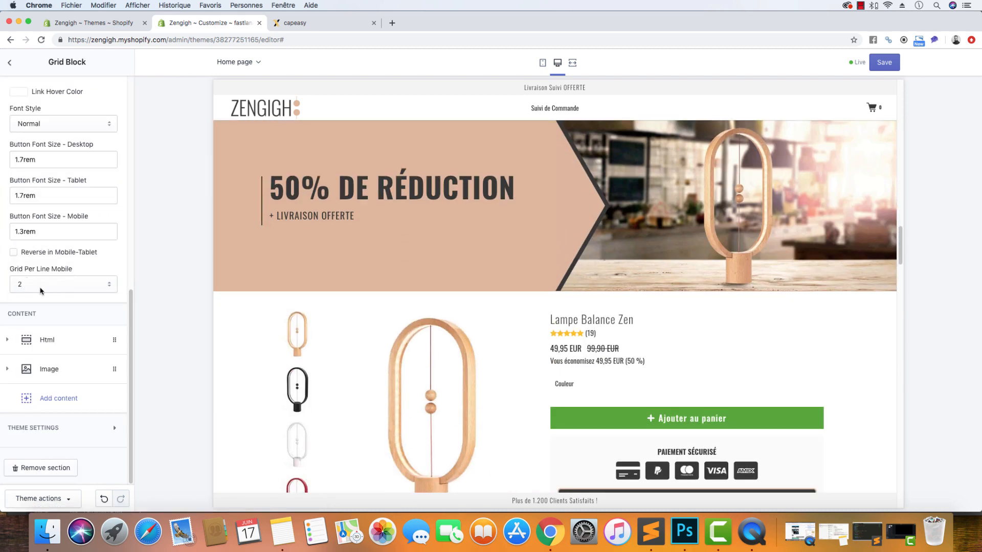
click(65, 339)
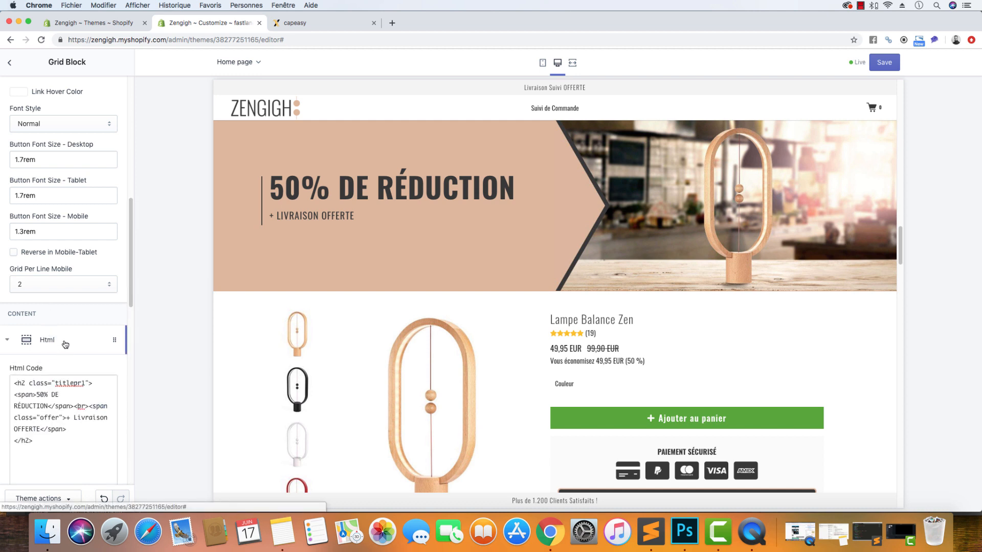
scroll(69, 342, down, 10)
scroll(70, 342, down, 8)
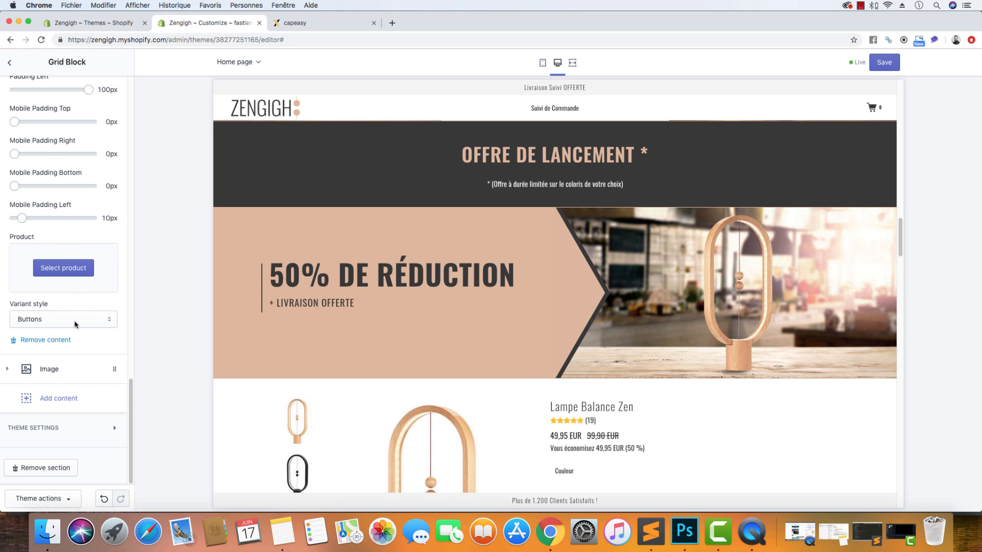
scroll(75, 324, up, 6)
scroll(75, 325, up, 4)
scroll(75, 327, down, 4)
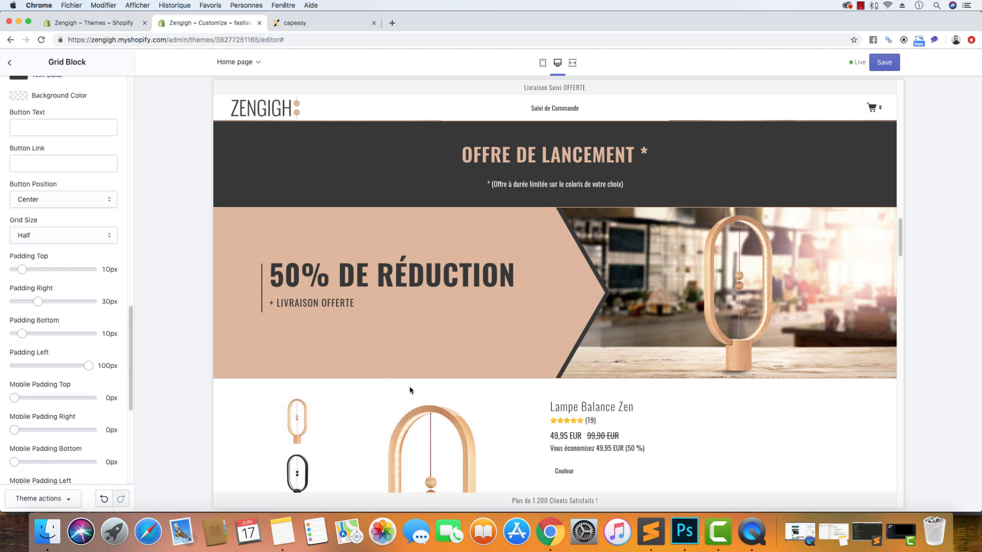
scroll(404, 404, down, 1)
Switch to the Banner_Offer folder in Finder and point out Banner_Offer.html, Banner_Offer.jpg and Banner_Offer.psd
click(49, 534)
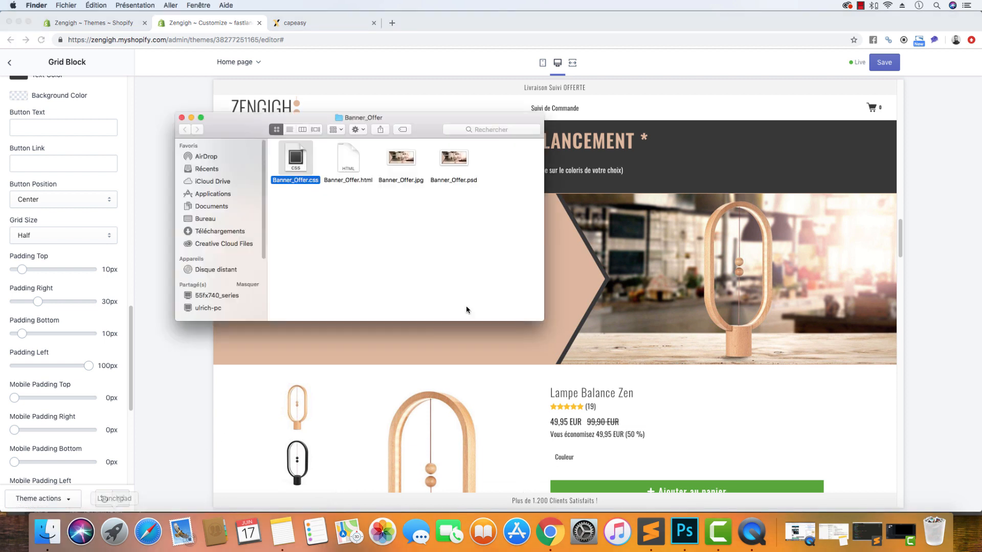
click(352, 162)
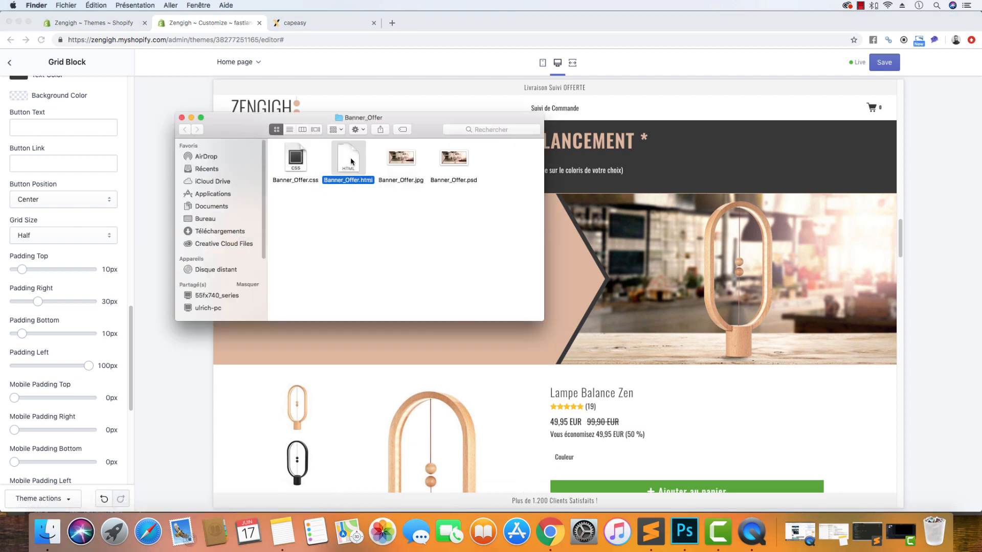
click(403, 157)
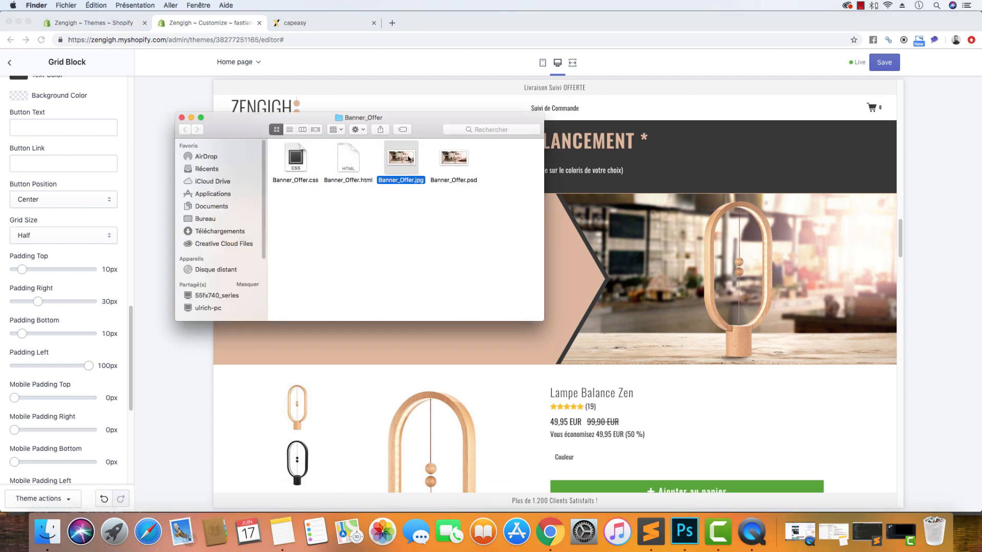
click(455, 160)
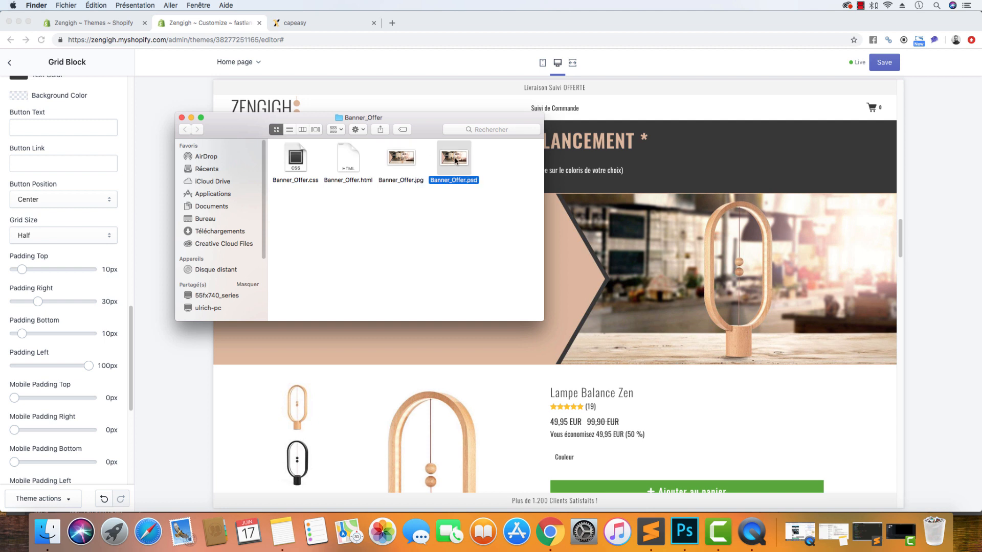